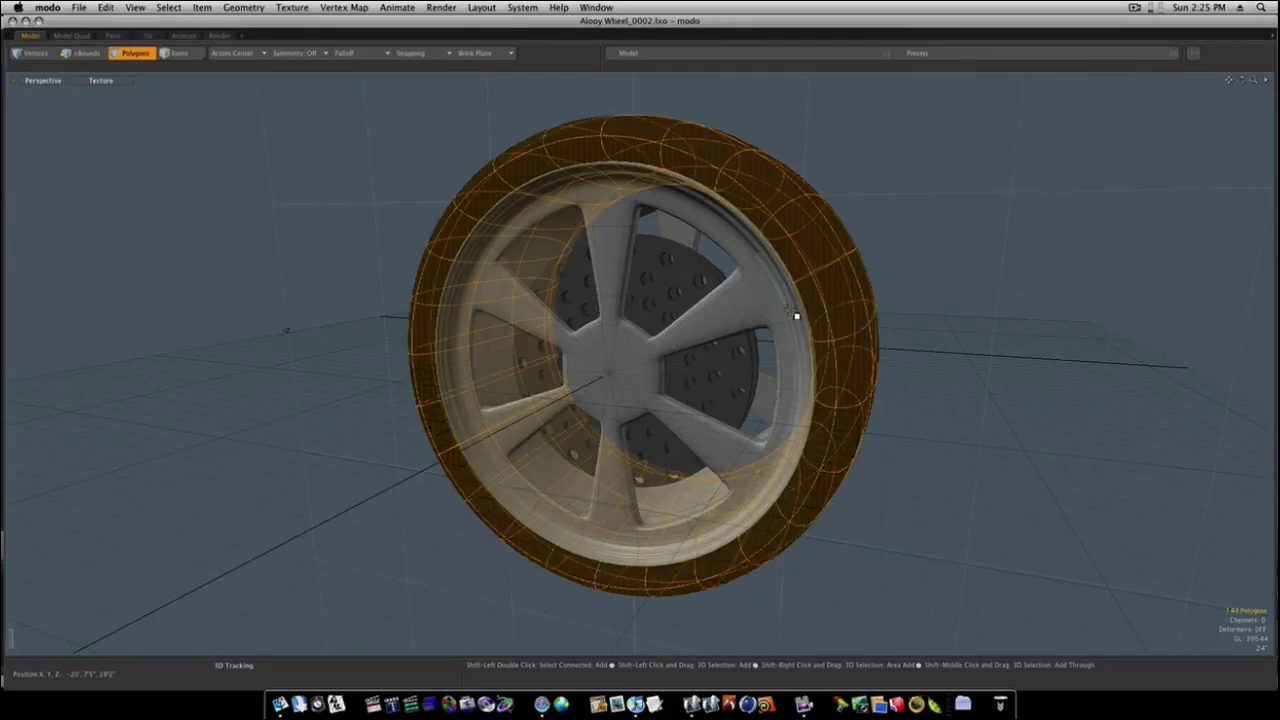
Add the alloy rim to the tire selection, hide both, and show the brake discs in the Right view.
double_click(796, 316, "shift")
key("h")
left_click_drag(797, 331, 837, 317, "alt")
key("3")
key("ctrl+space")
left_click(886, 326)
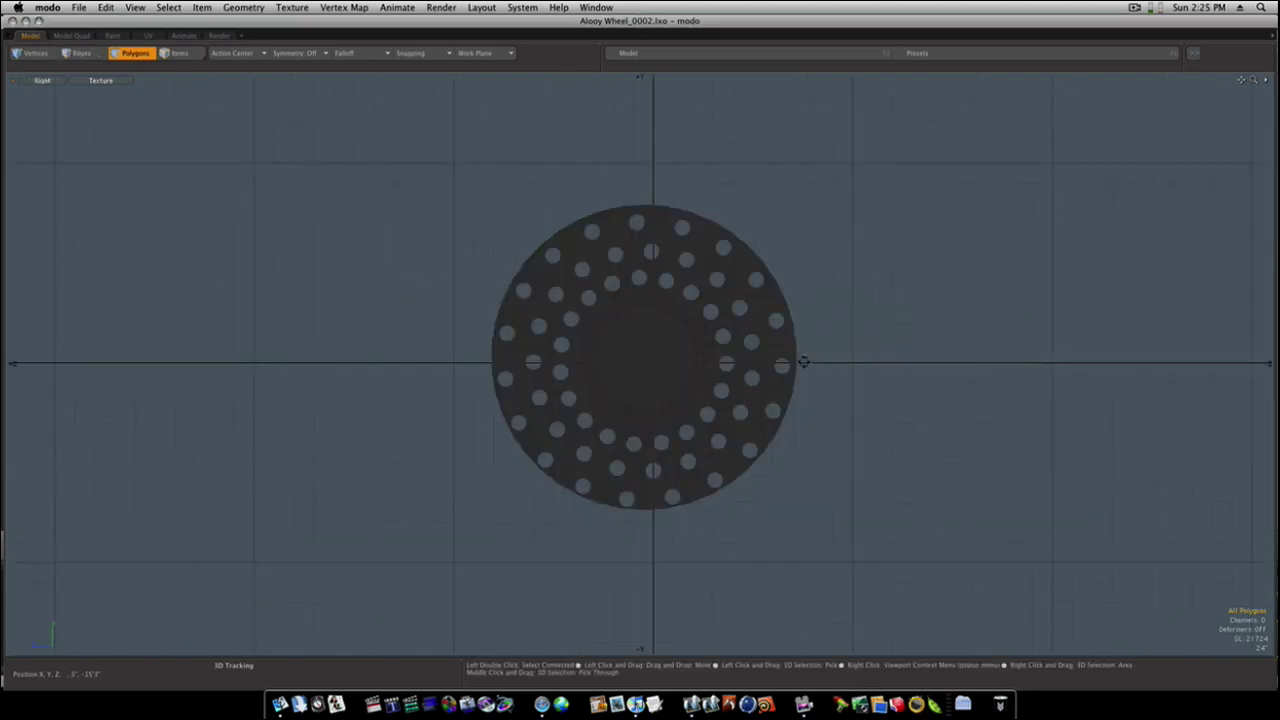
Draw a flat cube about 26'5" high and 9'6" wide over one side of the disc, with 5 Y and 5 Z segments.
left_click(622, 55)
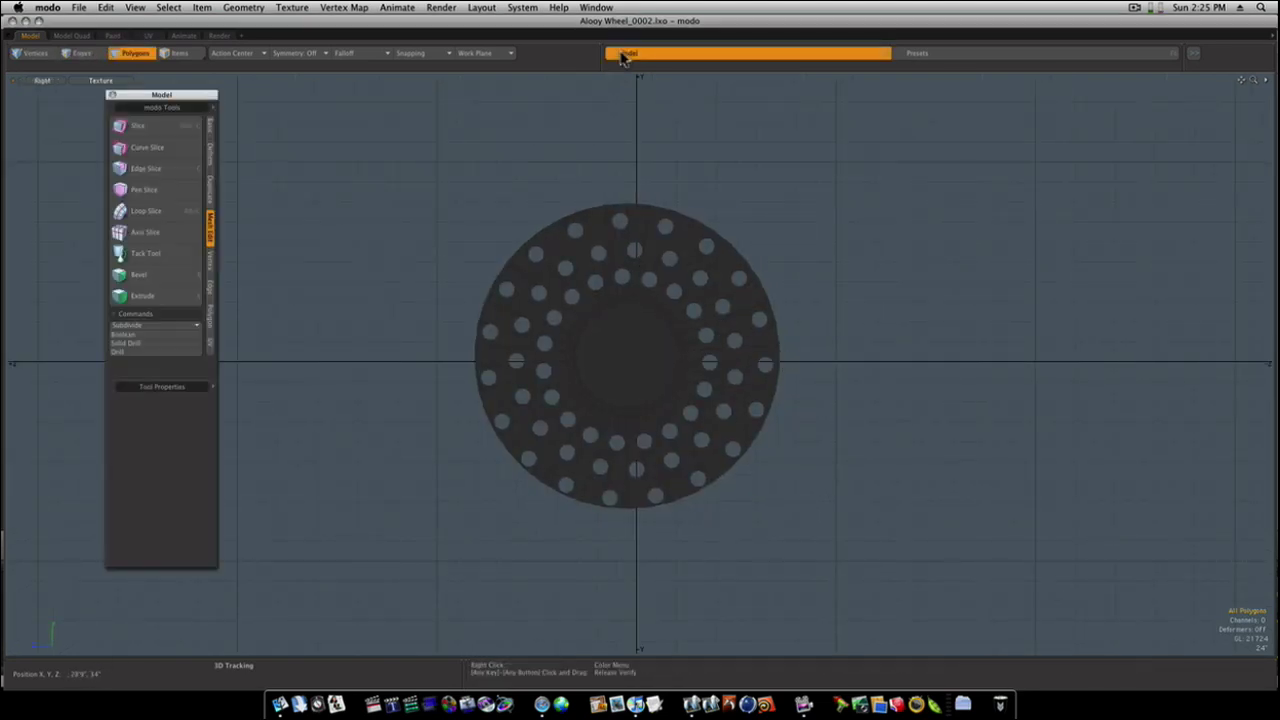
left_click(210, 128)
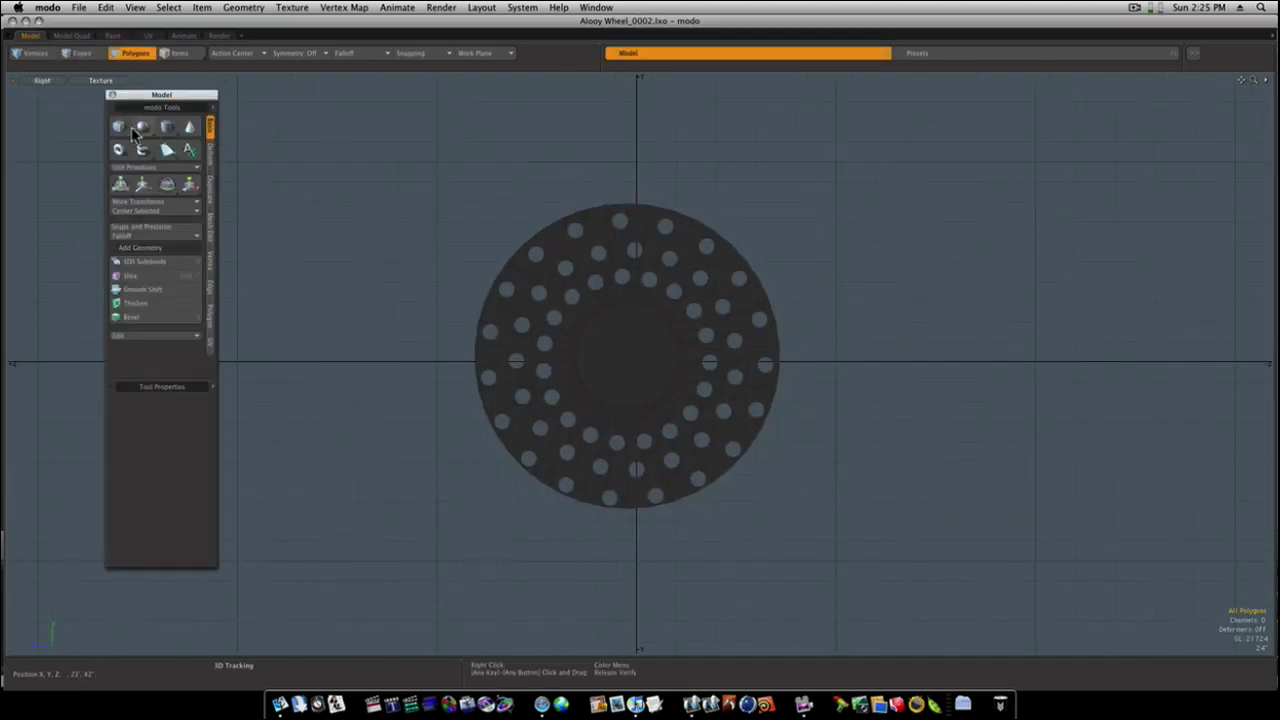
left_click(121, 127)
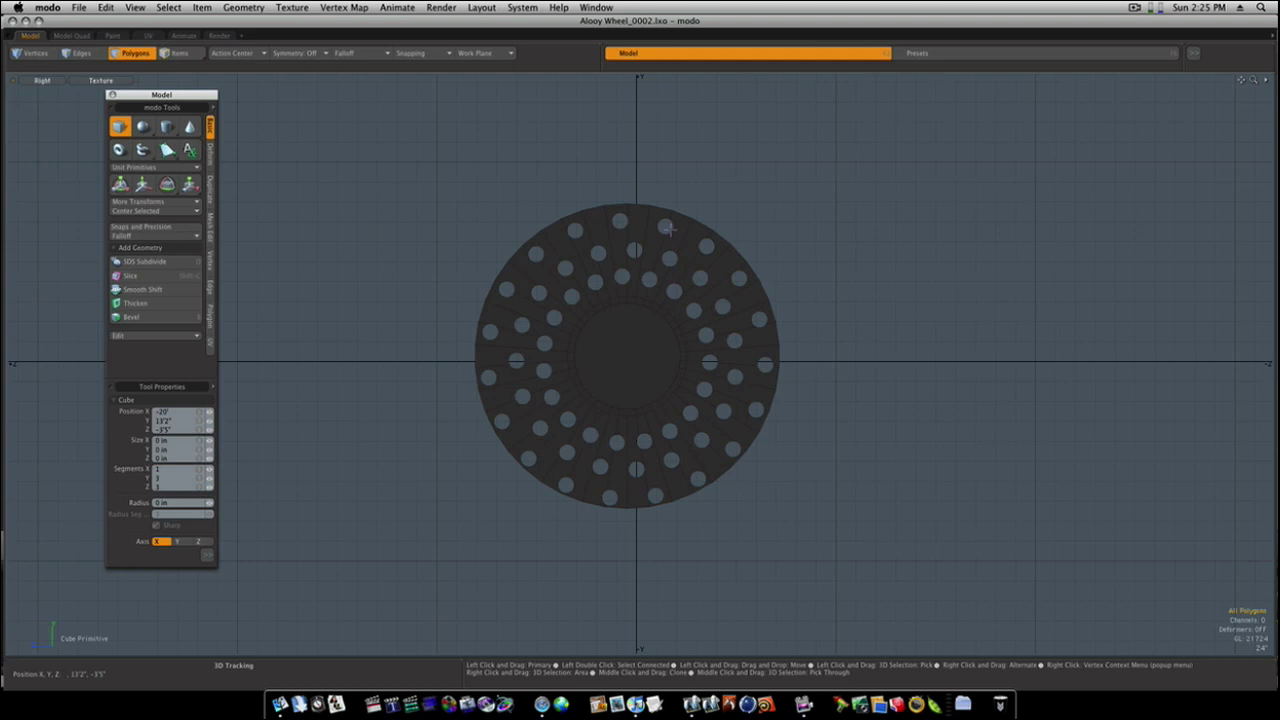
left_click_drag(667, 229, 765, 492)
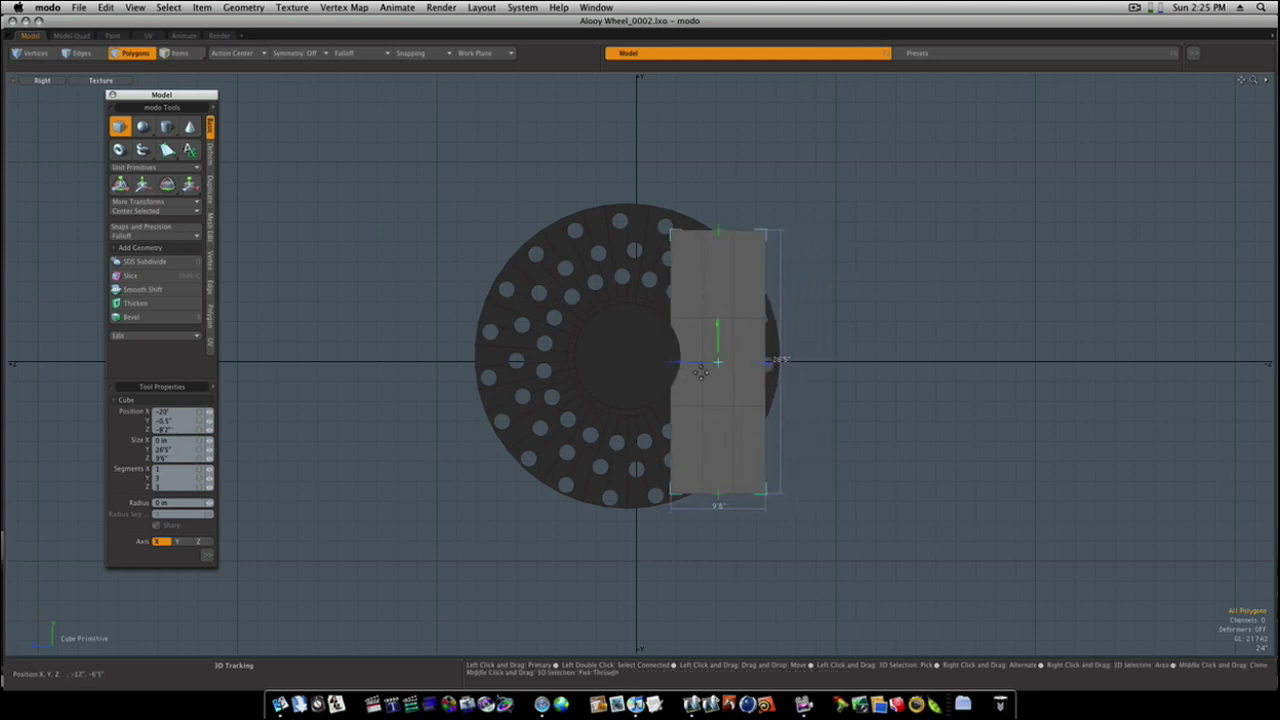
left_click_drag(700, 372, 712, 368)
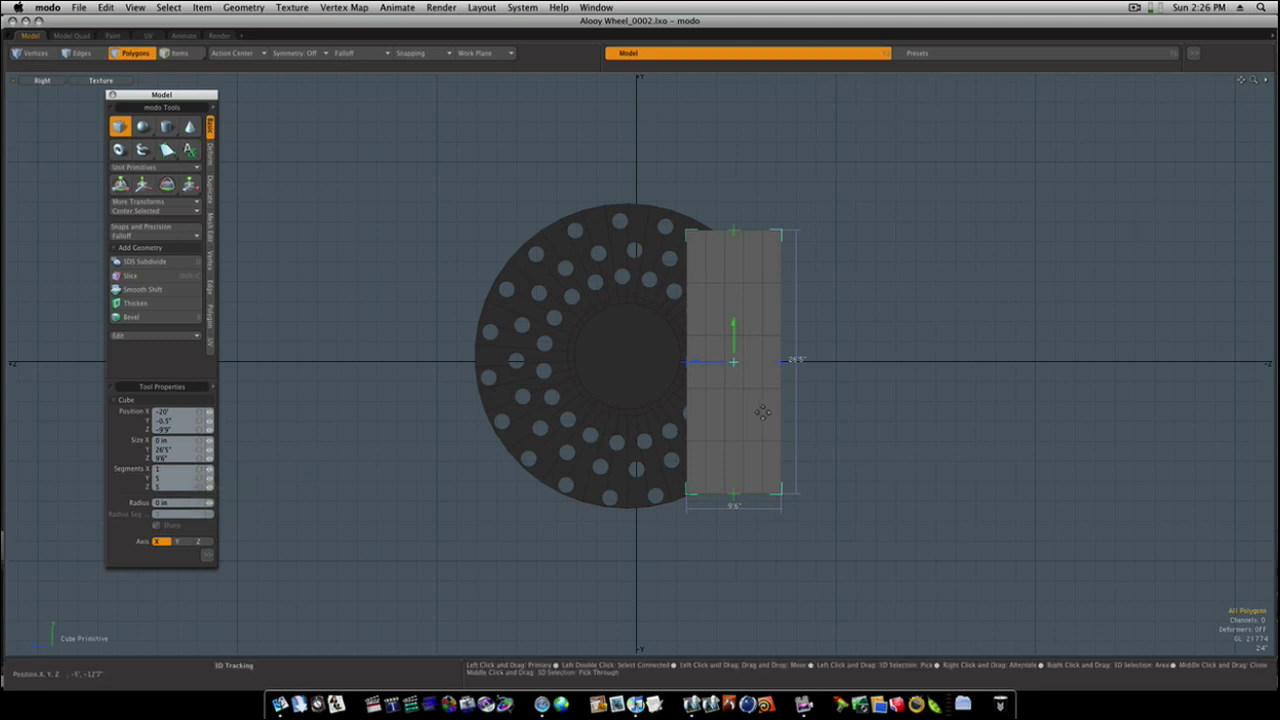
Give the flat block thickness along the X axis in the Perspective view and finish the cube.
key("ctrl+space")
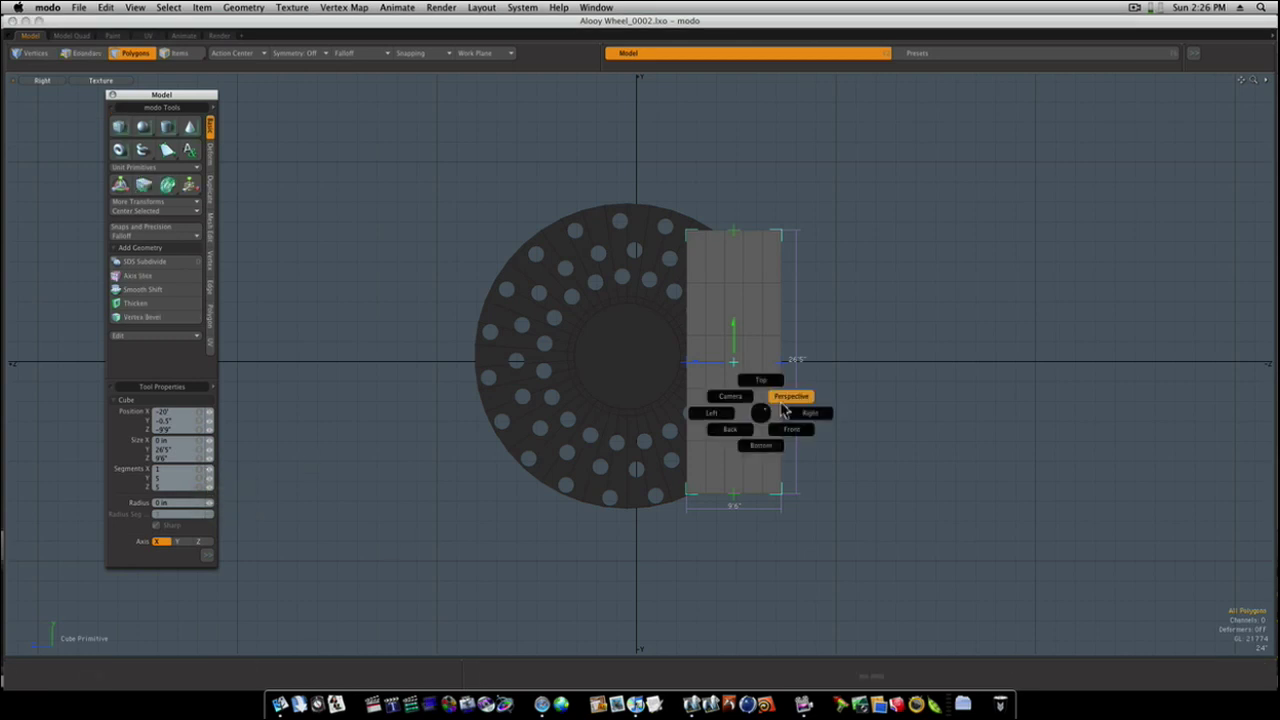
left_click(782, 400)
left_click_drag(781, 402, 567, 436, "alt")
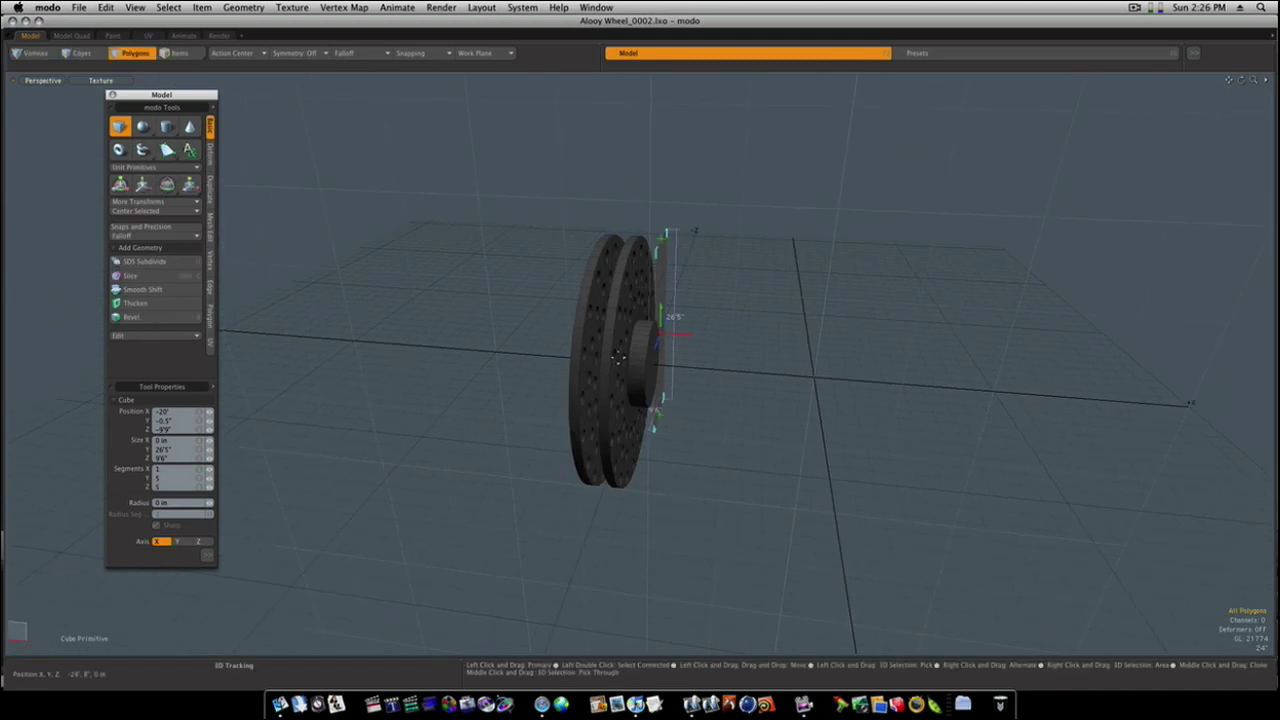
left_click_drag(625, 354, 638, 370, "alt")
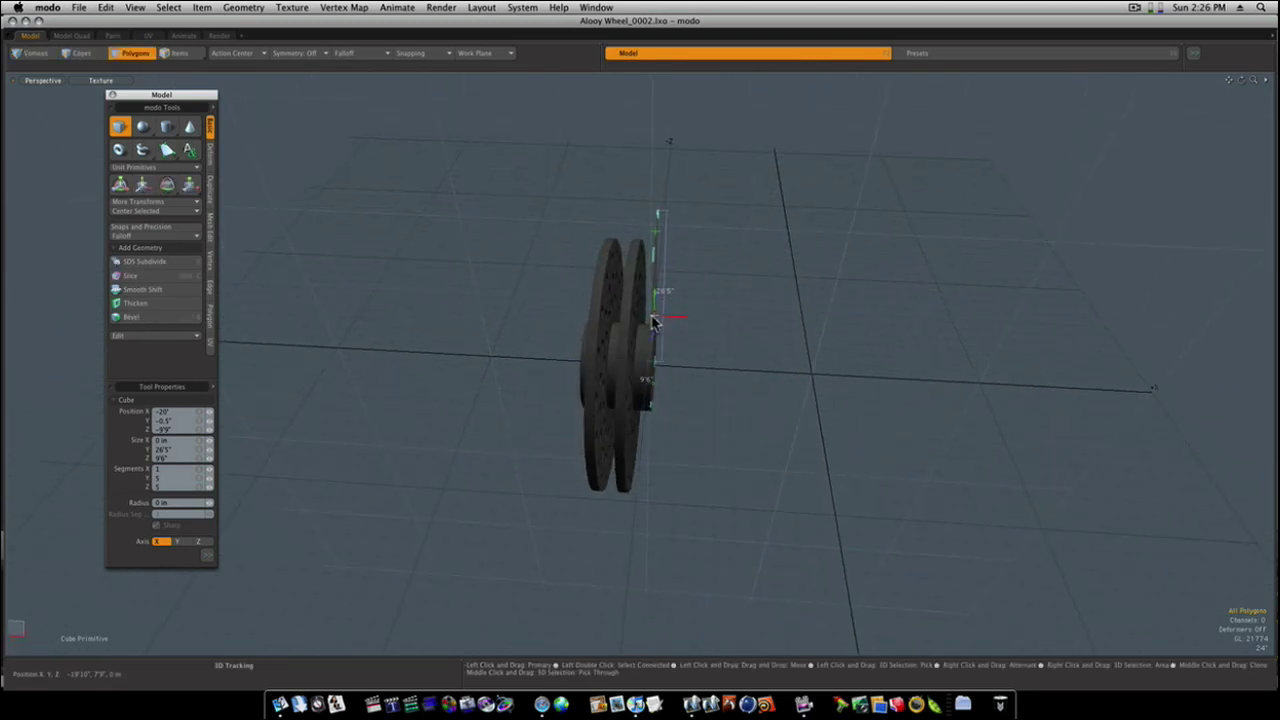
left_click_drag(653, 316, 848, 344)
key("space")
Move the vertices at the block's upper outer corner inward in two passes to round the corner.
key("1")
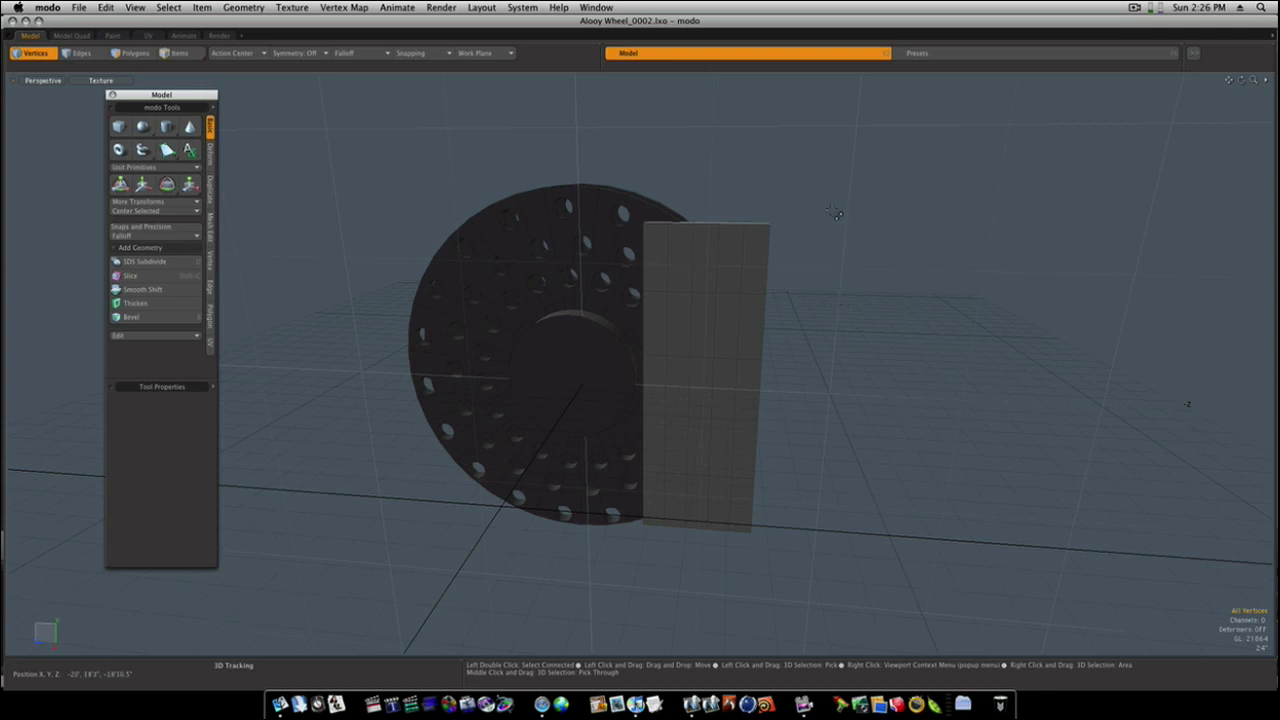
right_click_drag(827, 195, 743, 261)
key("w")
left_click_drag(826, 236, 820, 250)
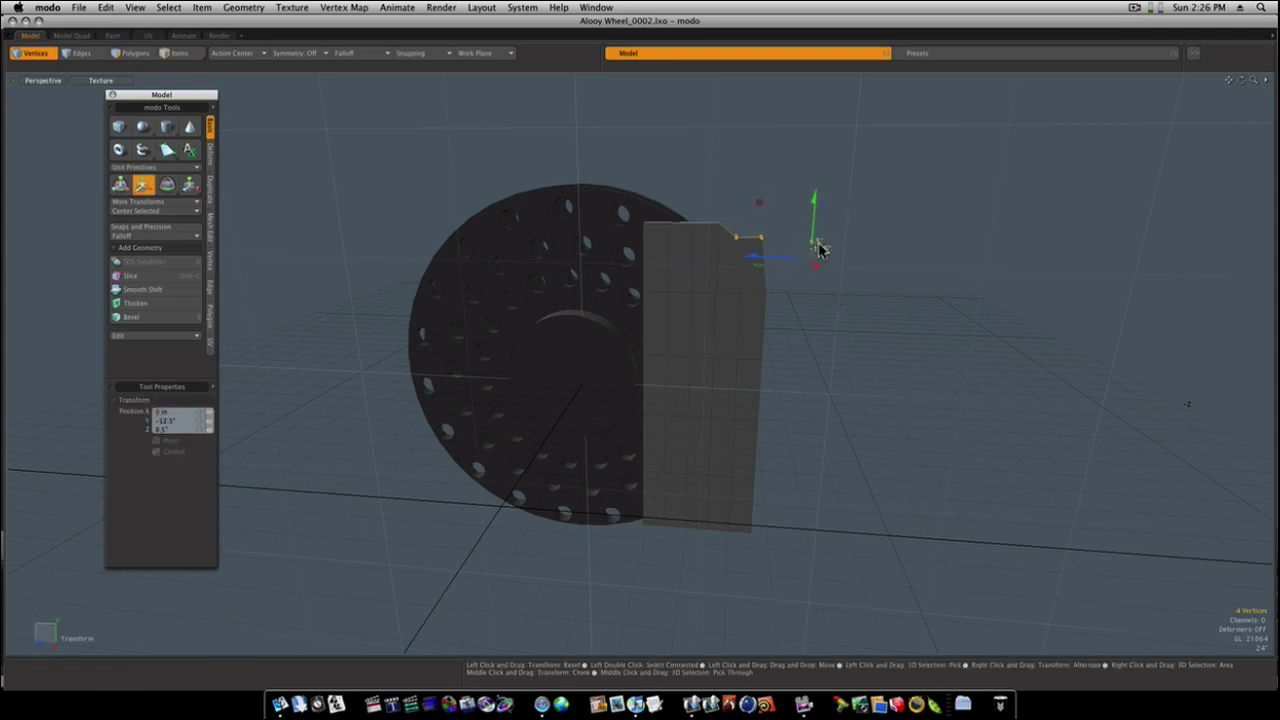
right_click_drag(820, 224, 757, 270)
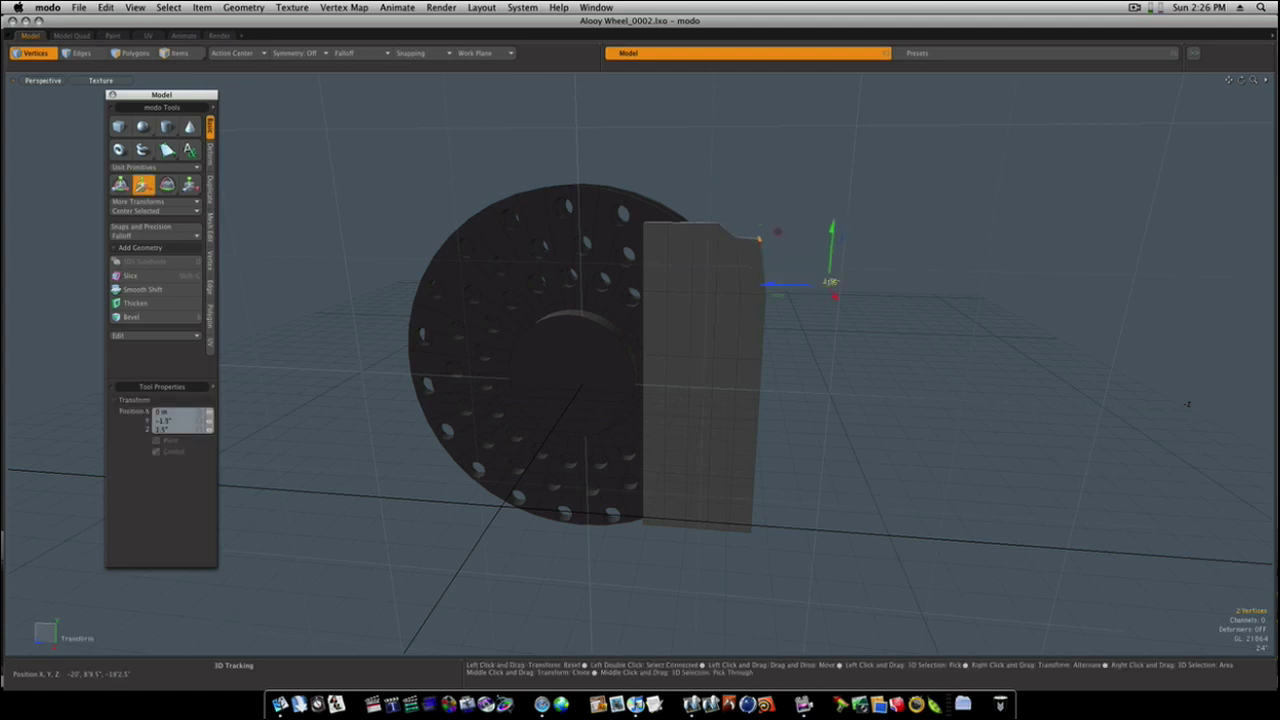
left_click_drag(830, 281, 802, 548)
key("space")
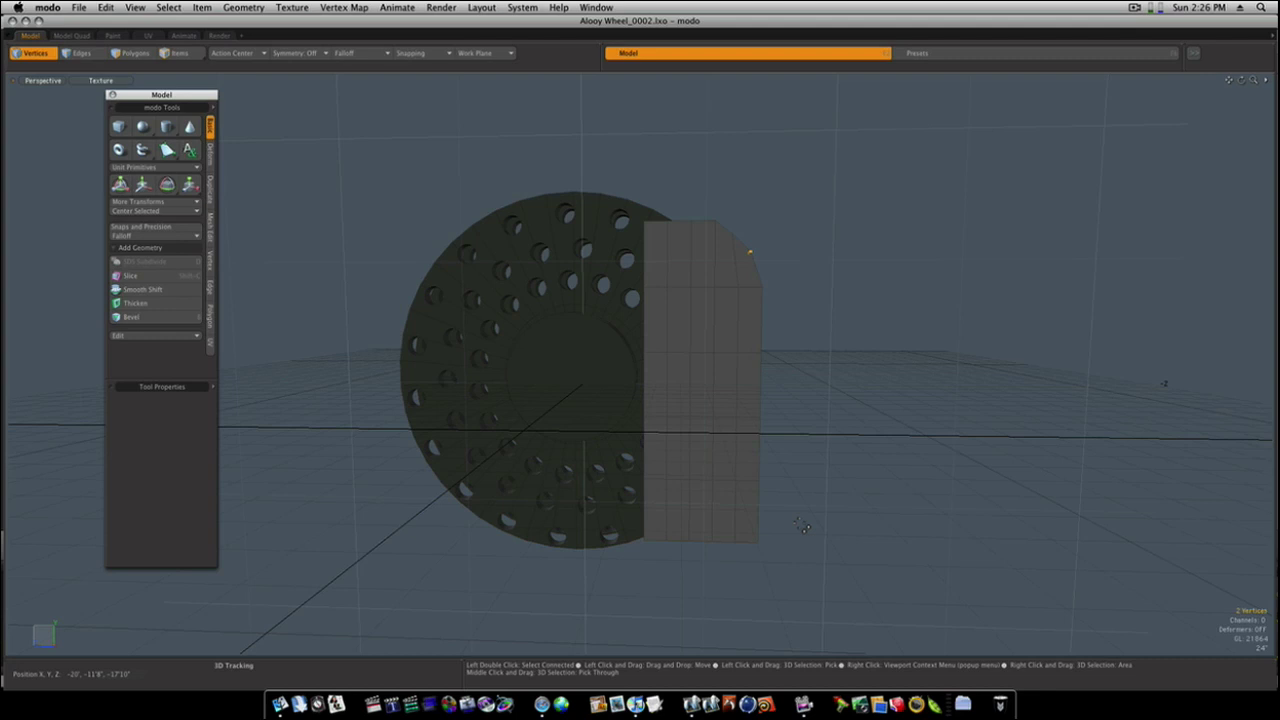
Move the vertices at the block's lower outer corner inward in two passes to match the rounded upper corner.
right_click_drag(801, 516, 745, 570)
key("w")
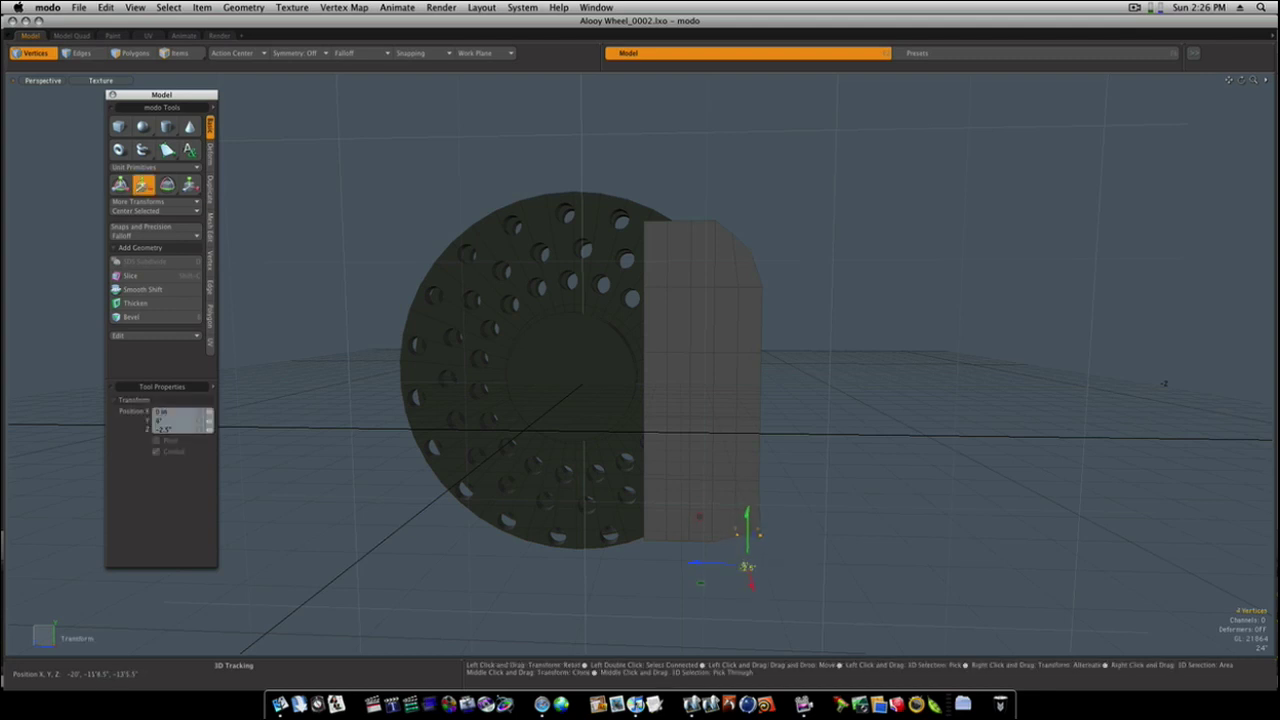
key("space")
right_click_drag(806, 489, 757, 551)
key("w")
left_click_drag(767, 542, 766, 539)
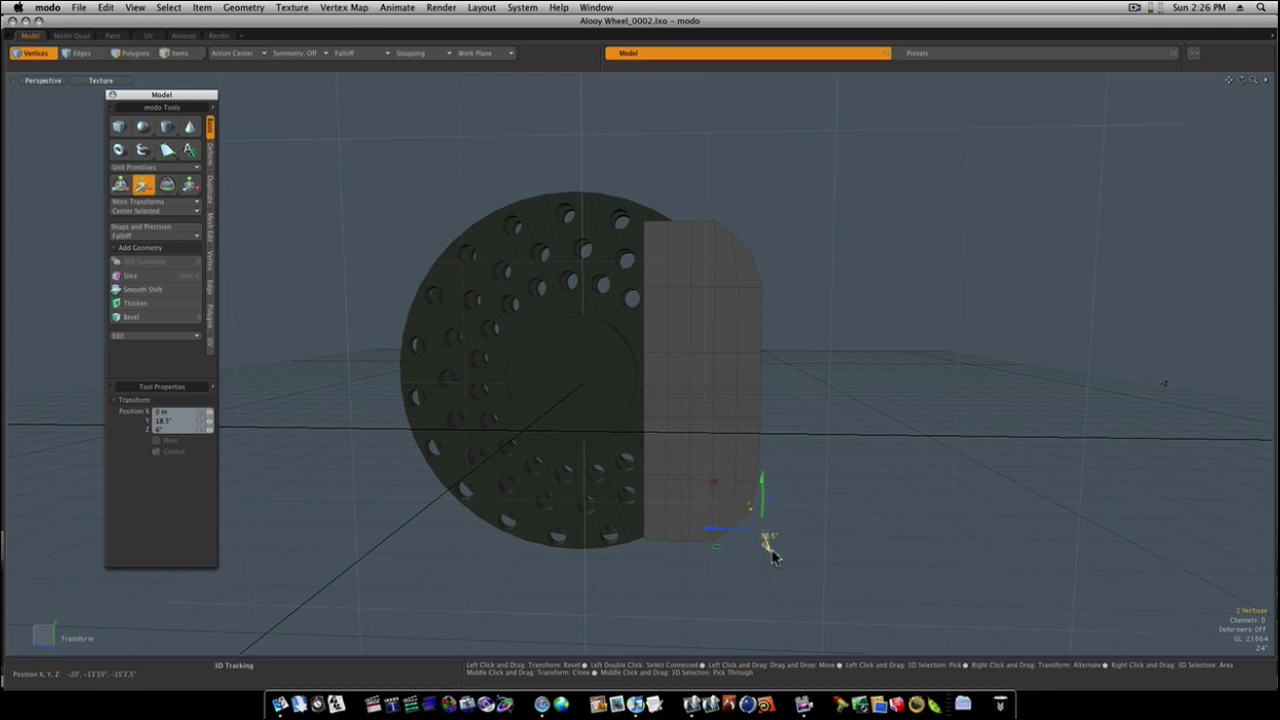
key("space")
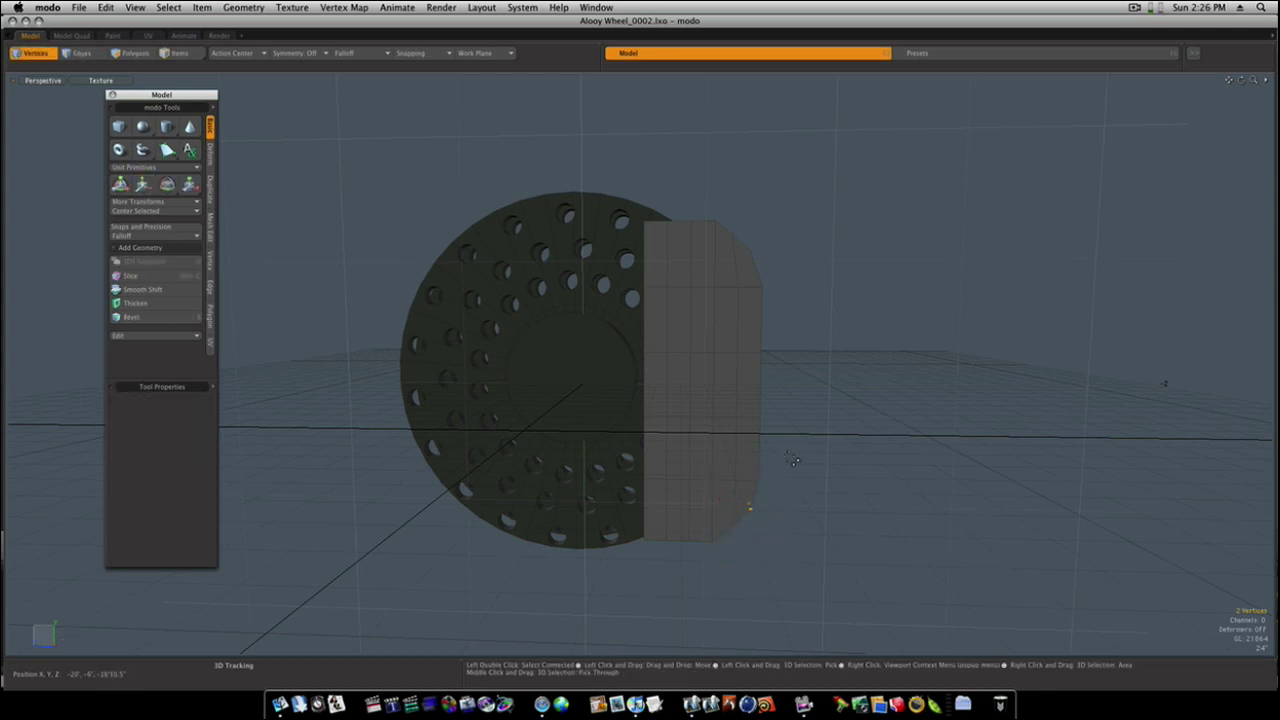
Select all connected polygons of the brake discs, move them clear of the block, and clear the selection.
left_click_drag(791, 463, 777, 412, "alt")
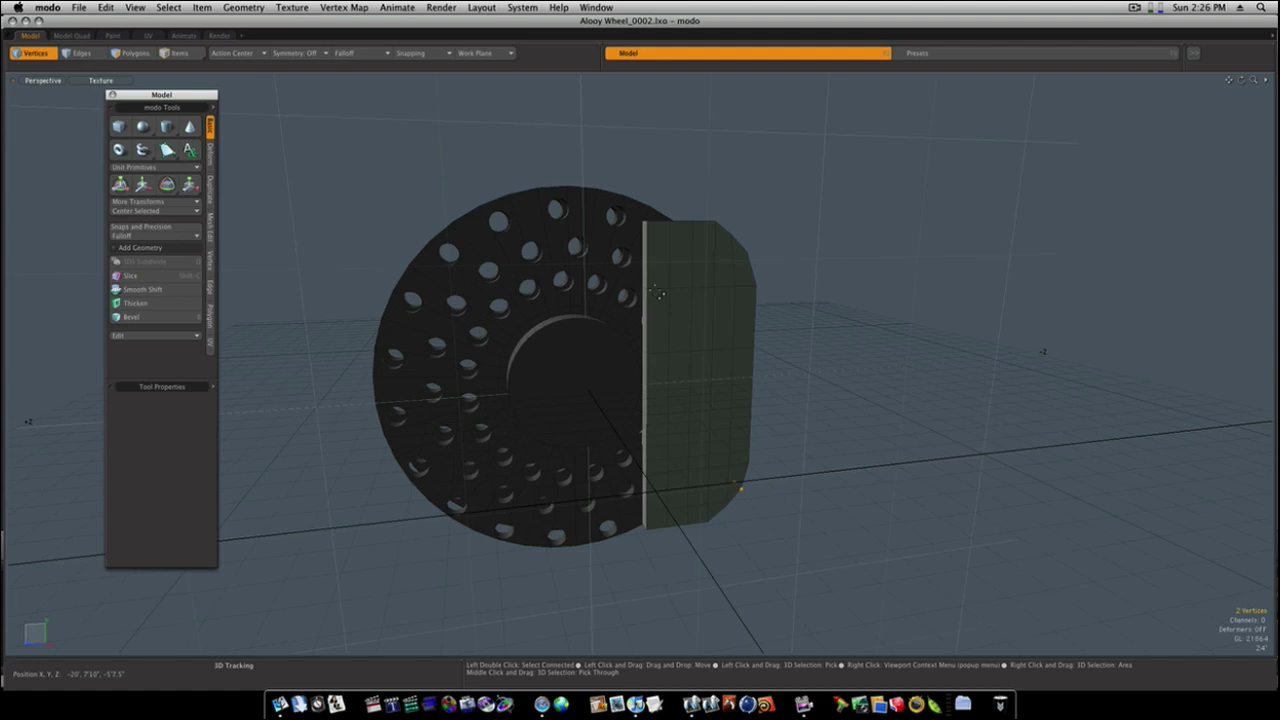
key("2")
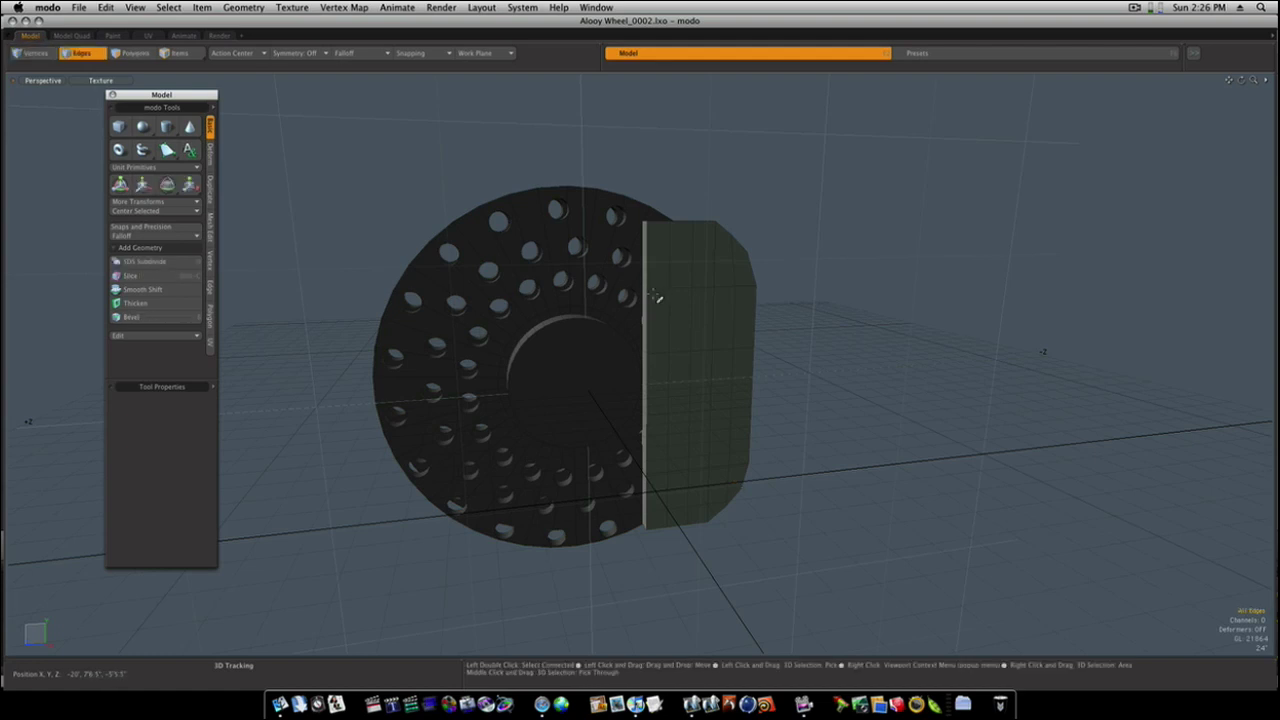
left_click_drag(657, 295, 461, 299, "alt")
left_click(694, 285)
key("3")
double_click(463, 298)
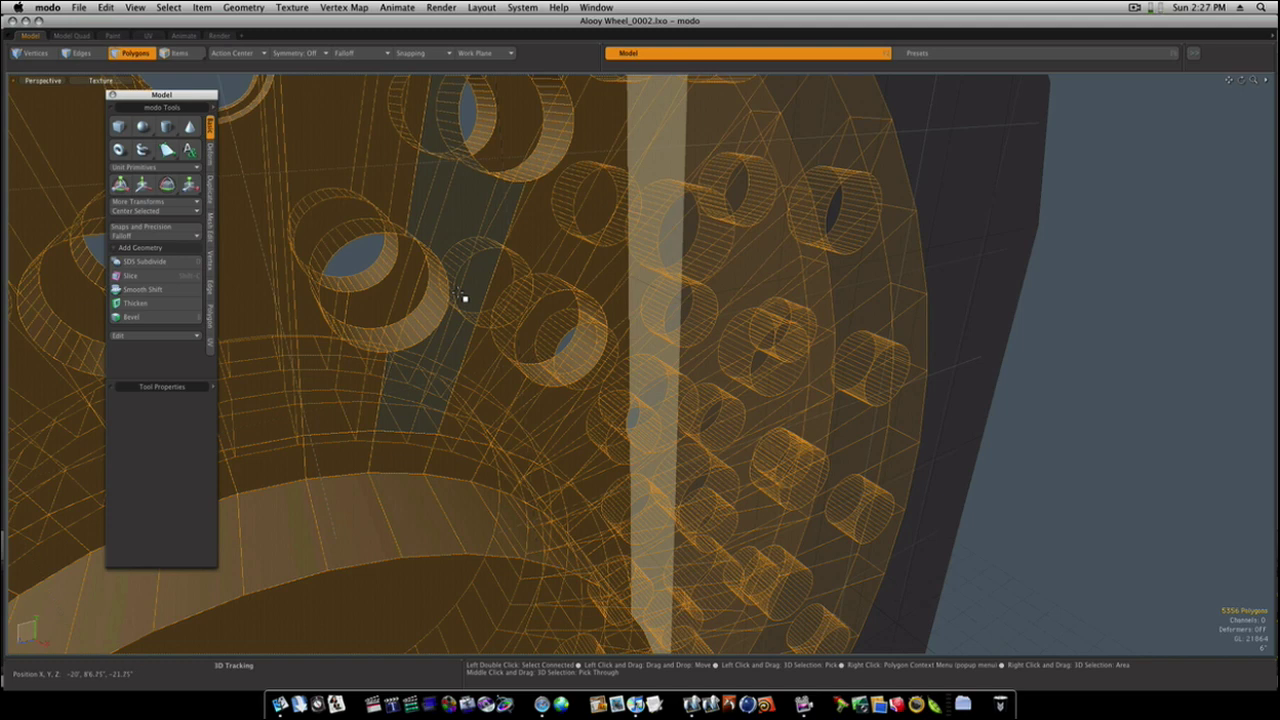
key("w")
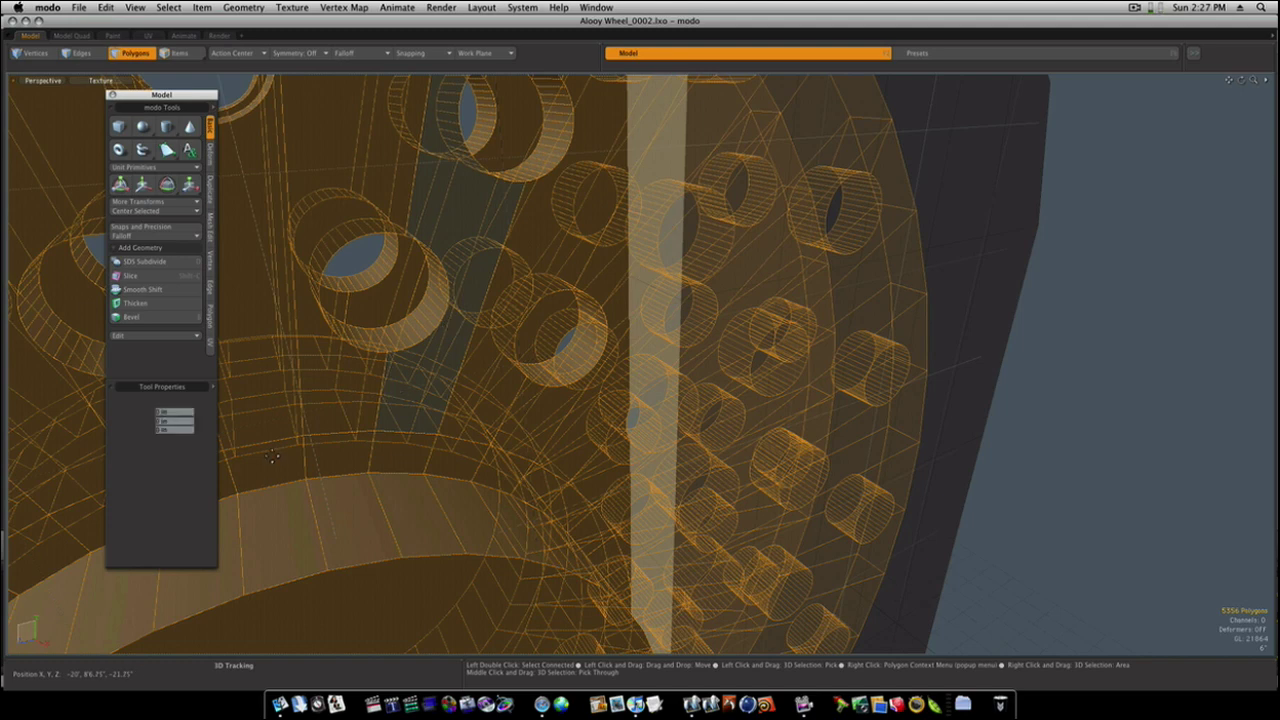
left_click(302, 464)
left_click_drag(315, 449, 372, 415)
key("q")
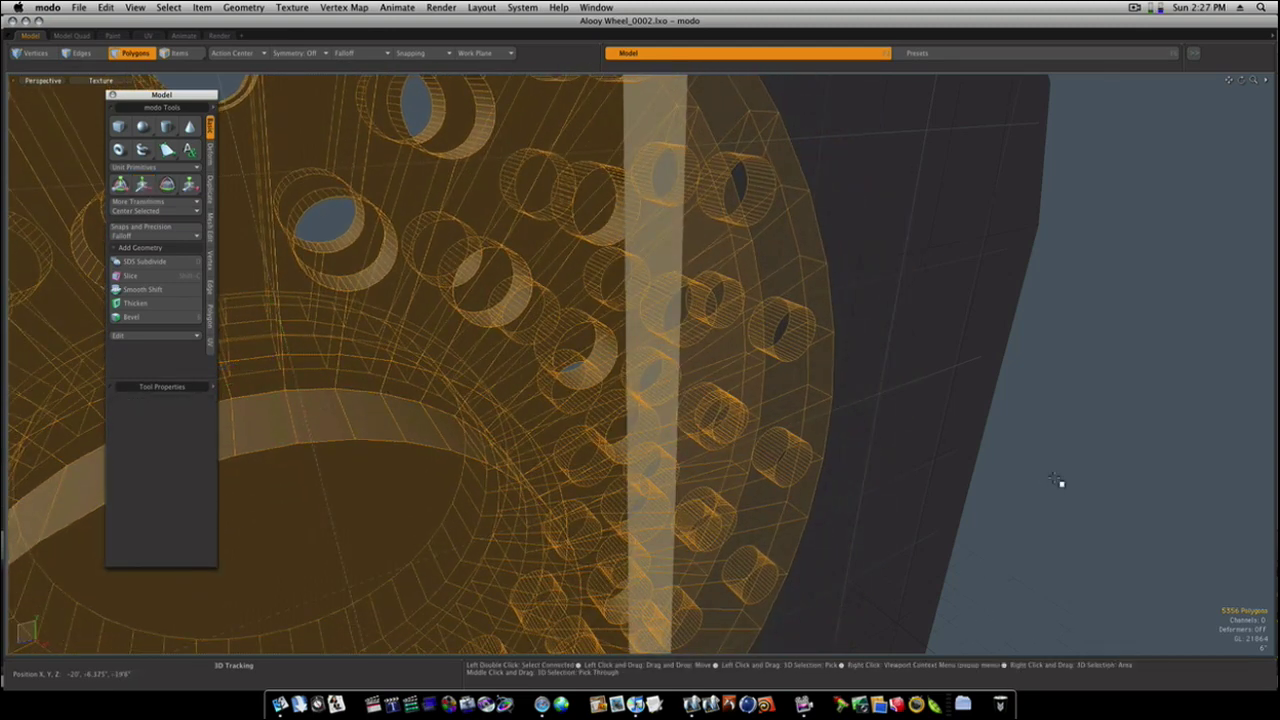
left_click(1059, 482)
left_click_drag(694, 426, 935, 424, "alt")
key("2")
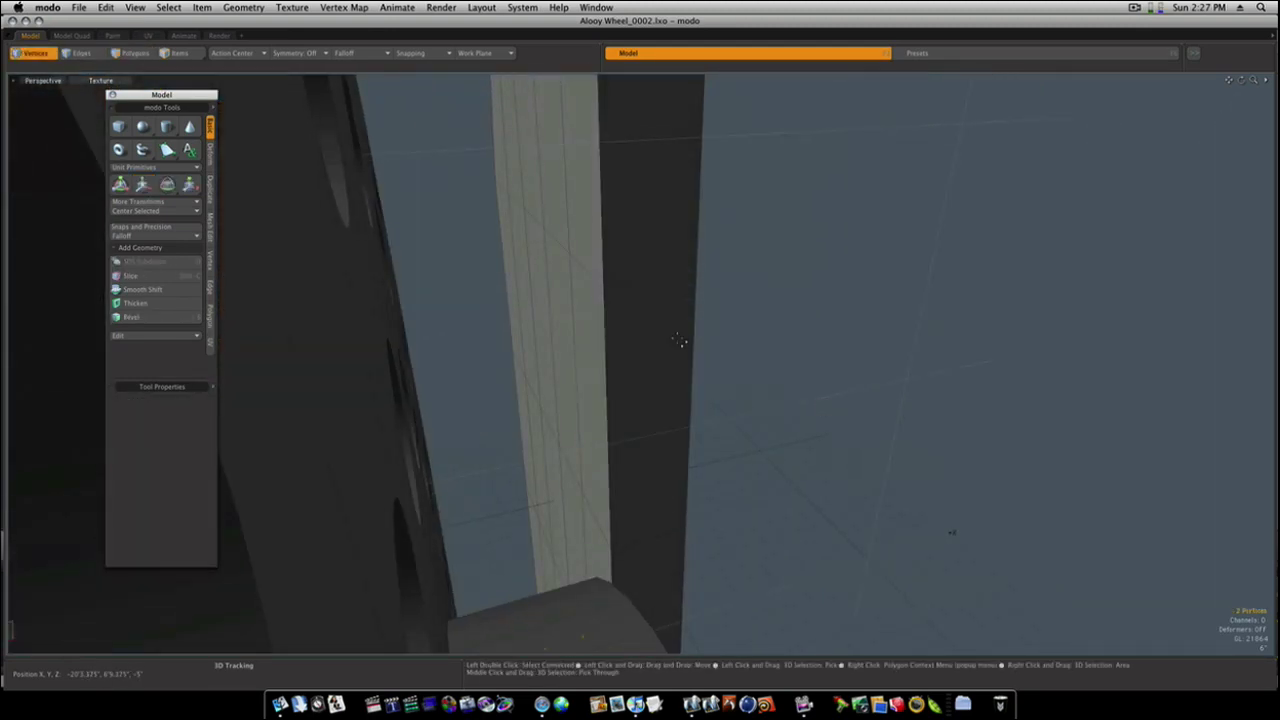
left_click(591, 277)
left_click(632, 285, "shift")
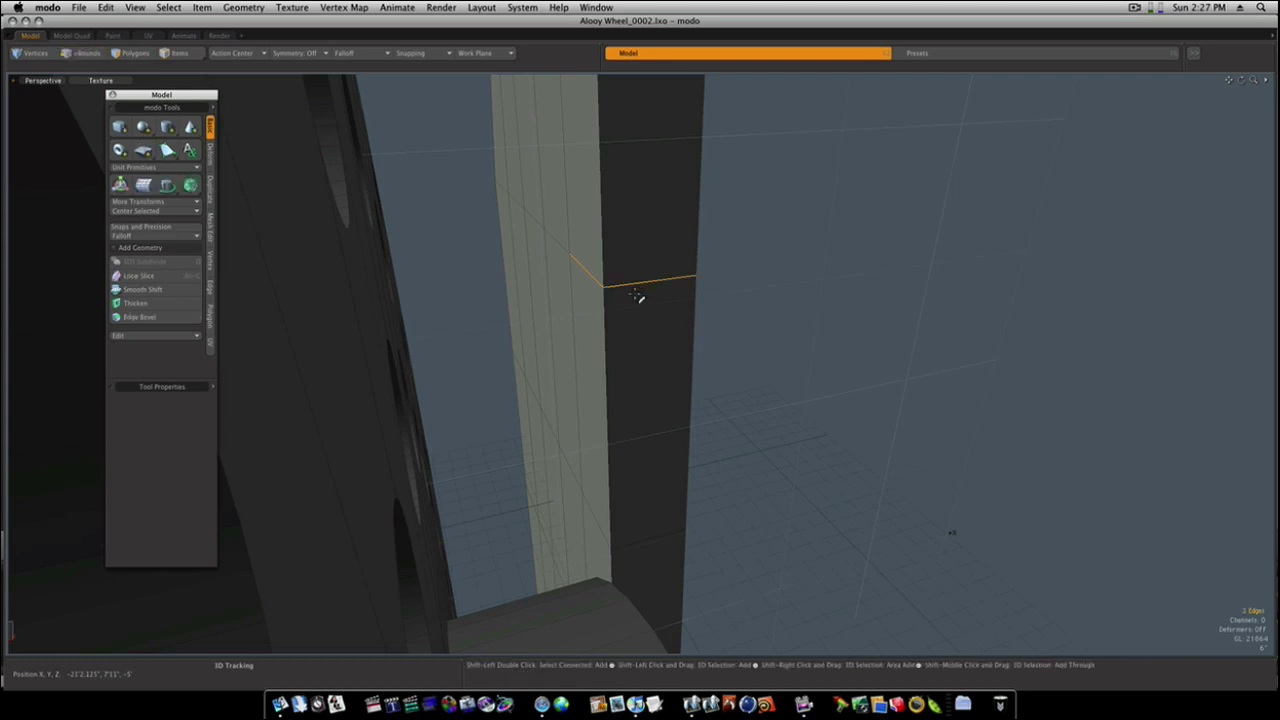
left_click_drag(640, 291, 726, 363, "alt")
left_click_drag(765, 461, 786, 401, "alt+shift")
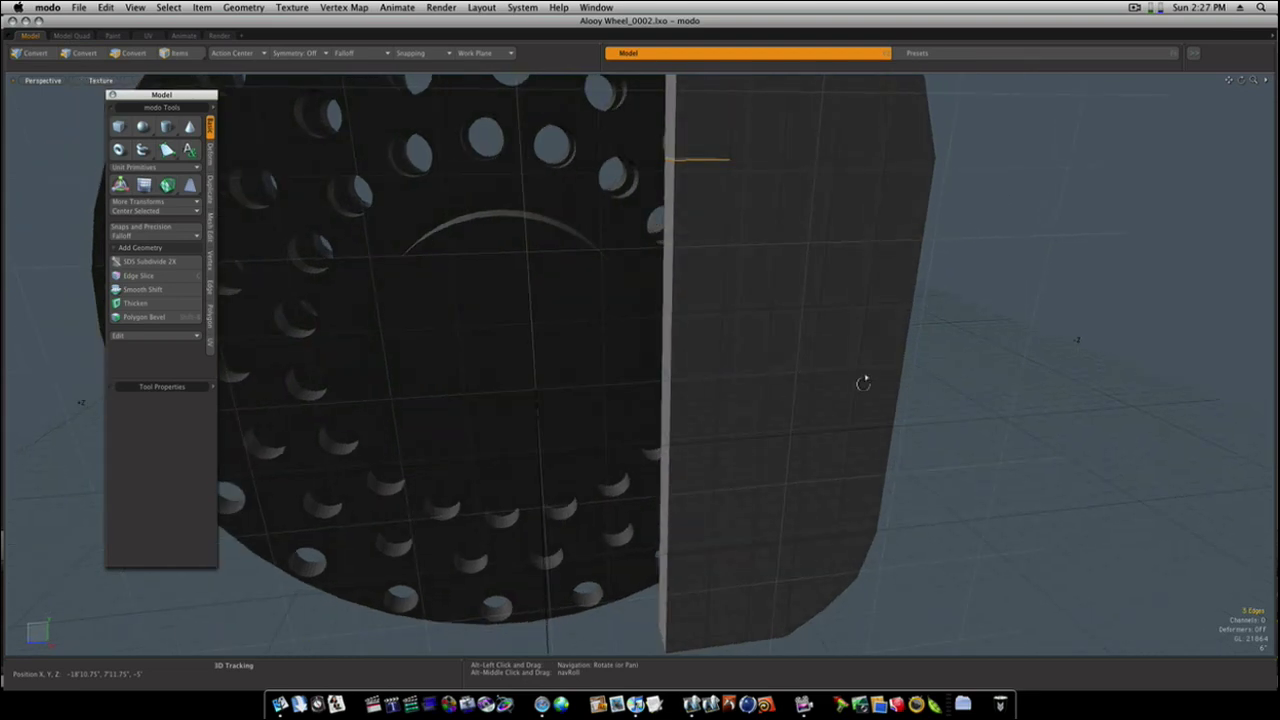
left_click_drag(863, 383, 800, 393, "alt")
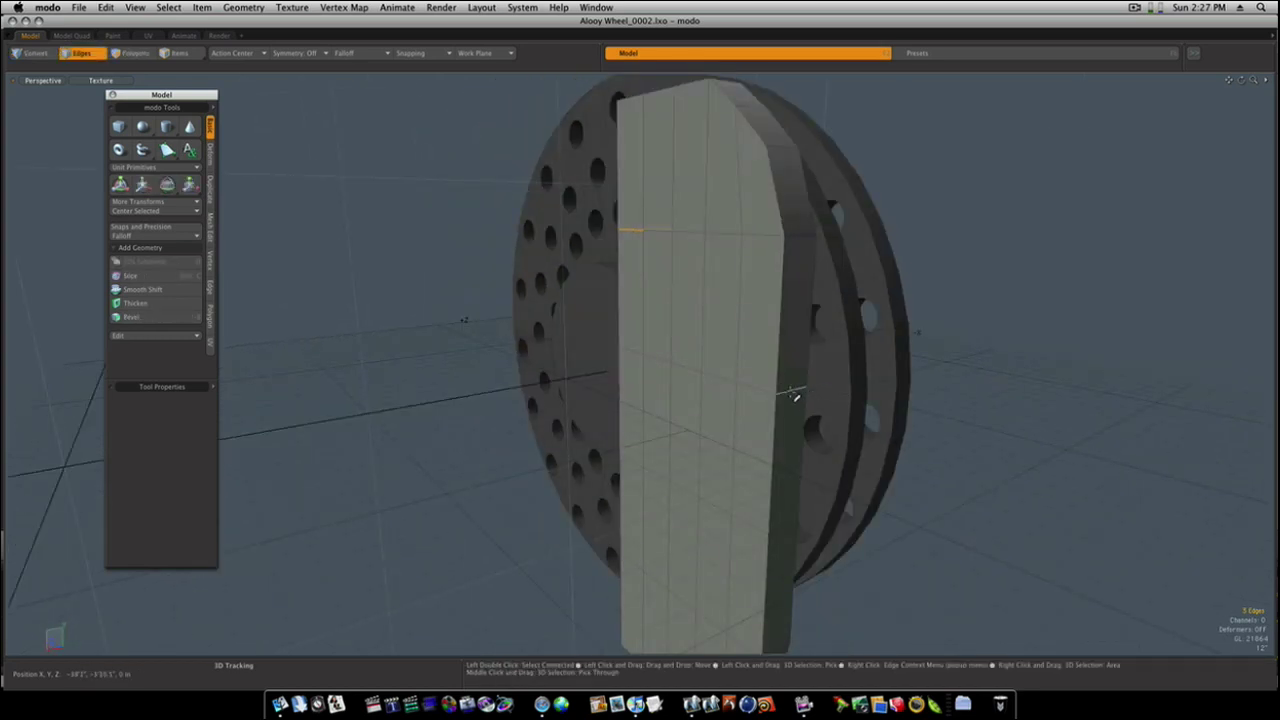
key("Escape")
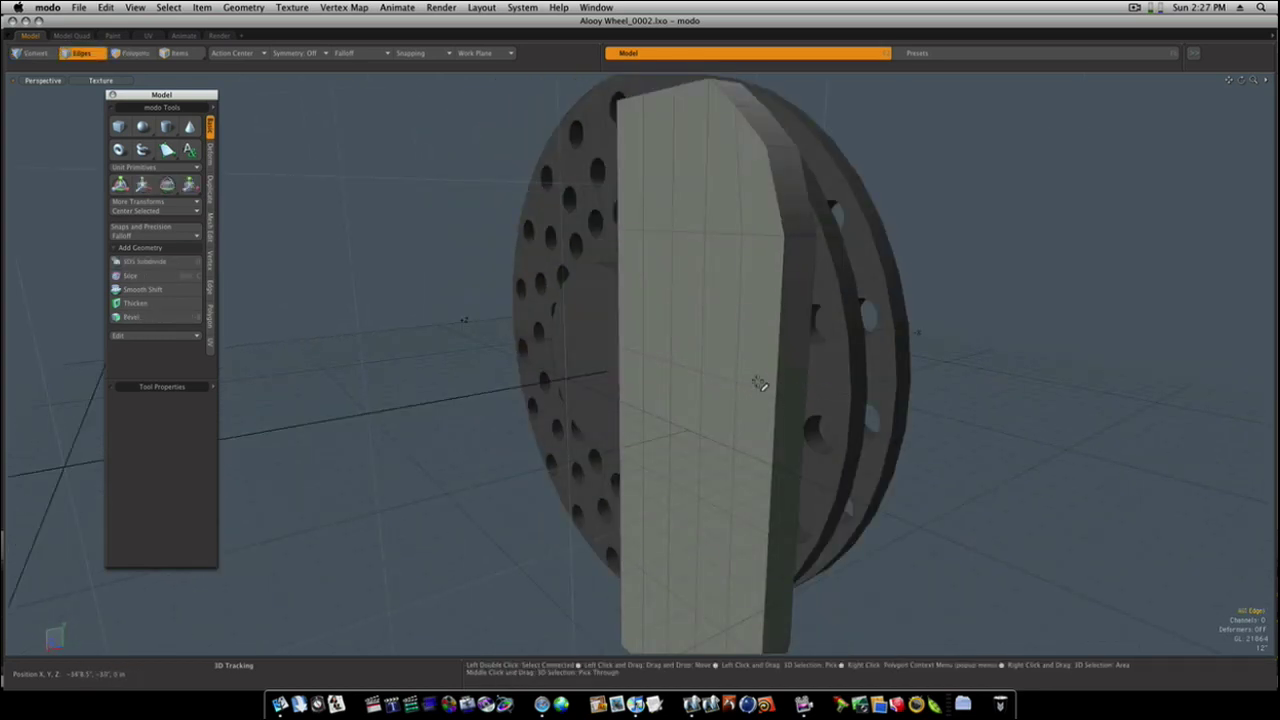
Select the two middle rows of edges wrapping around the block's outer side and shift them slightly.
left_click(759, 387)
left_click(795, 400, "shift")
left_click_drag(795, 400, 671, 429, "alt")
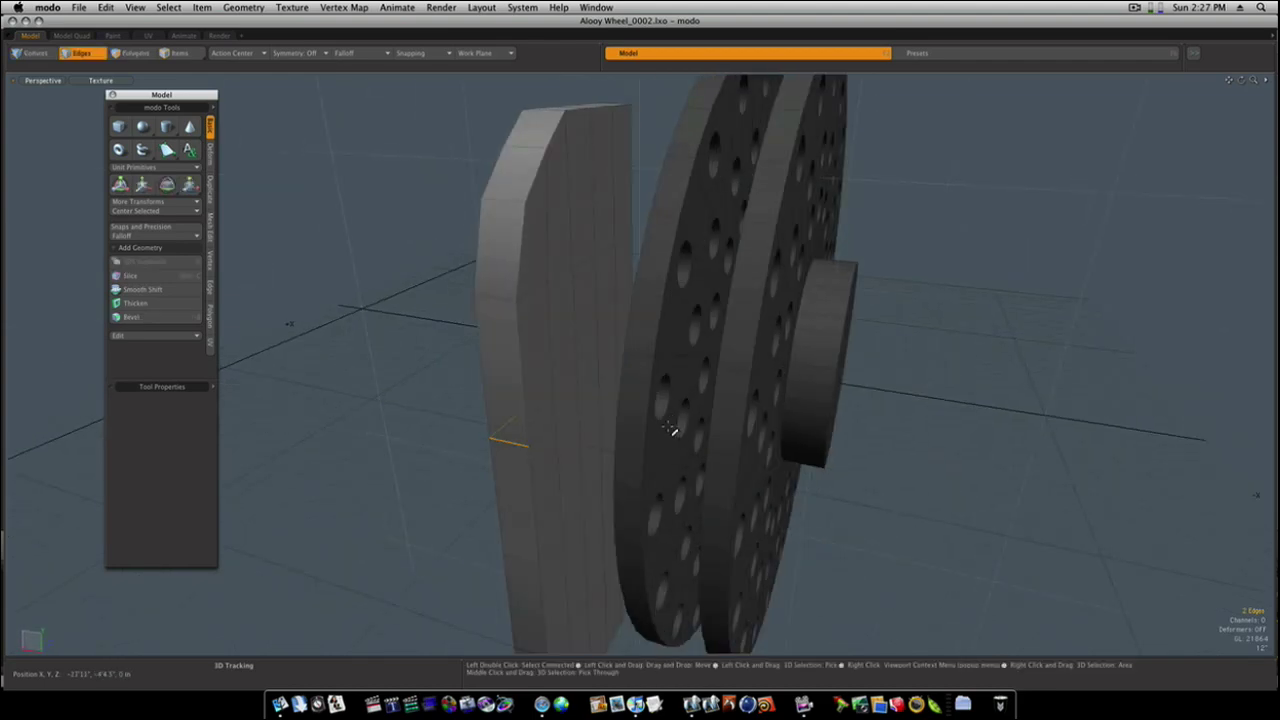
left_click_drag(543, 437, 783, 466, "alt")
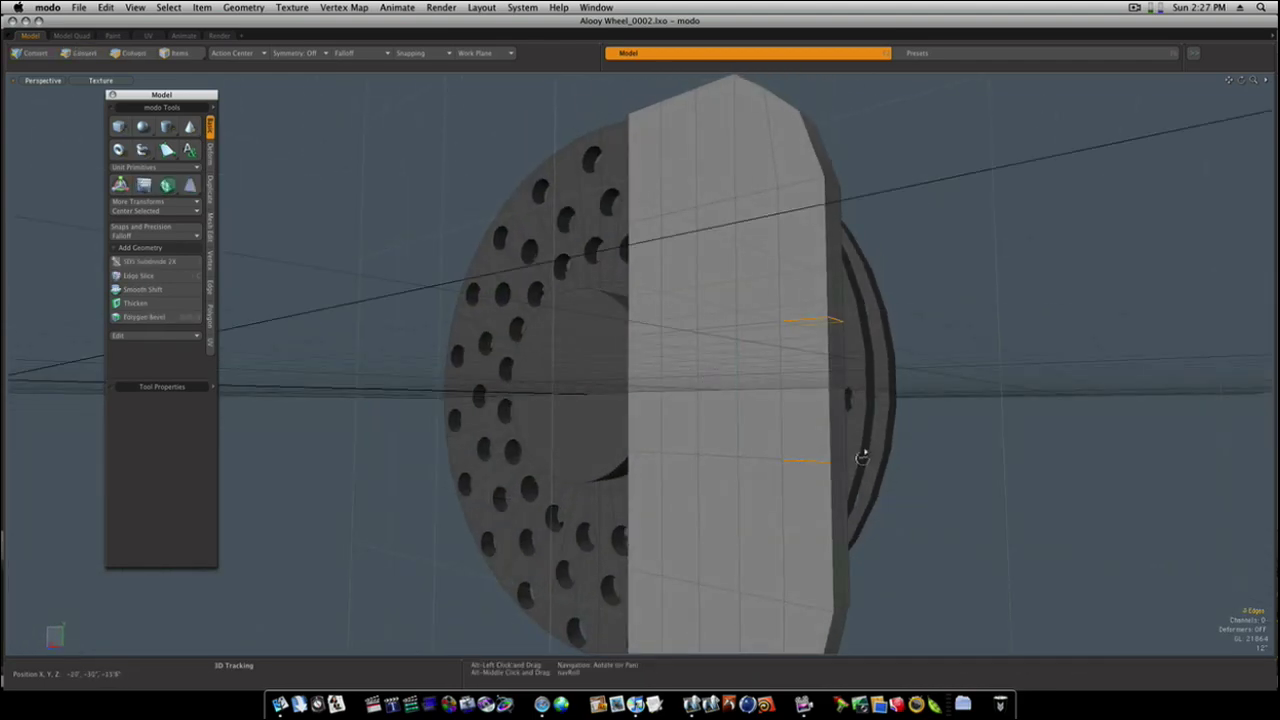
left_click_drag(857, 451, 598, 489, "alt")
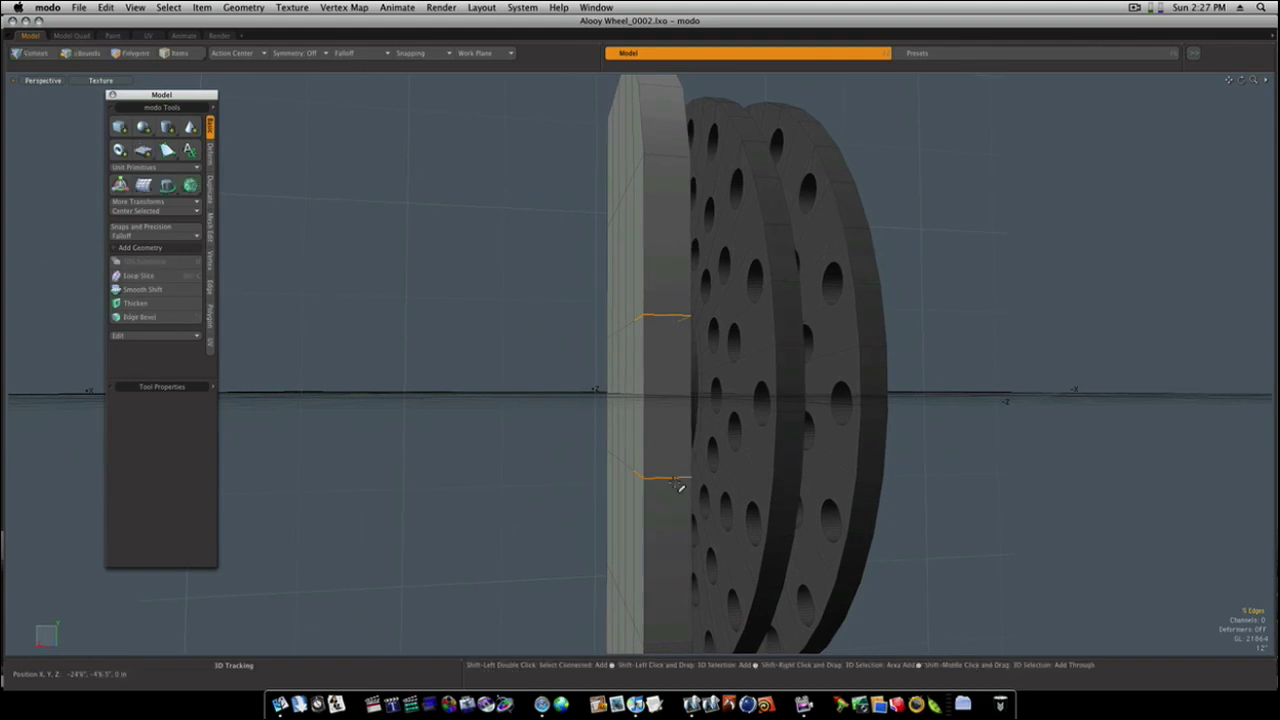
left_click_drag(679, 487, 777, 491, "alt")
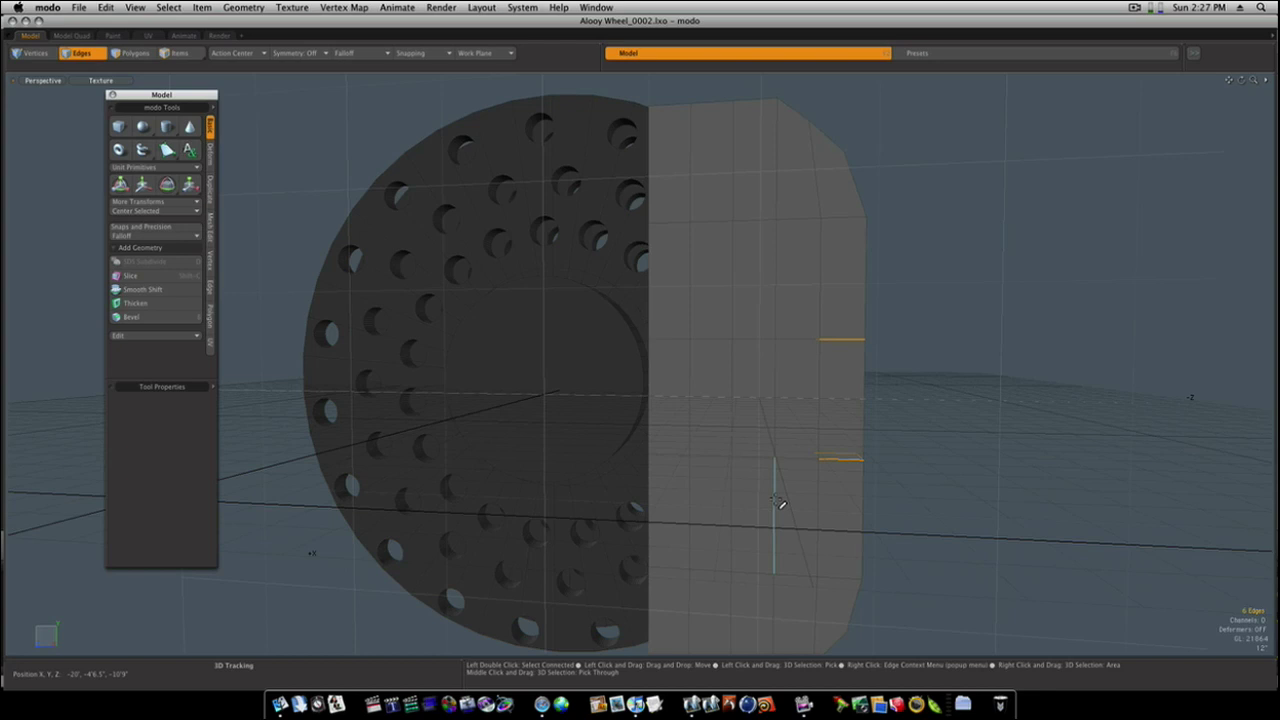
key("w")
mouse_move(811, 401)
left_mouse_down()
mouse_move(841, 400)
mouse_move(810, 402)
left_mouse_up()
key("space")
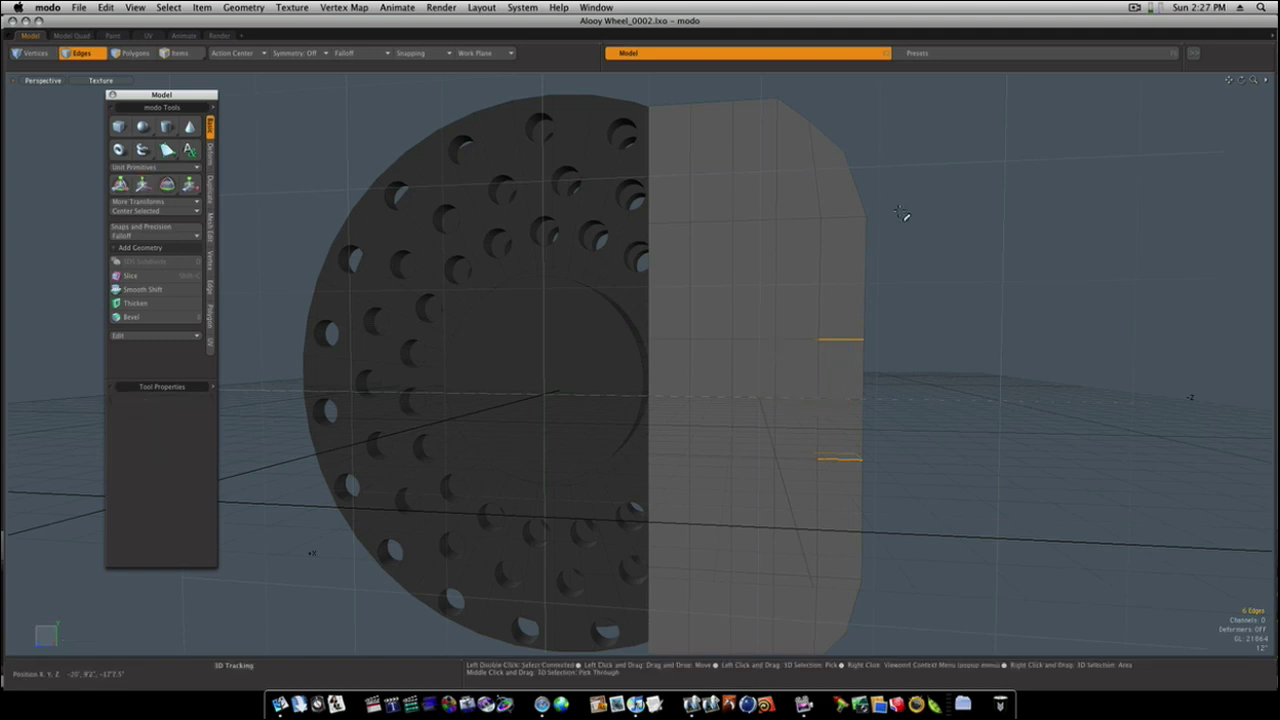
Select the upper and lower rows of edges wrapping around the block's outer side and move them inward to form two notches.
left_click(810, 219)
left_click_drag(846, 220, 605, 246, "alt")
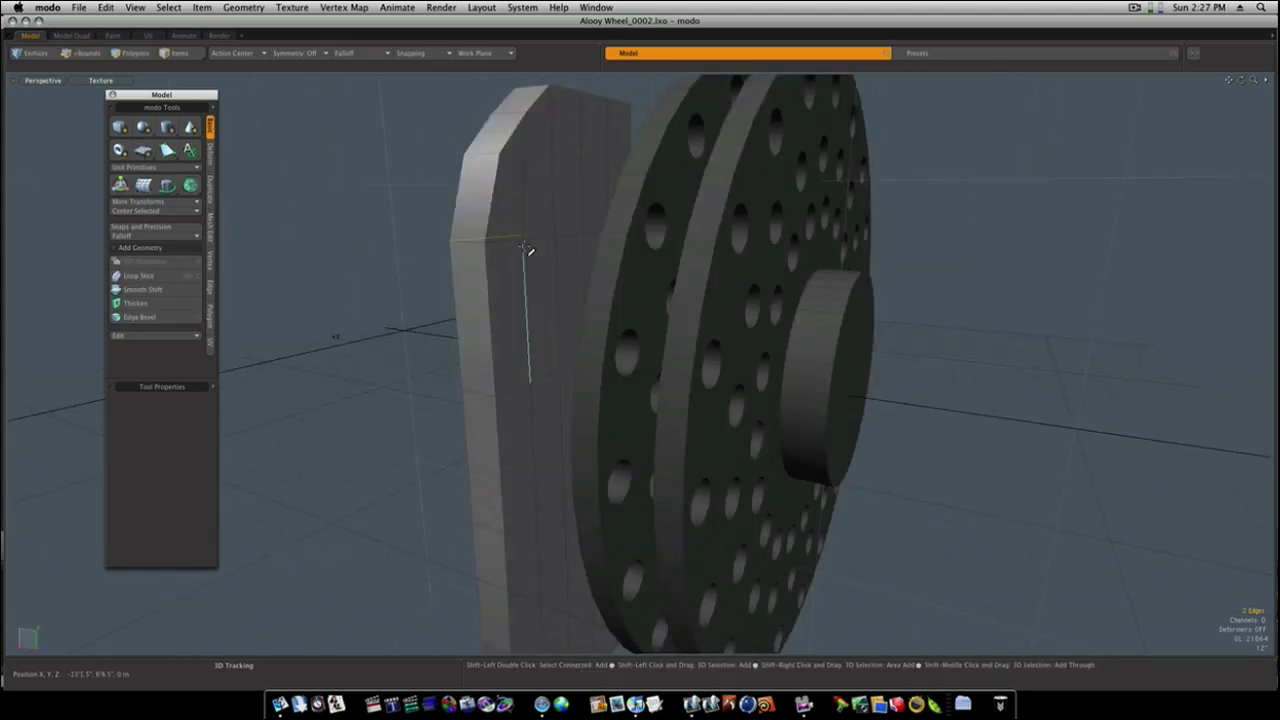
left_click(478, 245, "shift")
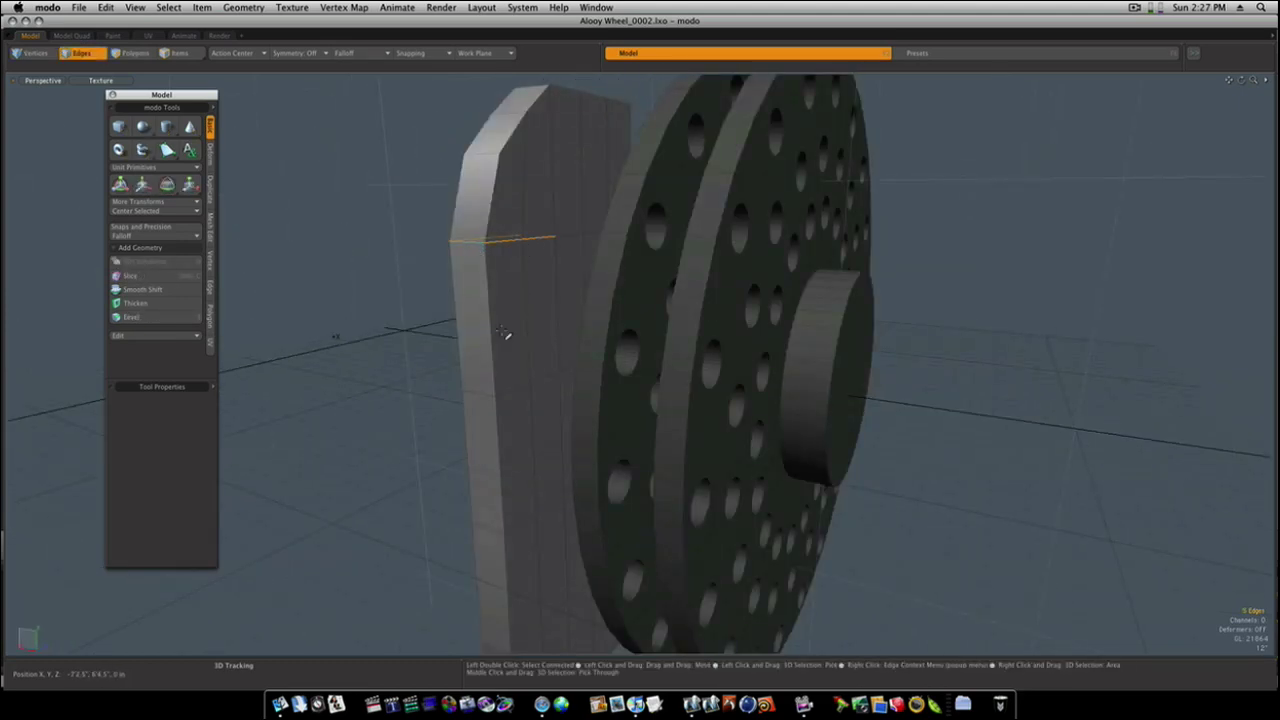
left_click_drag(508, 334, 766, 300, "alt")
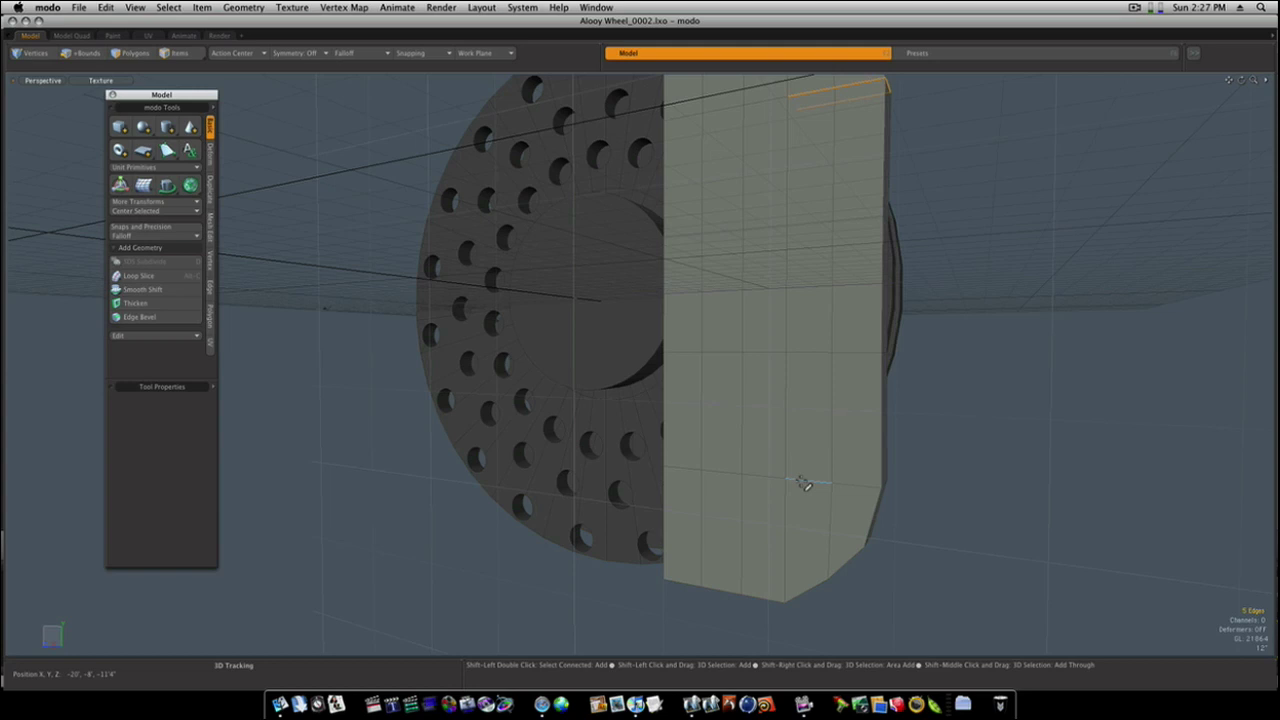
left_click_drag(803, 483, 700, 522, "shift")
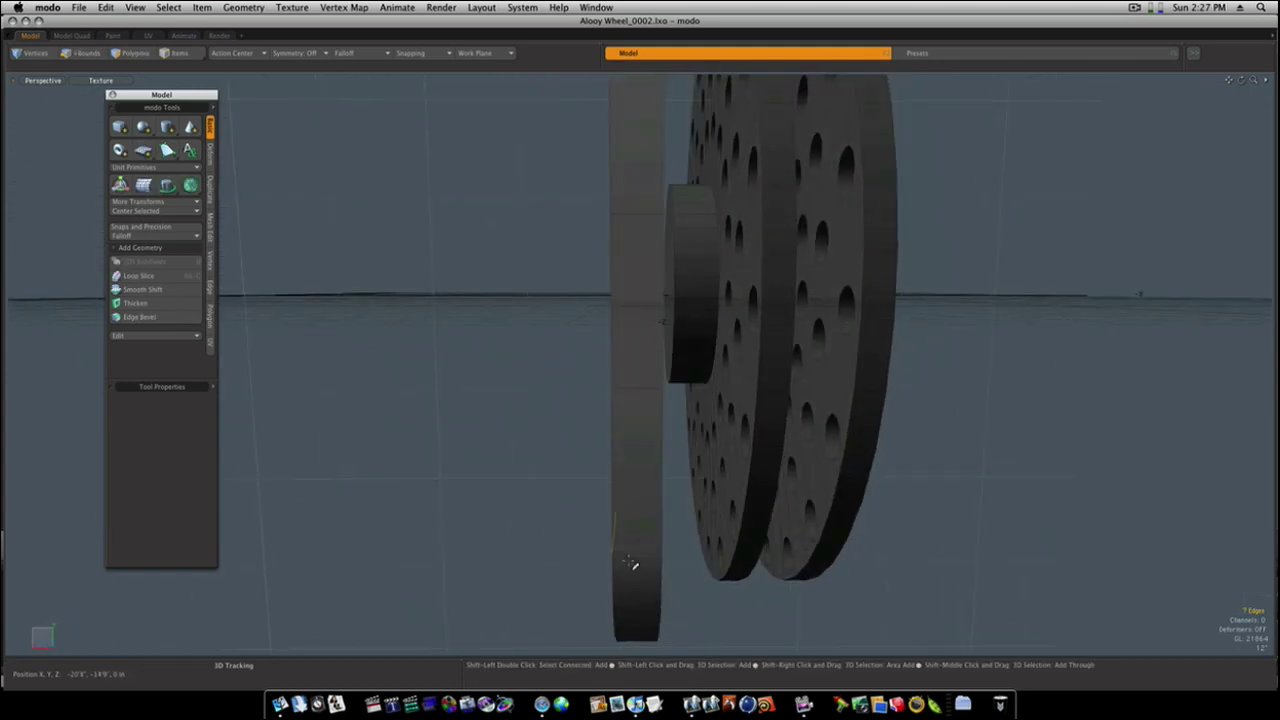
left_click_drag(633, 558, 726, 534, "alt")
left_click(558, 547, "shift")
key("w")
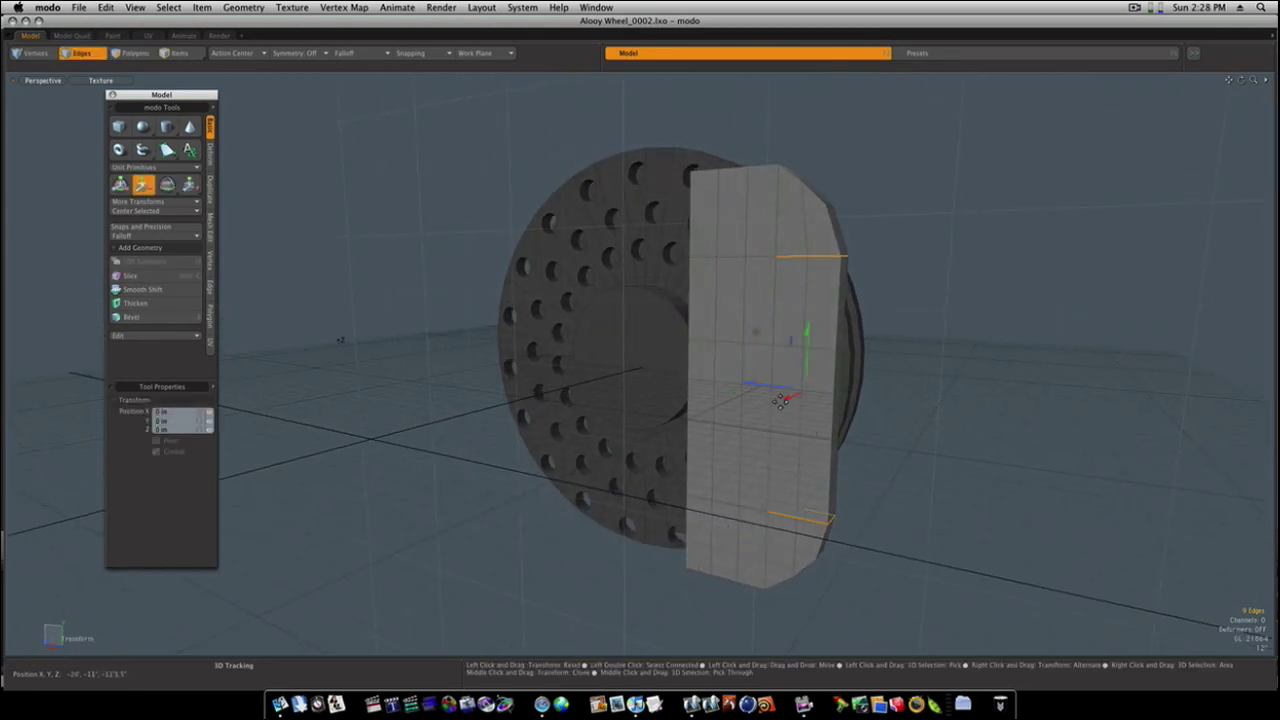
left_click_drag(777, 396, 757, 393)
key("space")
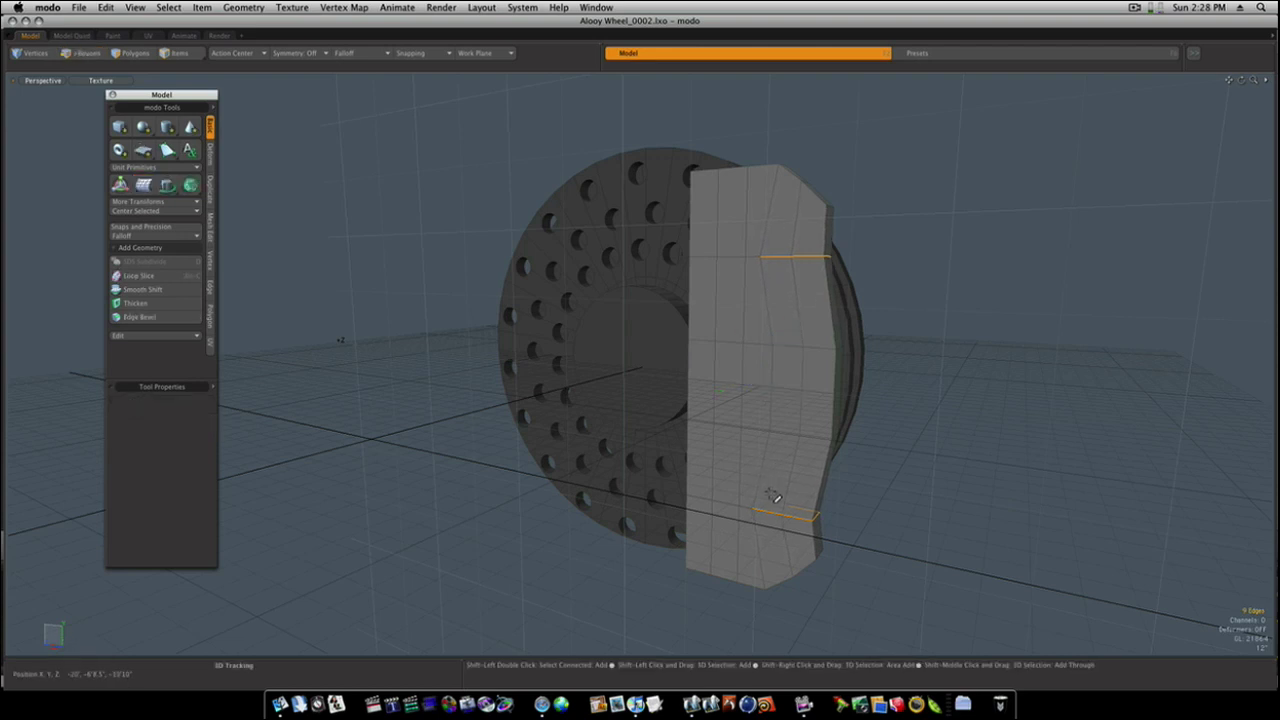
key("ctrl")
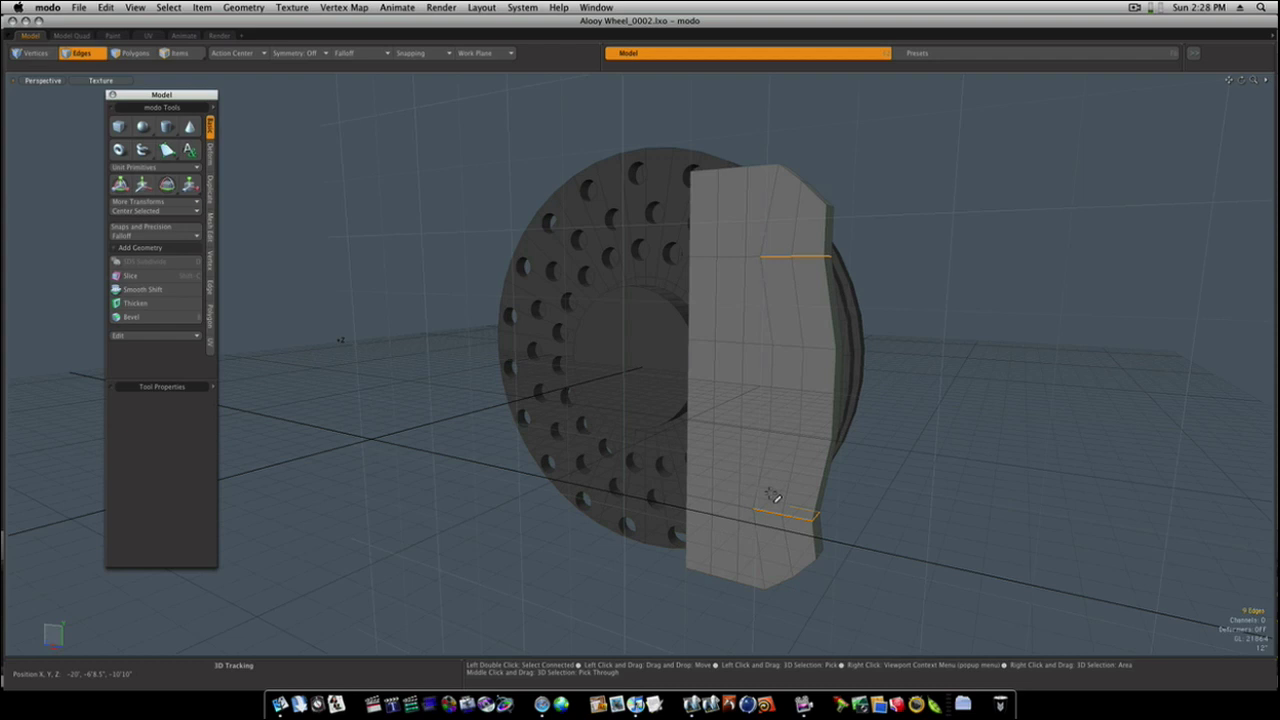
key("1")
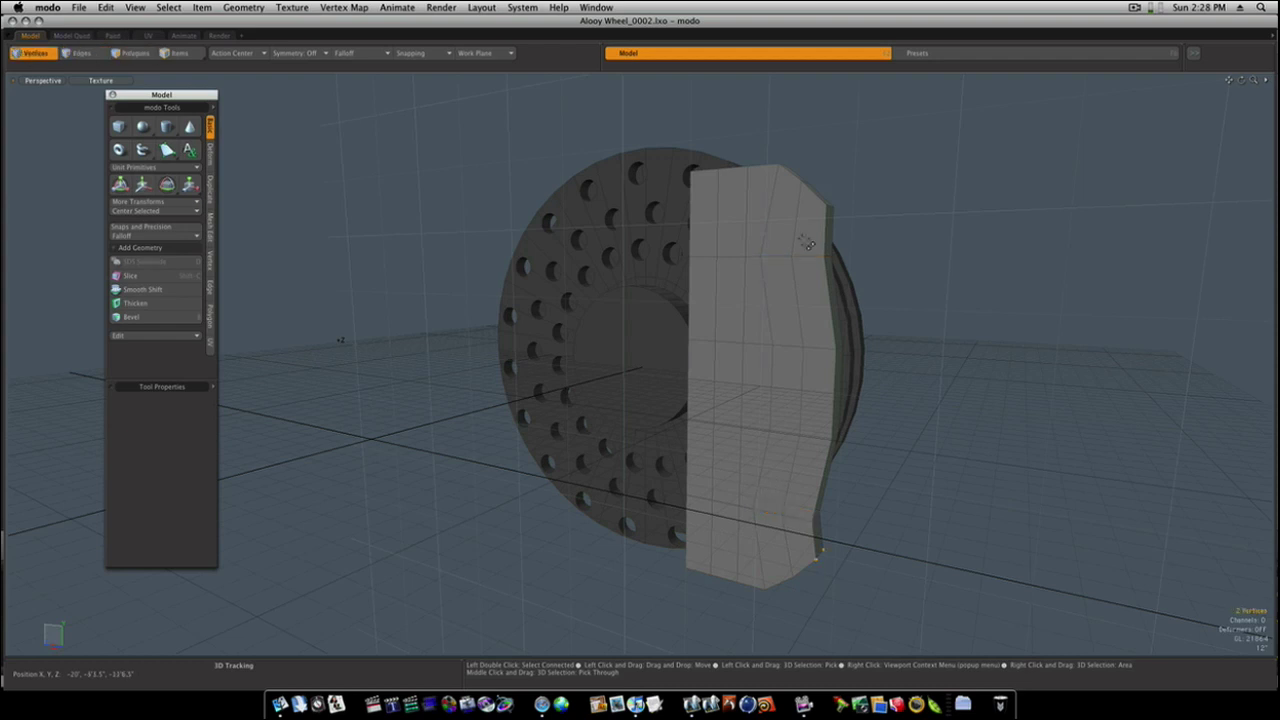
left_click_drag(800, 248, 766, 263, "alt")
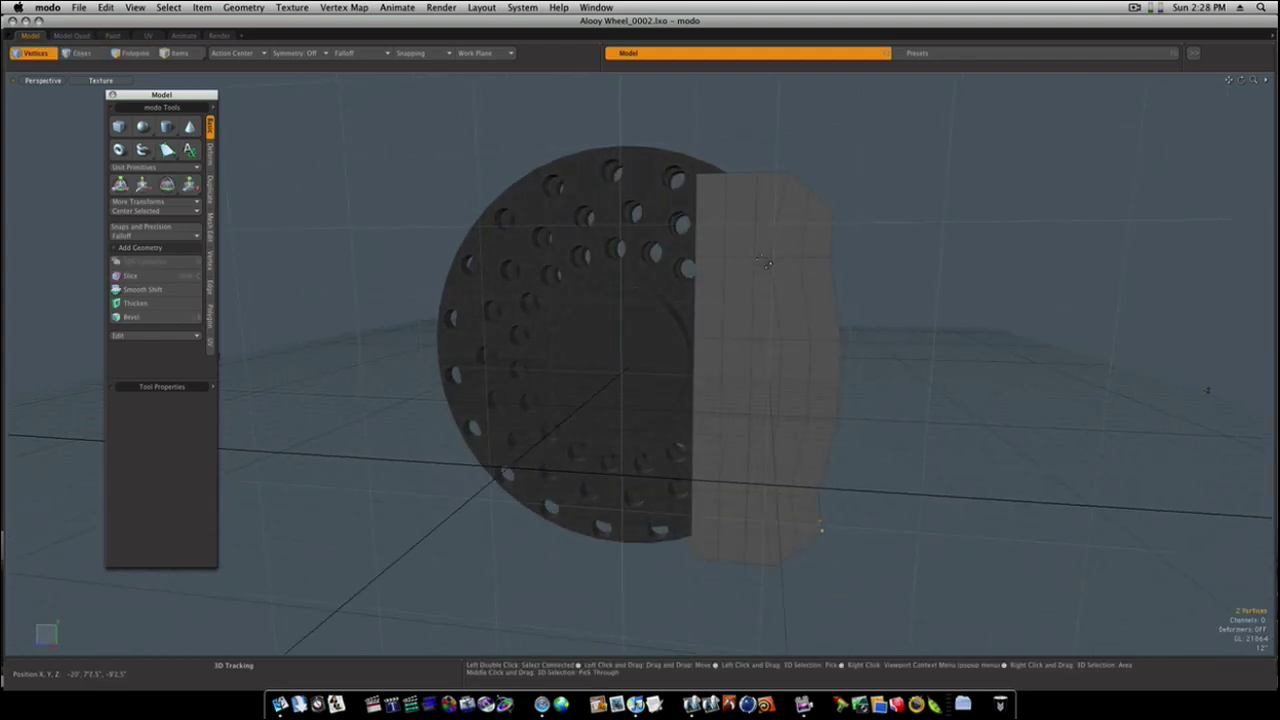
key("w")
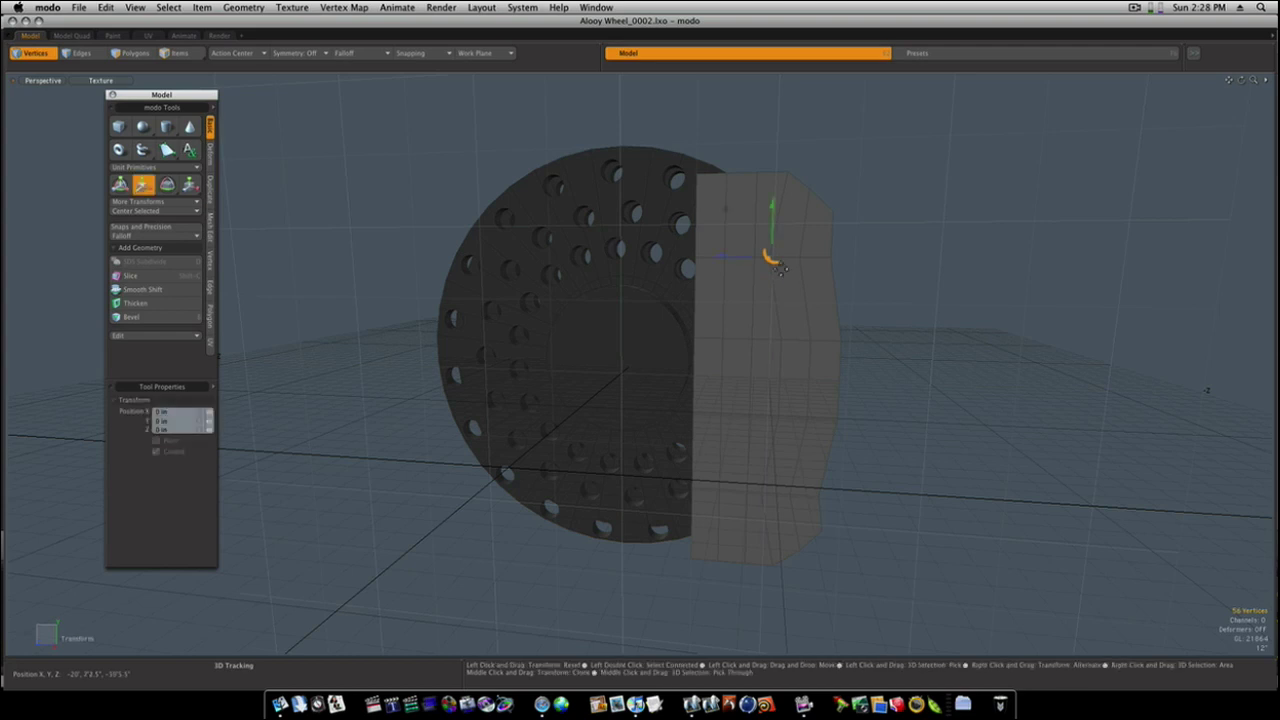
key("q")
Select all connected polygons of the brake discs and hide them to isolate the block.
key("2")
key("3")
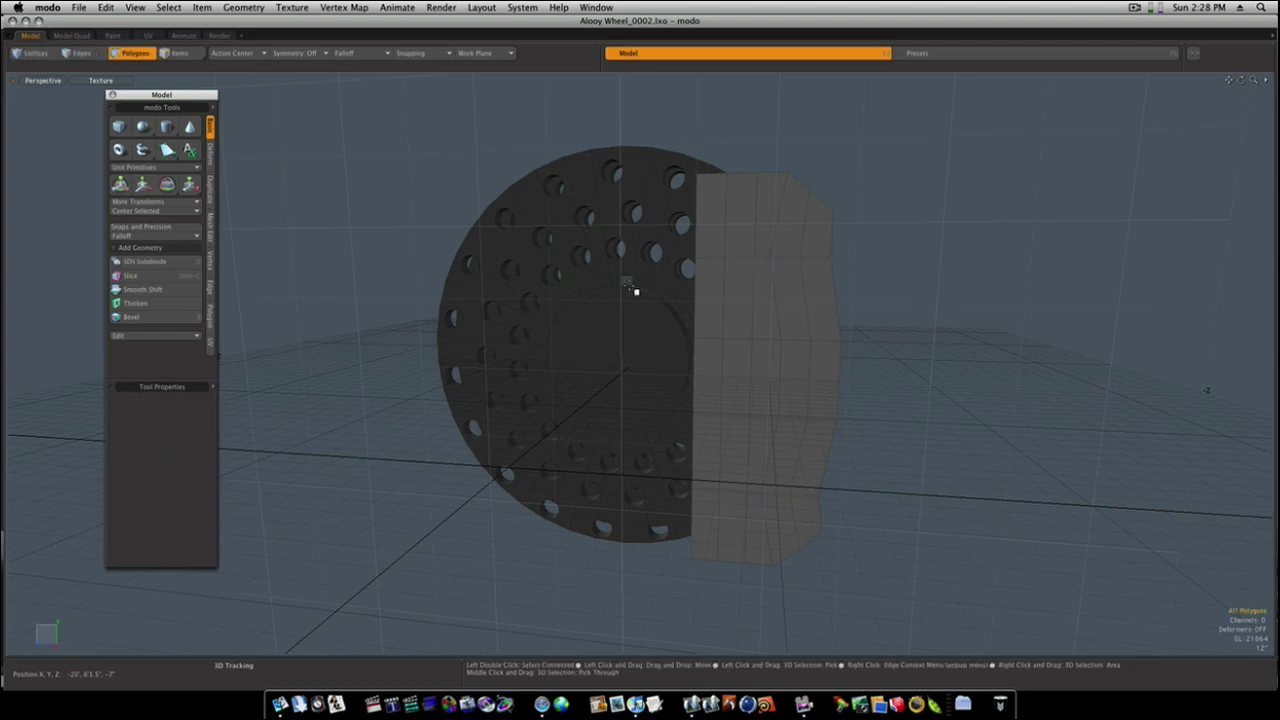
double_click(634, 290)
key("h")
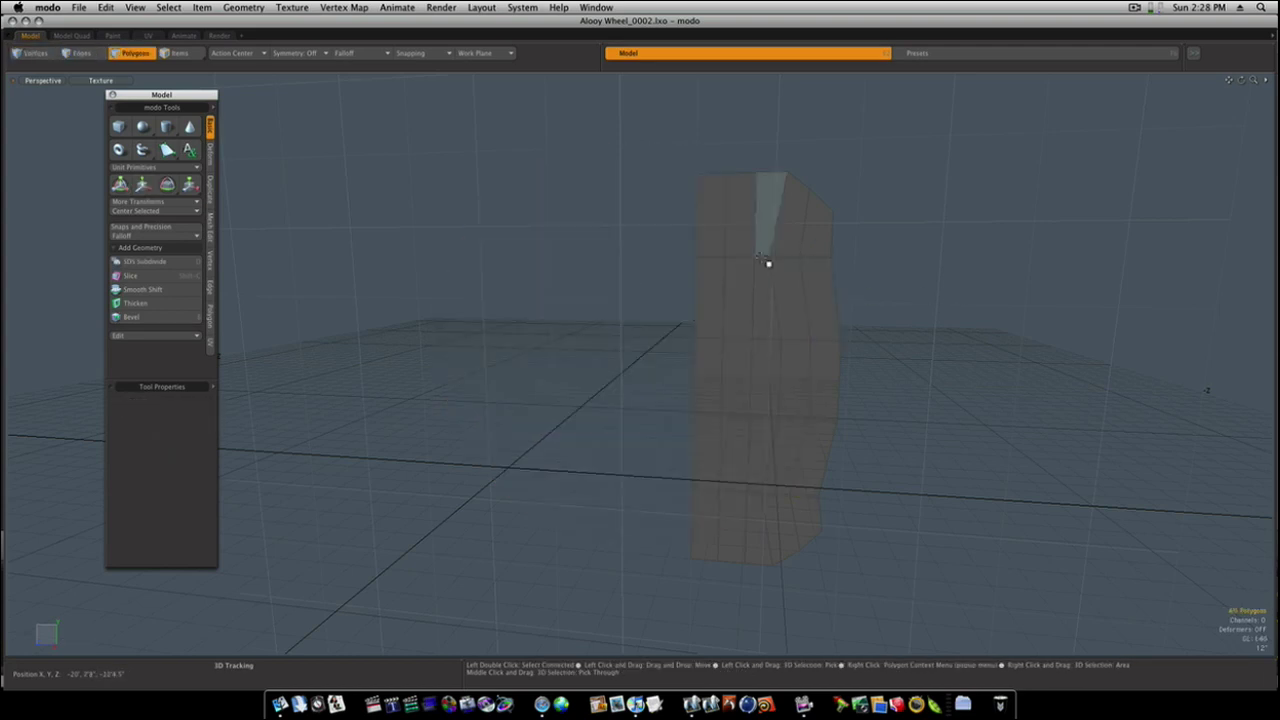
Move the interior vertices beside the upper and lower notches about -10 inches in Z to straighten the block's edge lines.
key("1")
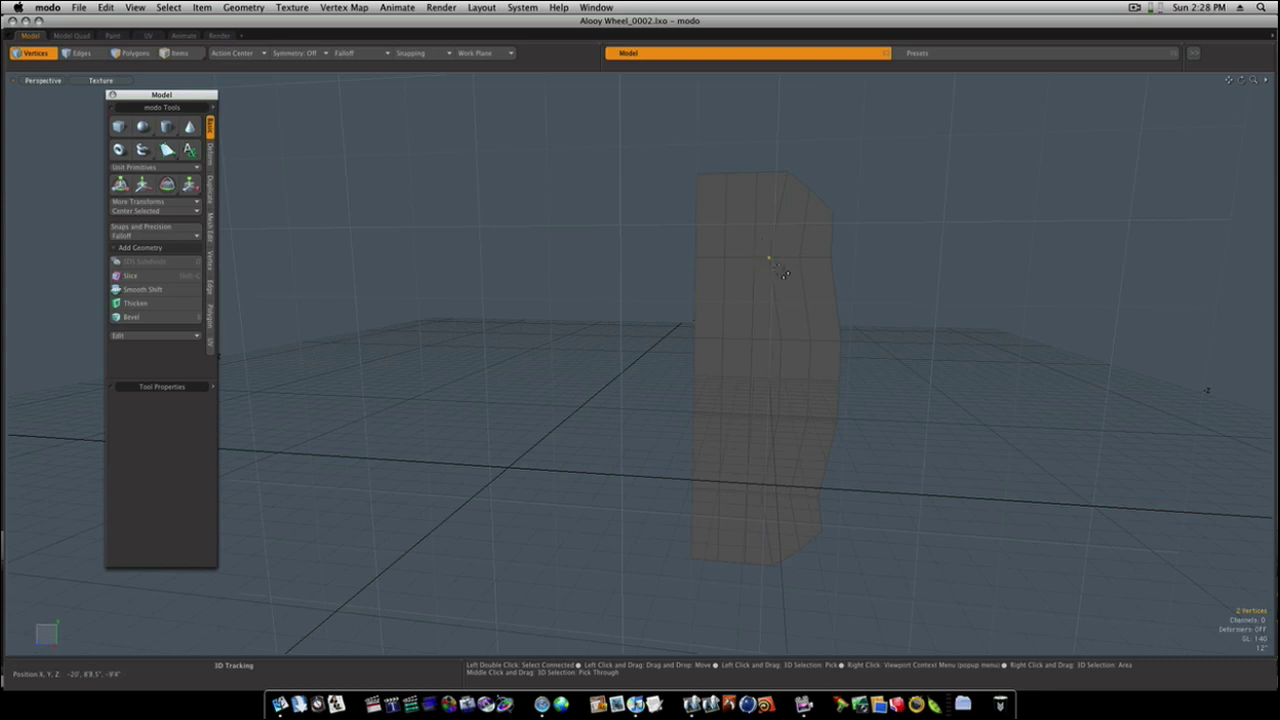
key("w")
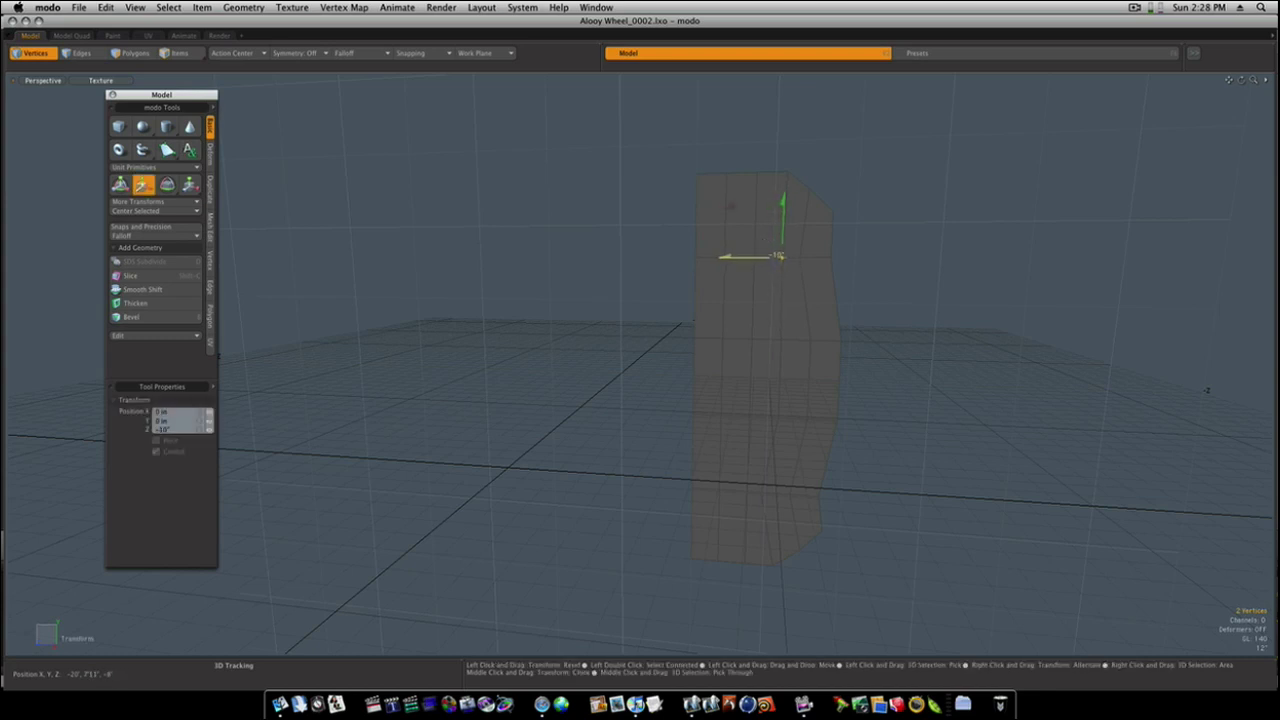
key("space")
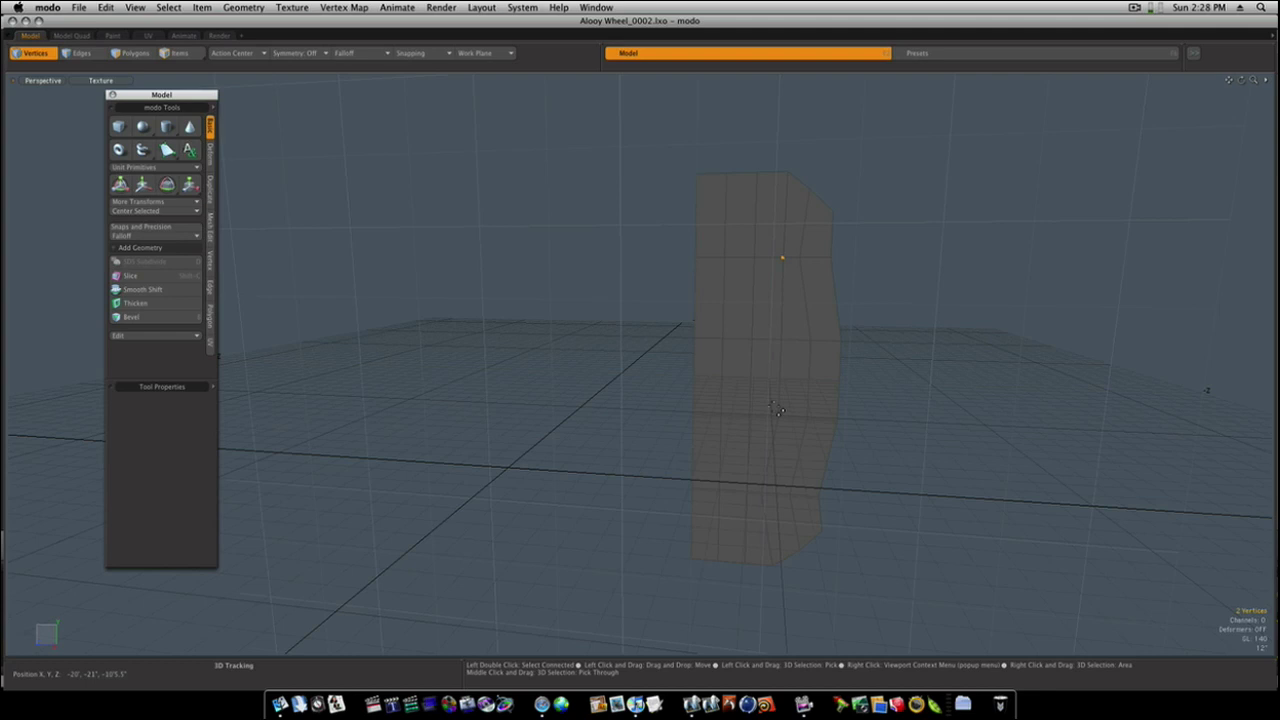
right_click_drag(768, 508, 770, 509)
key("w")
left_click_drag(742, 491, 746, 491)
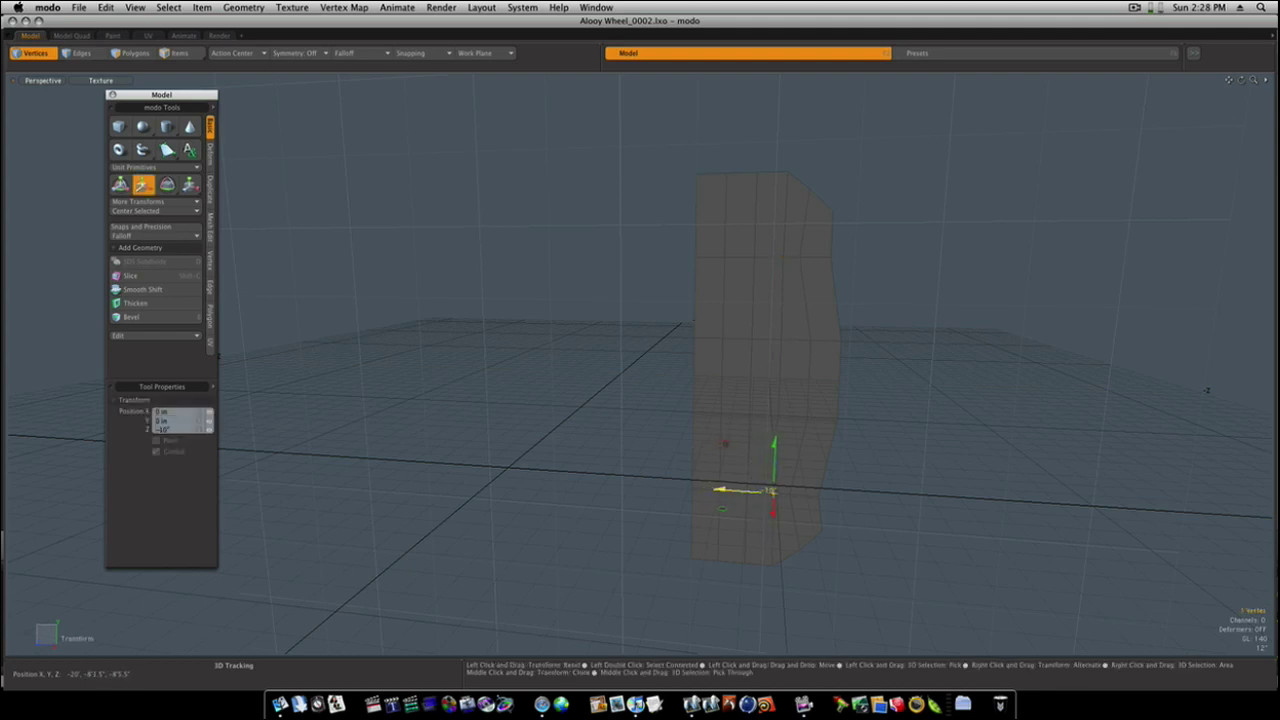
key("space")
key("Escape")
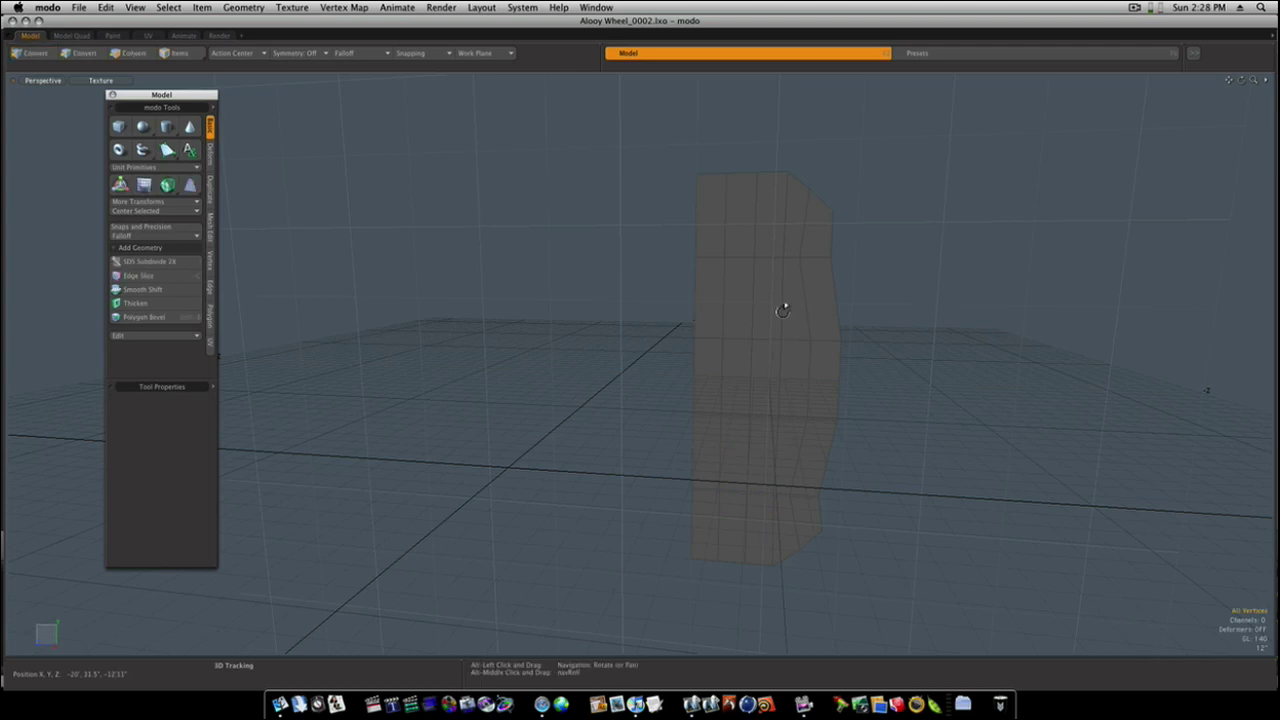
Move the vertices at the block's upper inner corner inward to round the corner.
left_click_drag(781, 309, 760, 276, "alt")
right_click_drag(671, 153, 709, 201)
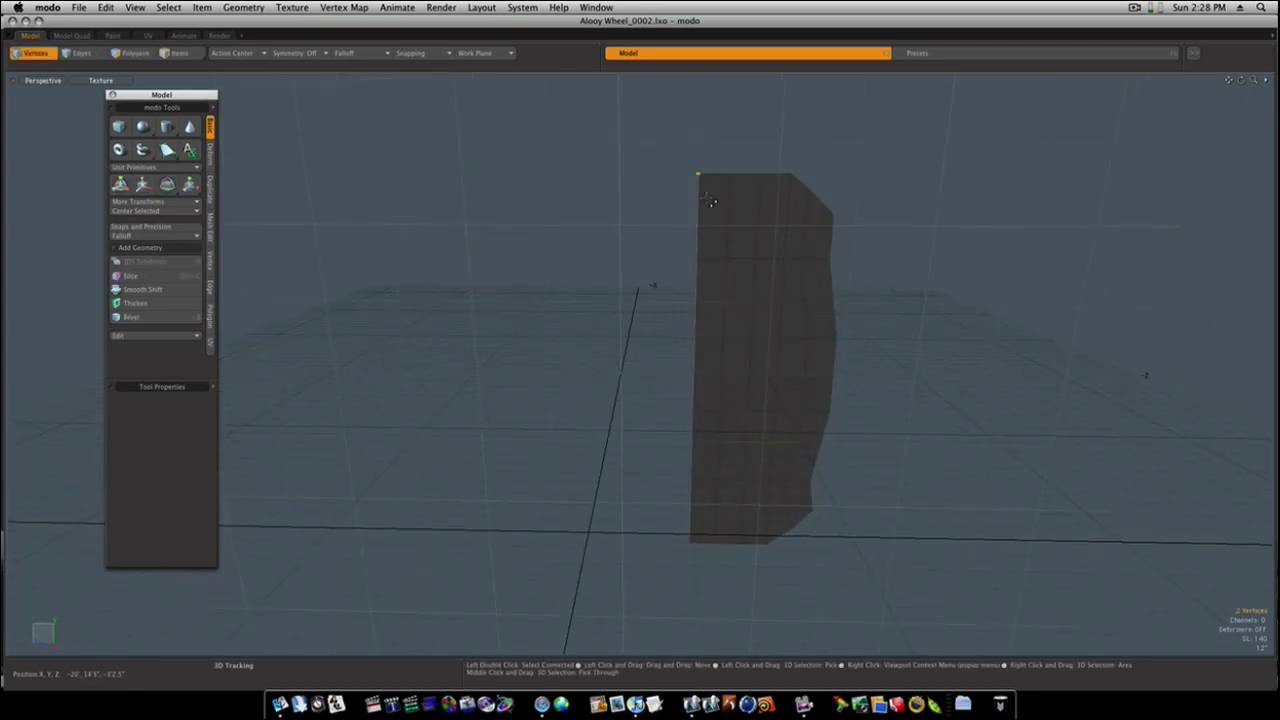
key("w")
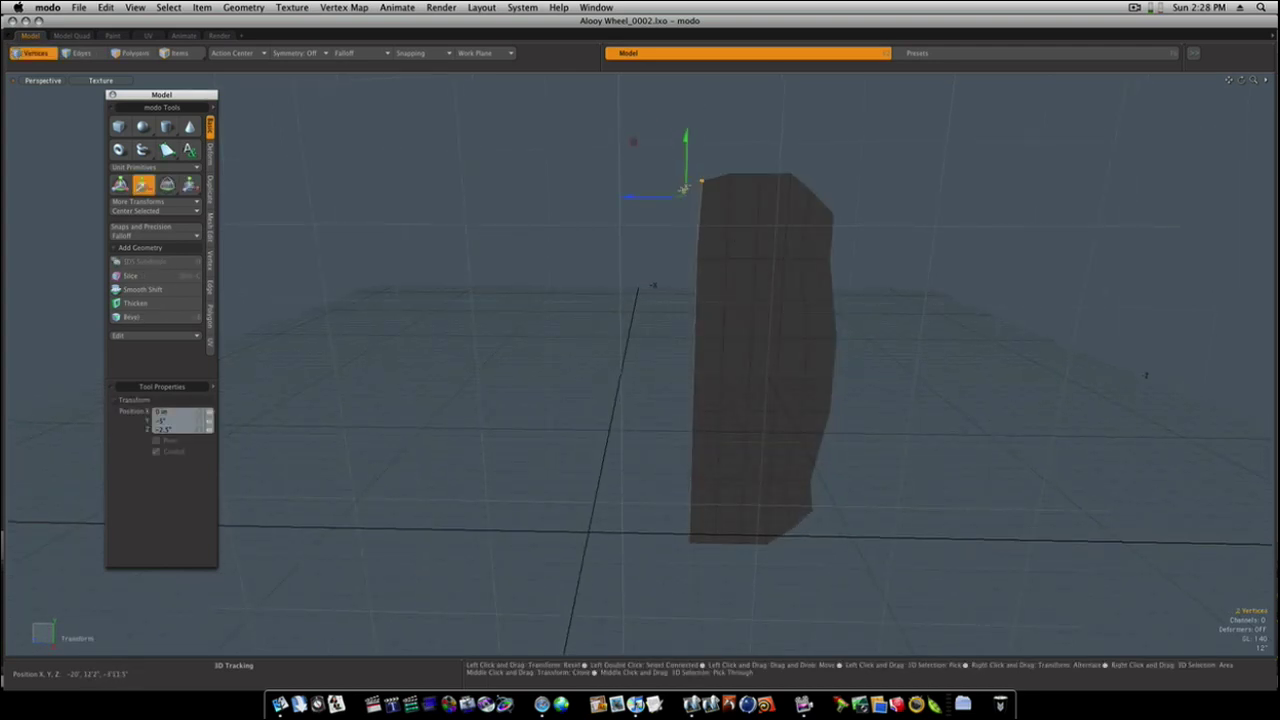
left_click_drag(685, 193, 718, 312)
key("space")
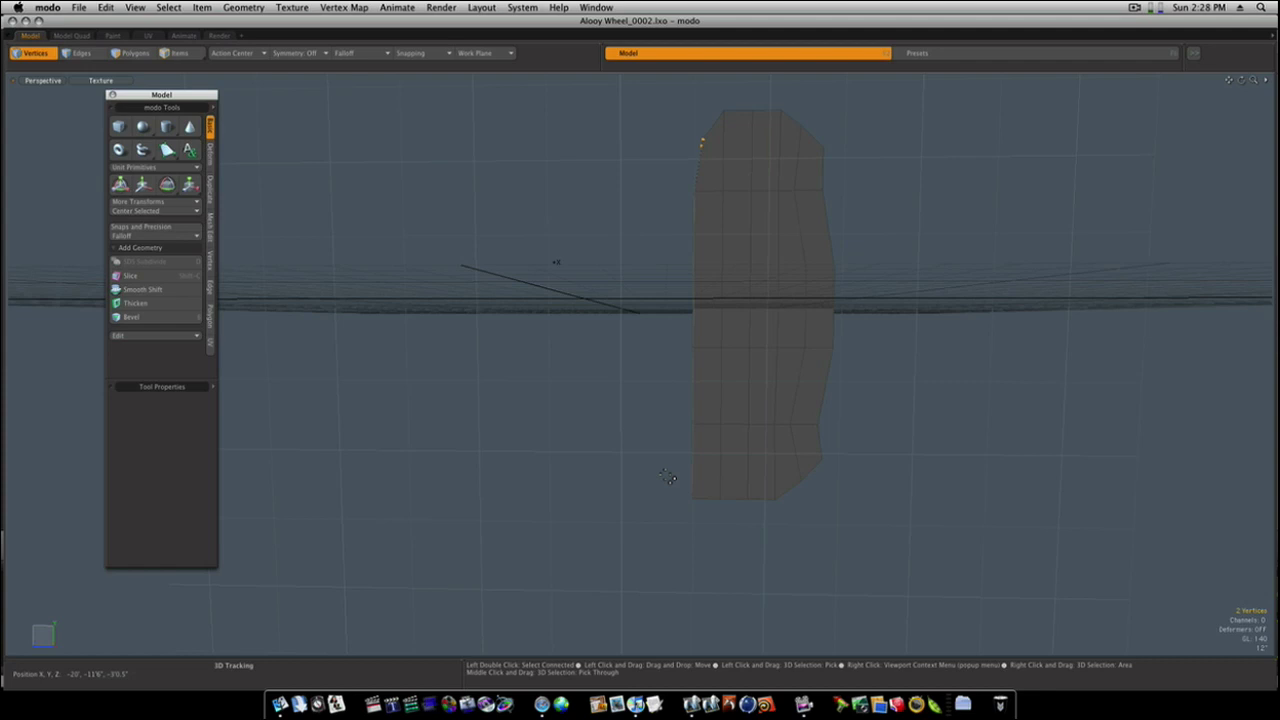
Move the vertices at the block's lower inner corner inward to match the rounded upper inner corner.
right_click_drag(667, 477, 705, 531)
key("w")
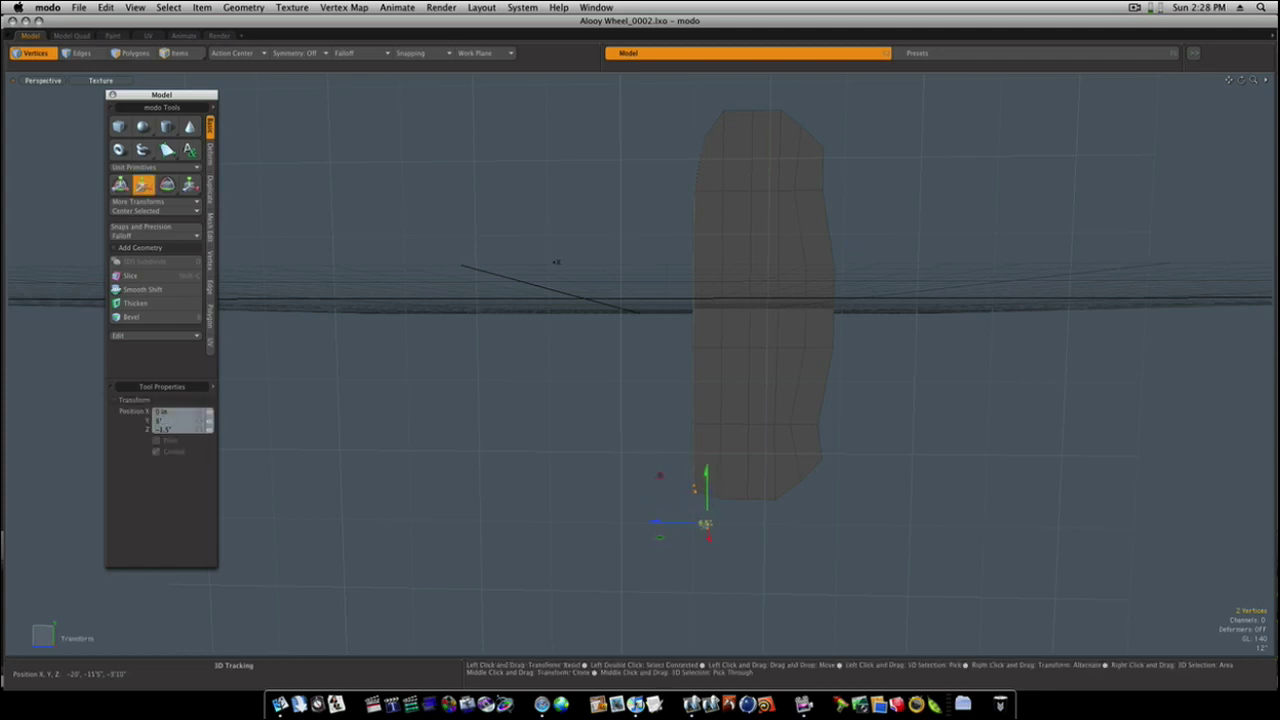
left_click_drag(705, 523, 737, 520)
key("space")
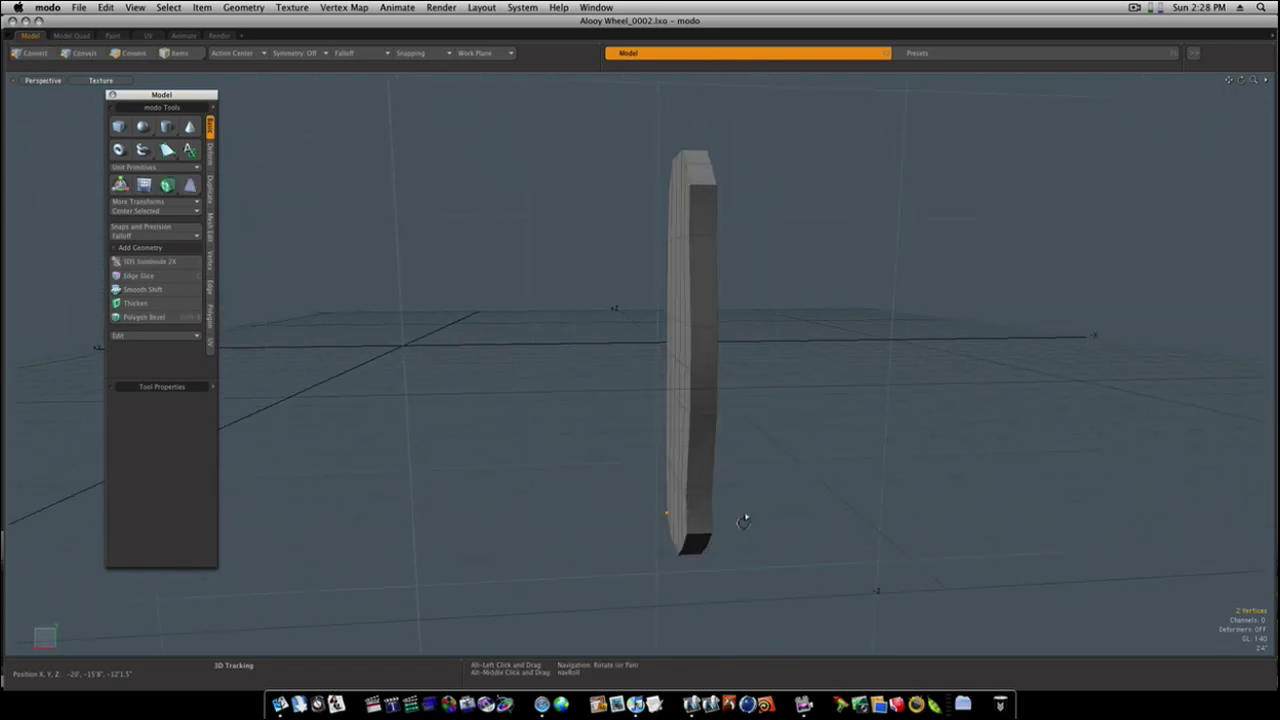
left_click_drag(745, 521, 847, 530, "alt")
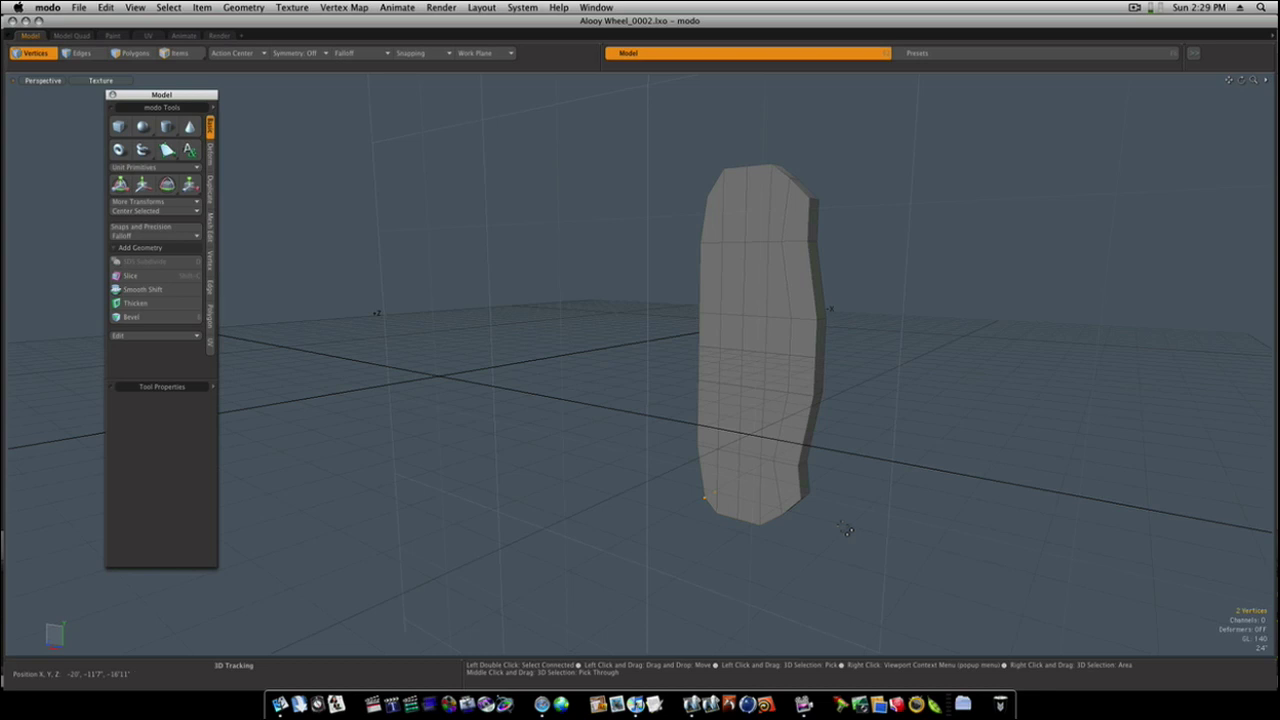
Preview the block with subdivision smoothing, switch the smoothing back off, and view the block from its outer side.
key("2")
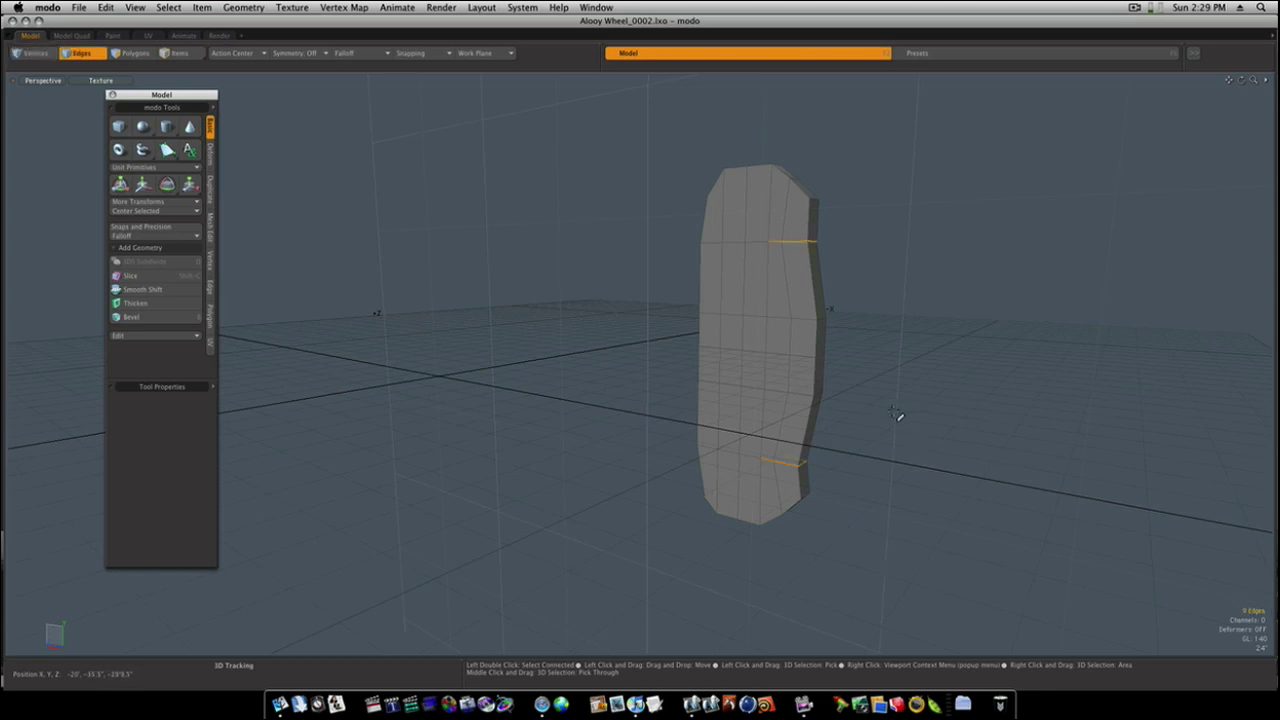
key("Tab")
key("Tab")
left_click_drag(898, 416, 826, 426, "alt")
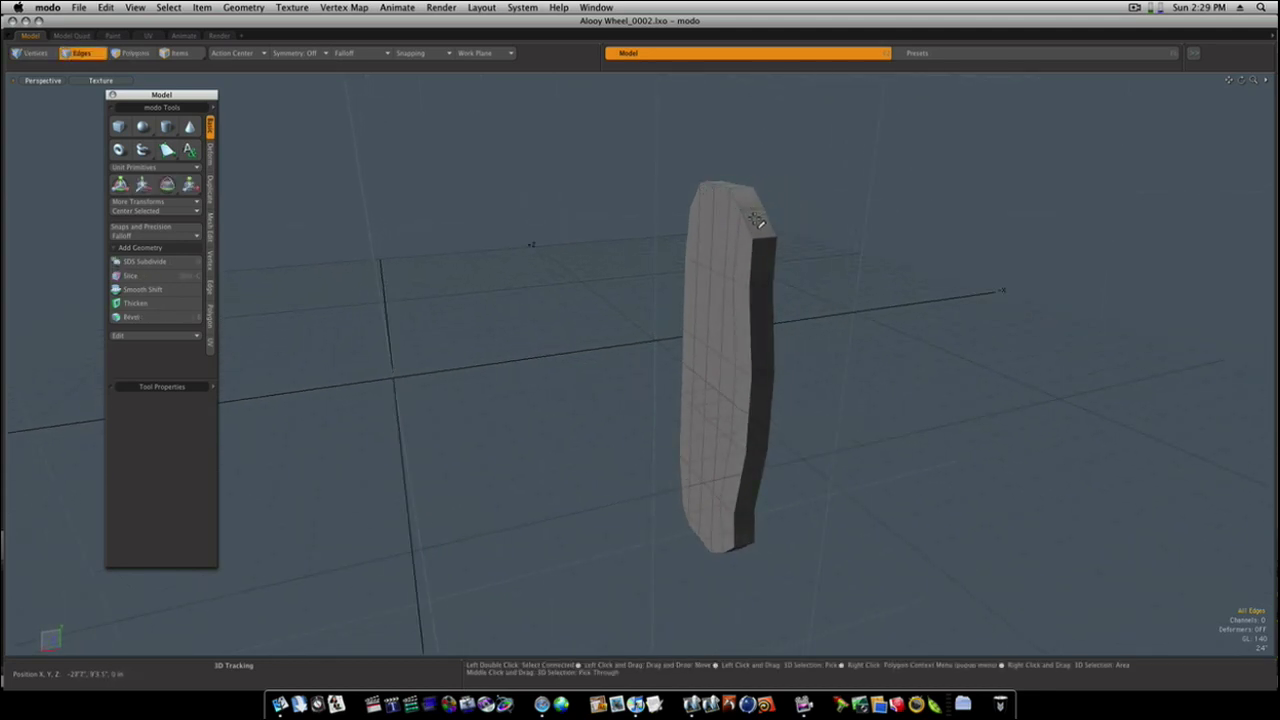
Add loop slices around the block's thin rim from two neighbouring rim polygons and turn on subdivision smoothing.
key("3")
left_click(764, 252)
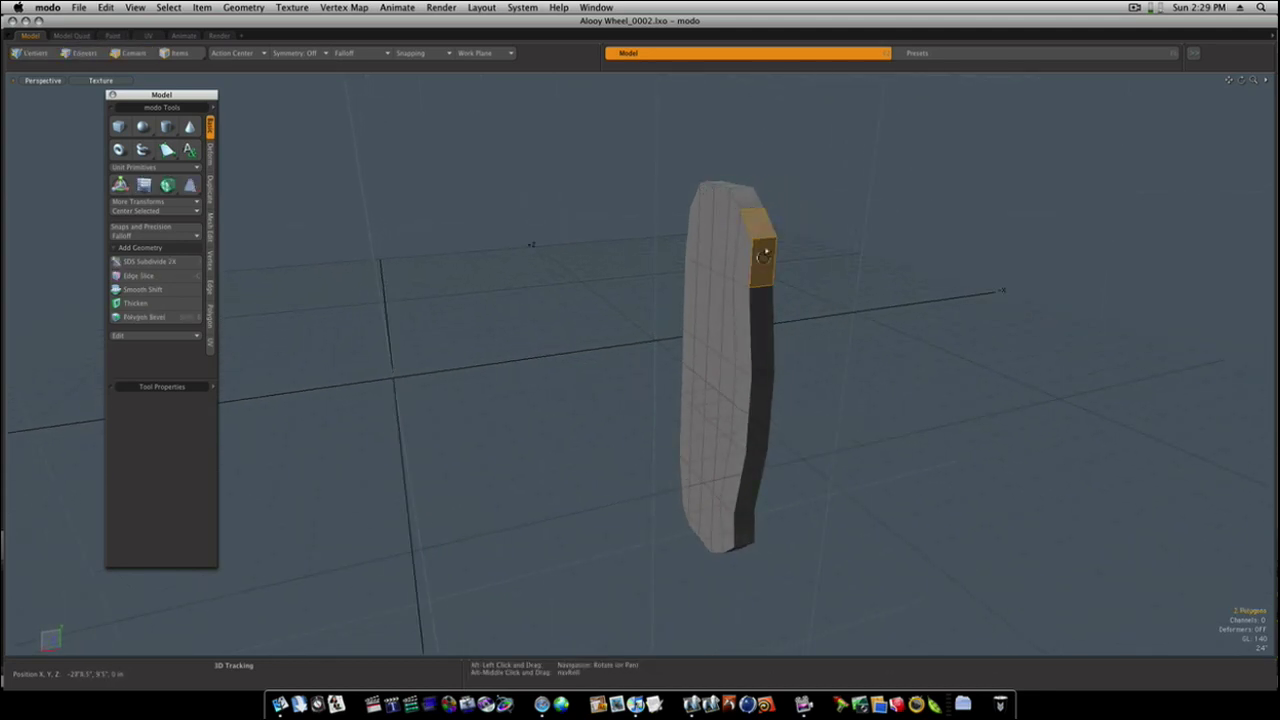
key("alt+c")
left_click_drag(820, 302, 866, 282)
key("Escape")
key("Tab")
key("space")
key("space")
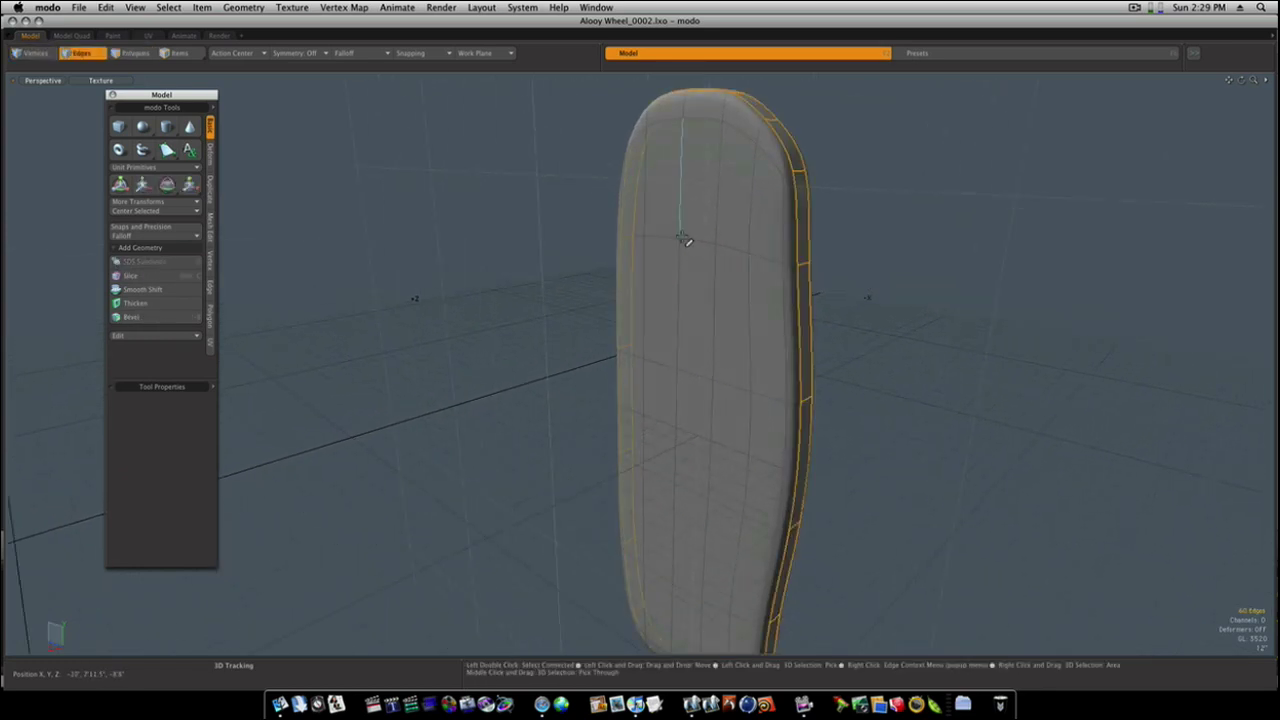
Select the edges wrapping around the smoothed block's outer side at the upper notch and move them slightly inward.
left_click(737, 252)
left_click(758, 259, "shift")
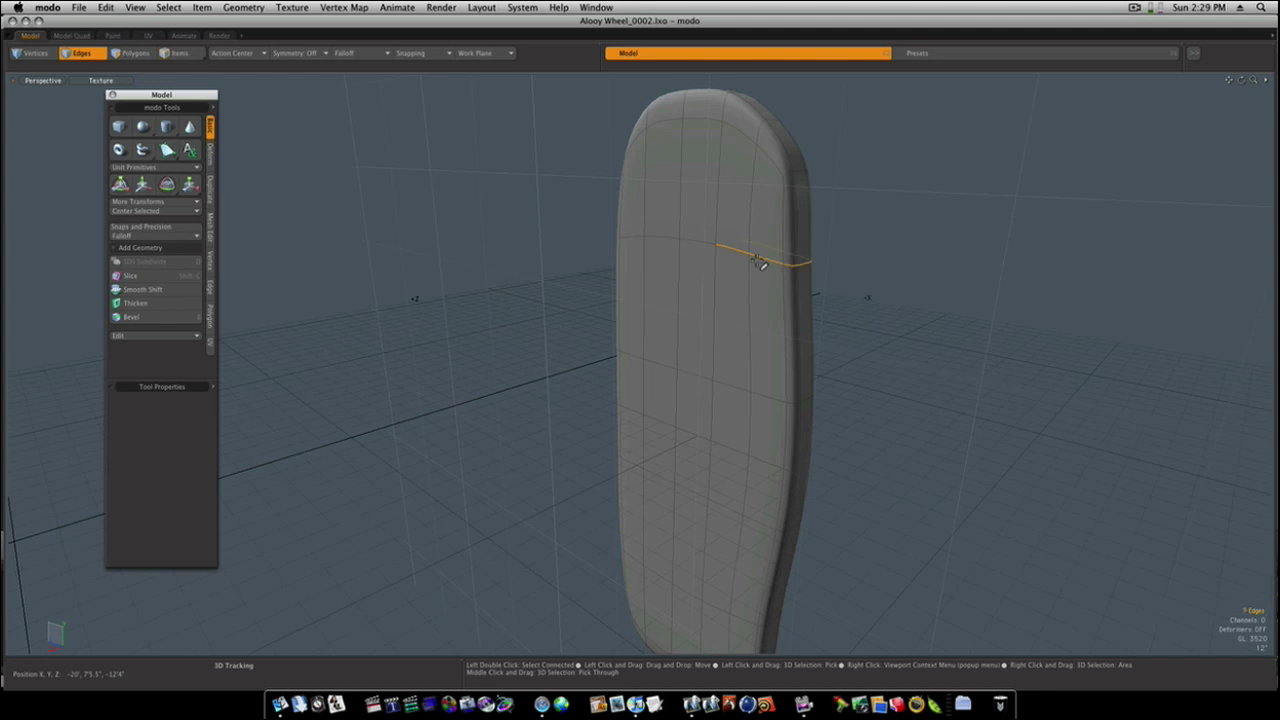
key("w")
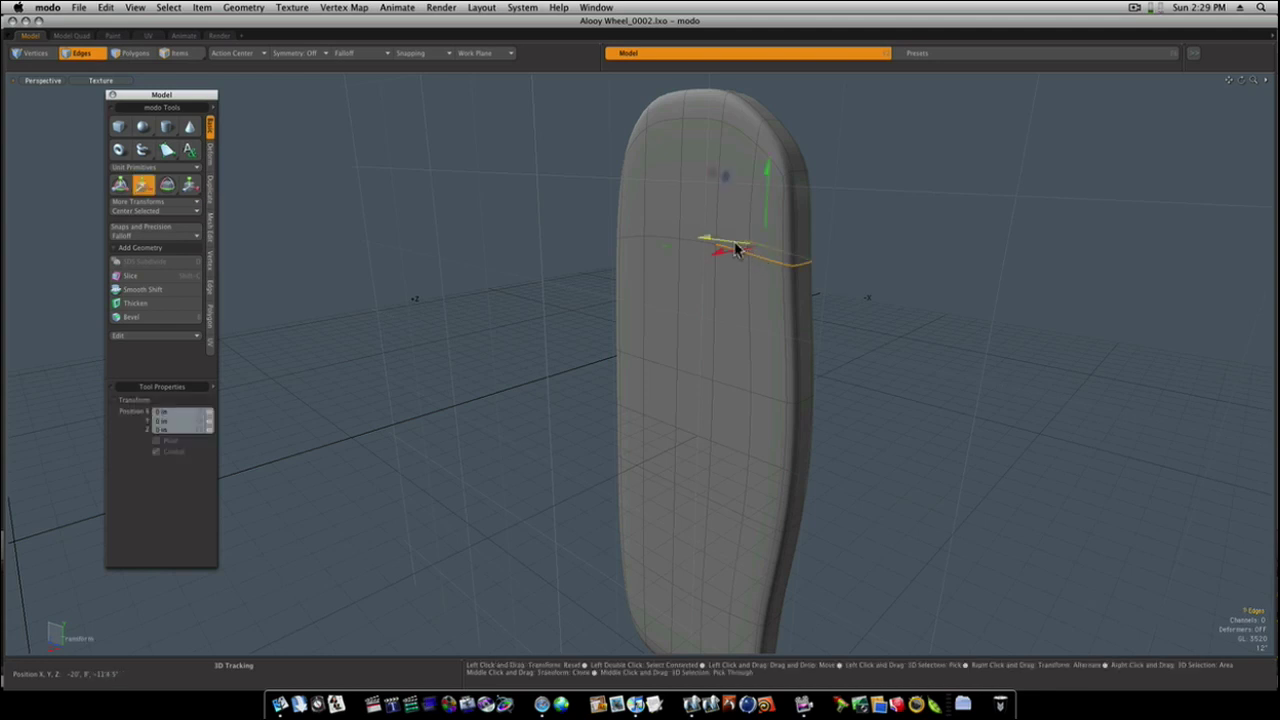
mouse_move(735, 248)
left_mouse_down()
mouse_move(709, 249)
mouse_move(722, 248)
left_mouse_up()
key("q")
Move the edges around the lower notch of the outer side inward about 16.5 inches in Z and clear the selection.
left_click_drag(812, 440, 894, 275, "alt")
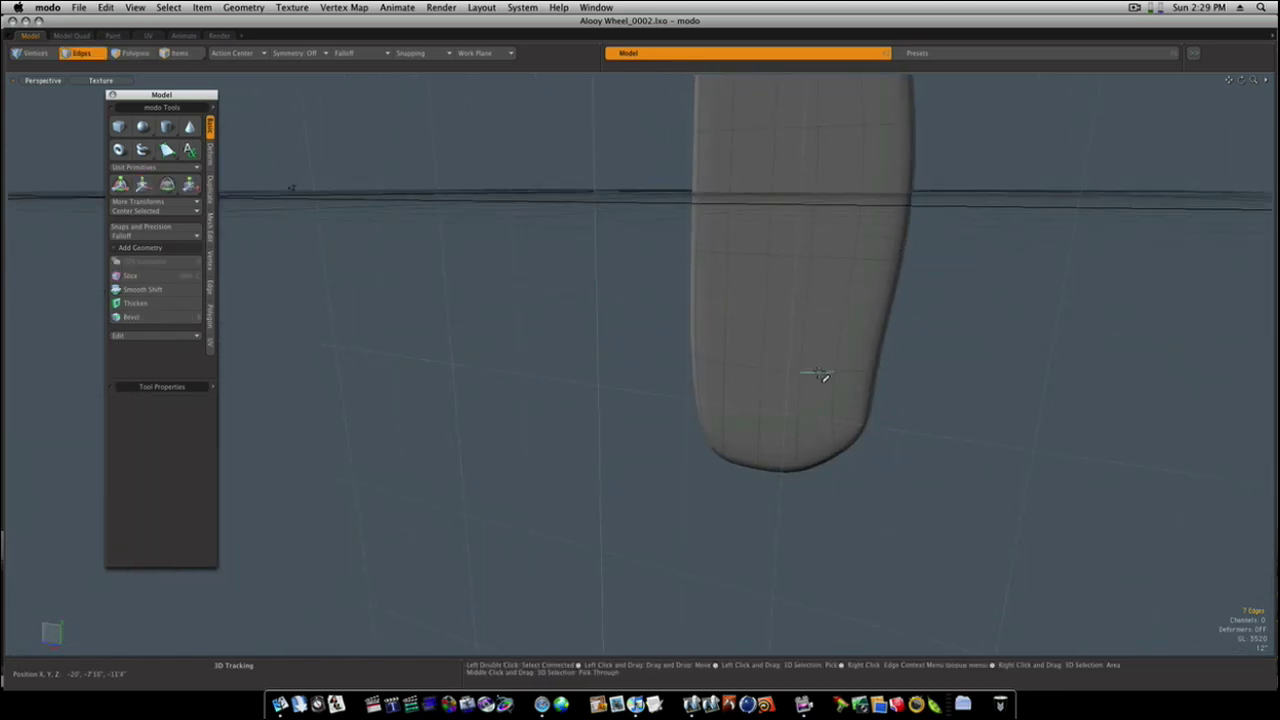
left_click(848, 376, "shift")
key("w")
left_click_drag(820, 377, 783, 377)
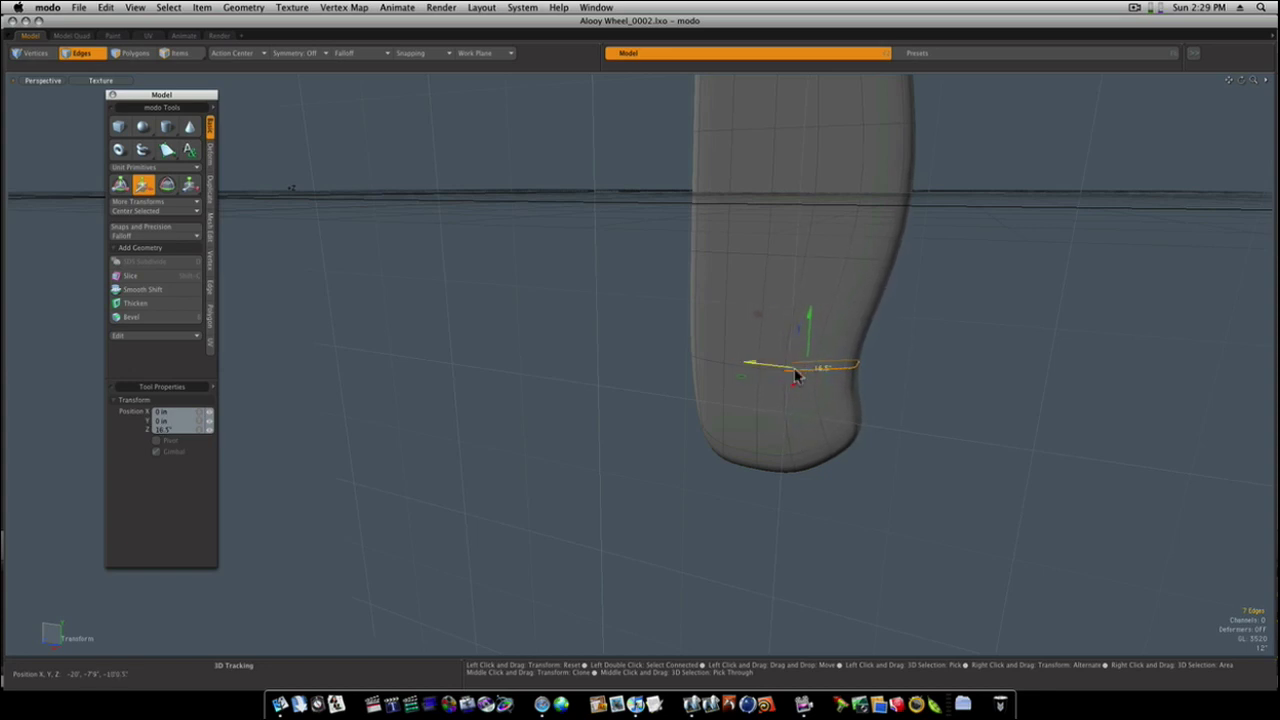
key("q")
left_click(992, 389)
Reselect the edges around the upper notch and move them further inward about 14.5 inches in Z.
left_click_drag(992, 390, 945, 267, "alt")
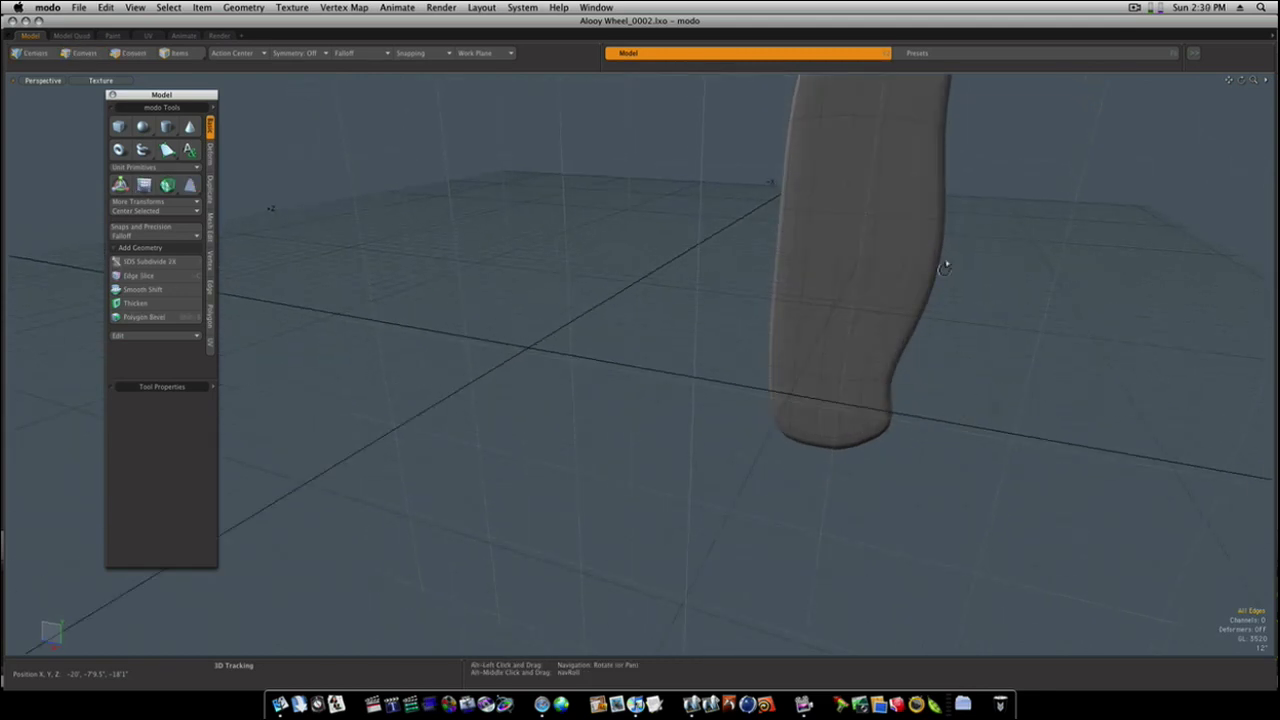
left_click_drag(1000, 143, 943, 280, "alt")
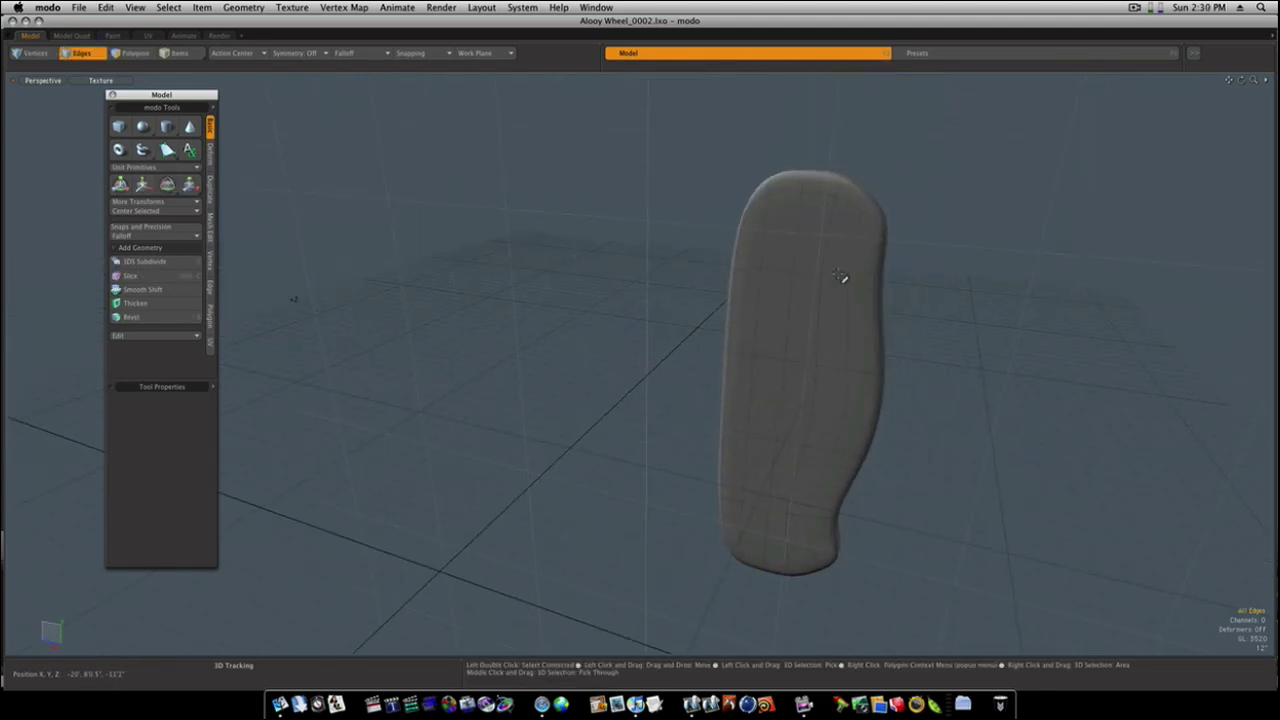
left_click_drag(840, 277, 866, 289)
key("w")
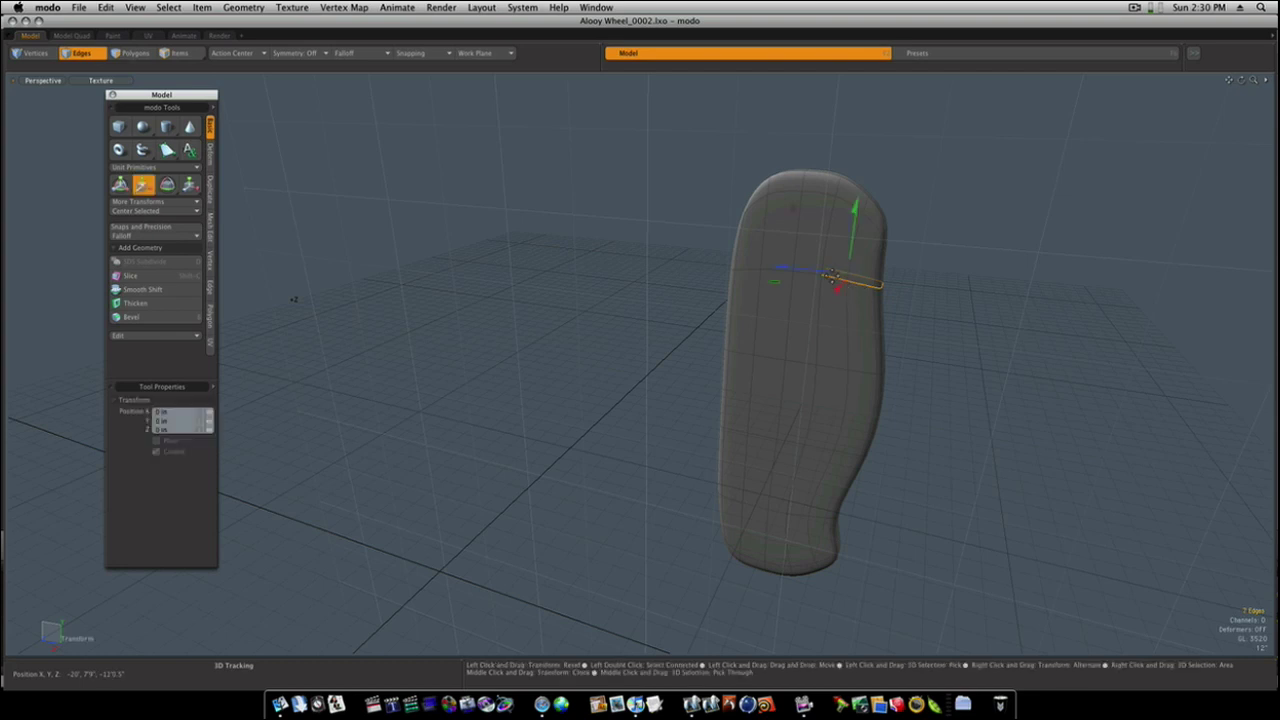
left_click_drag(823, 279, 799, 281)
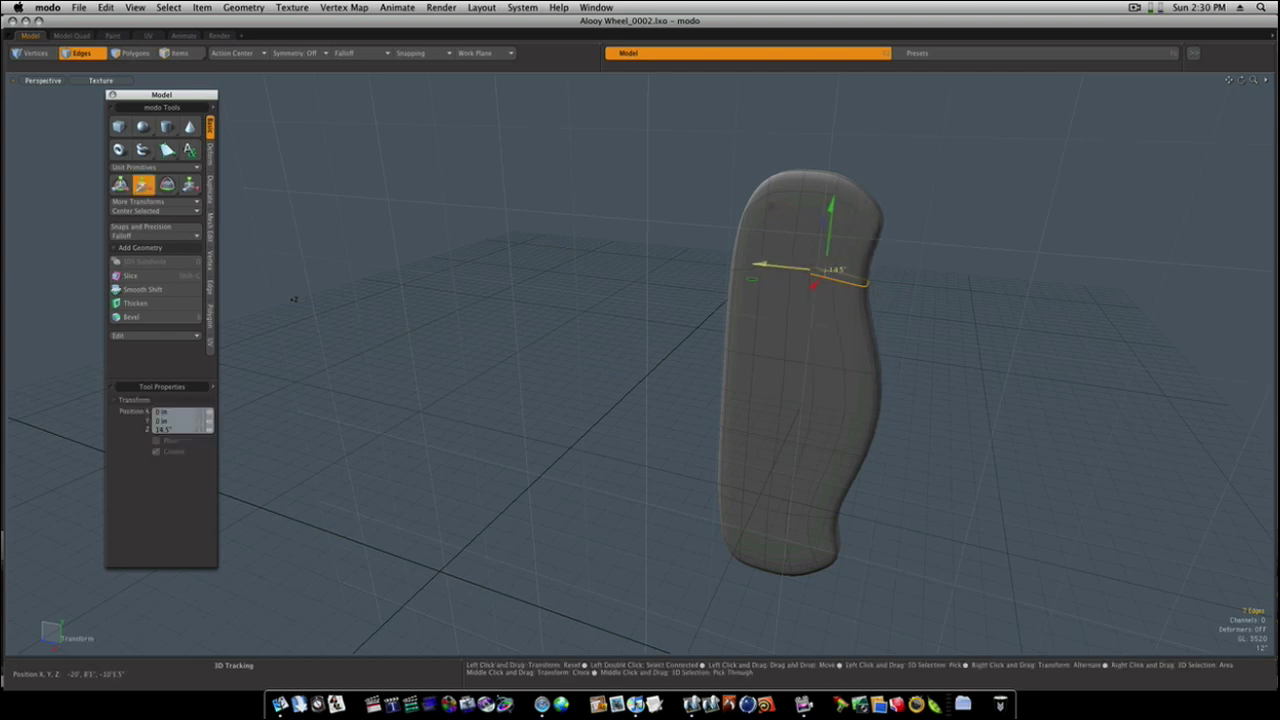
Move the two face vertices near the upper notch about -22 inches in Z and shift the matching lower-notch vertices likewise.
key("space")
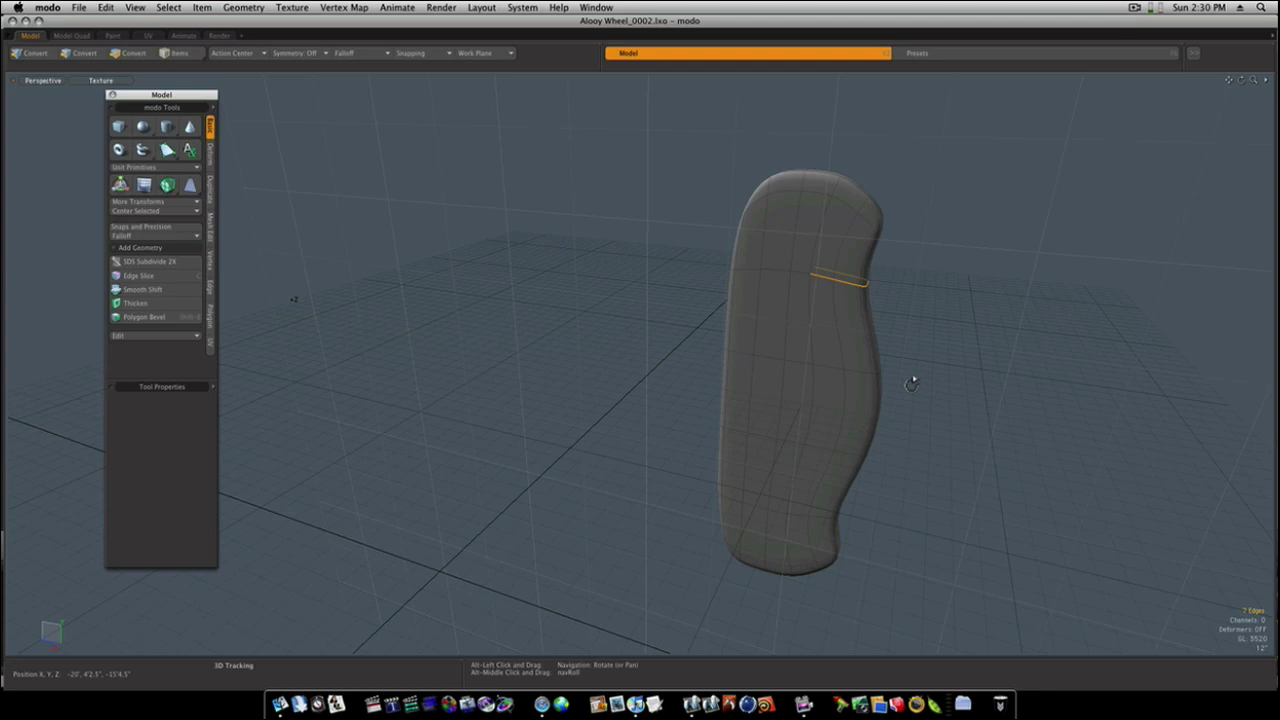
left_click_drag(914, 380, 920, 349, "alt")
key("space")
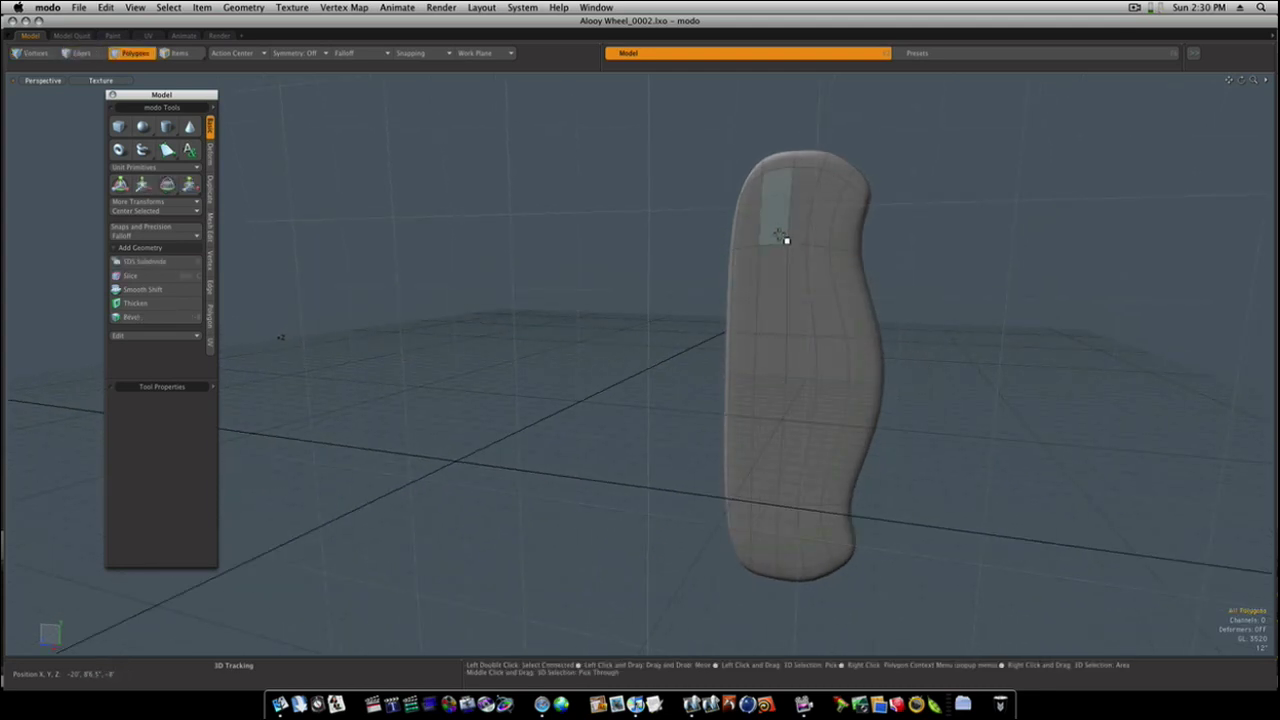
key("space")
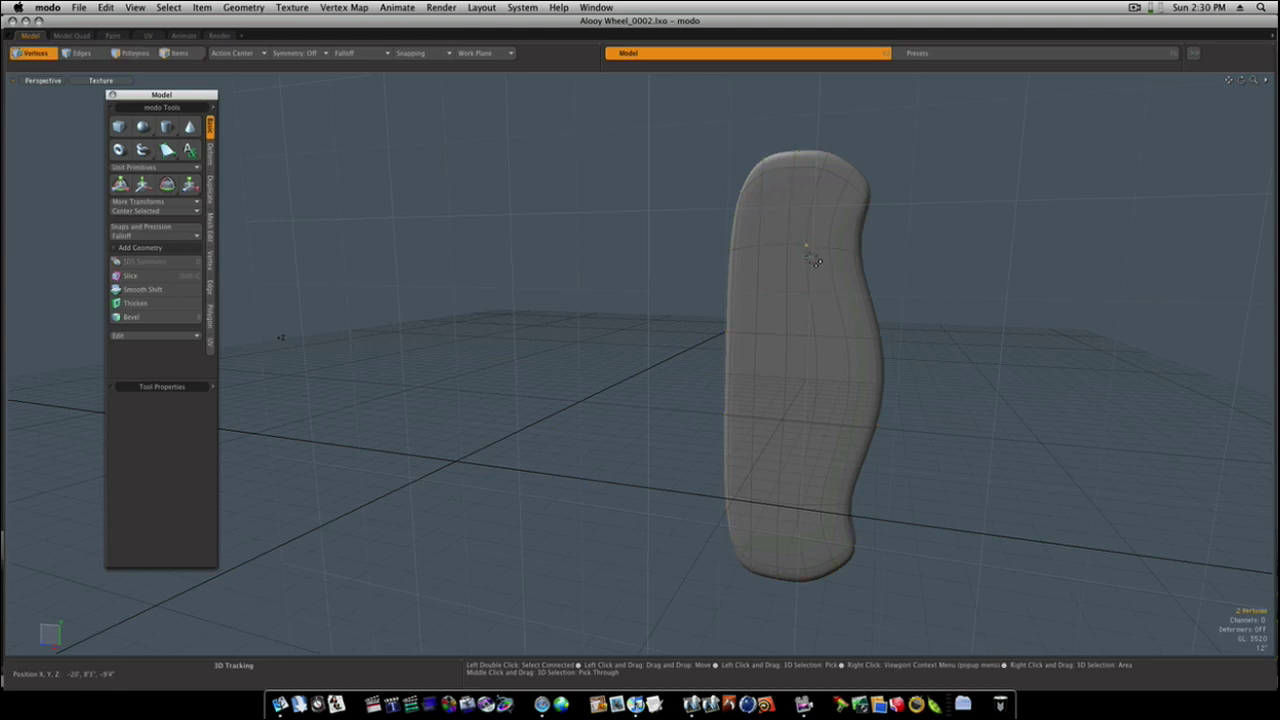
key("w")
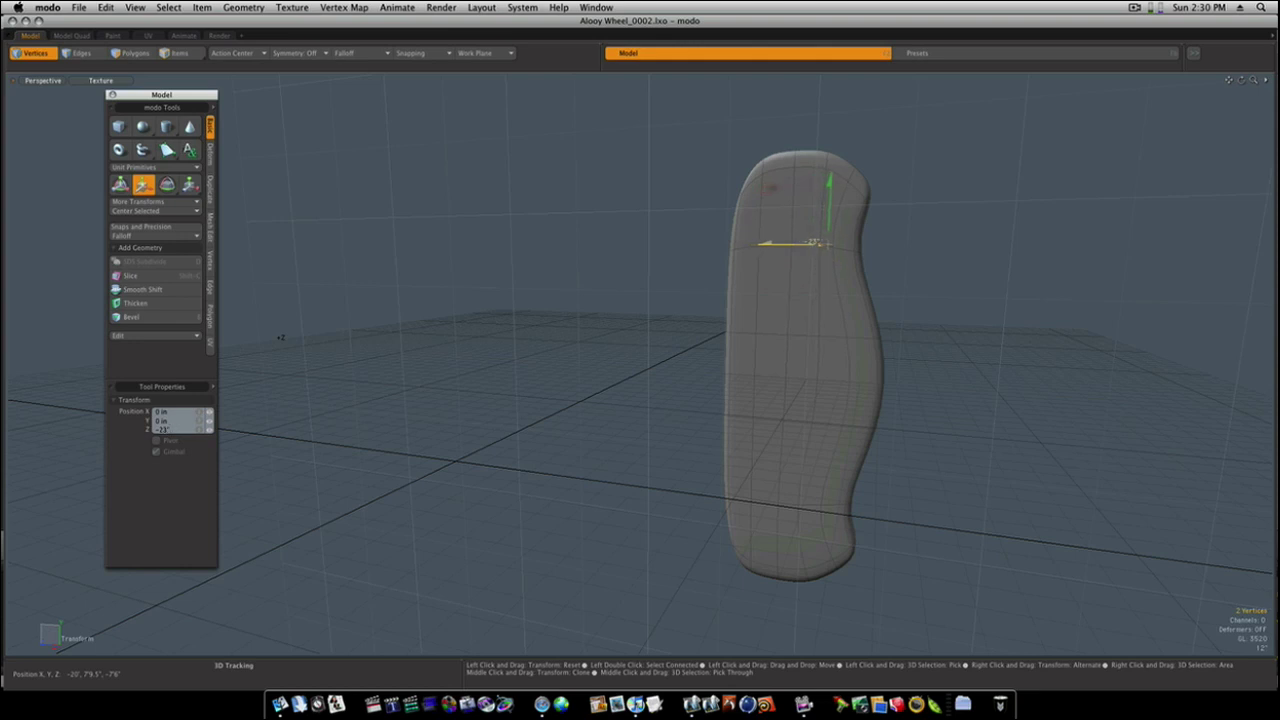
key("space")
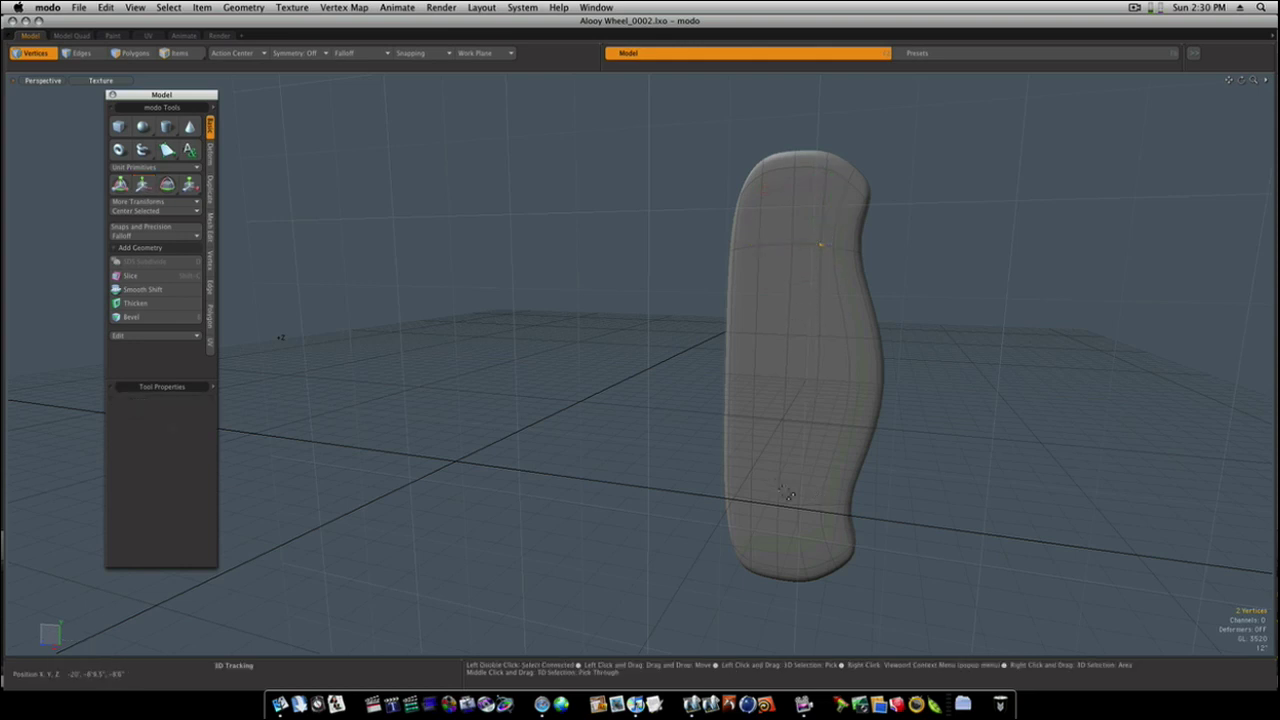
key("w")
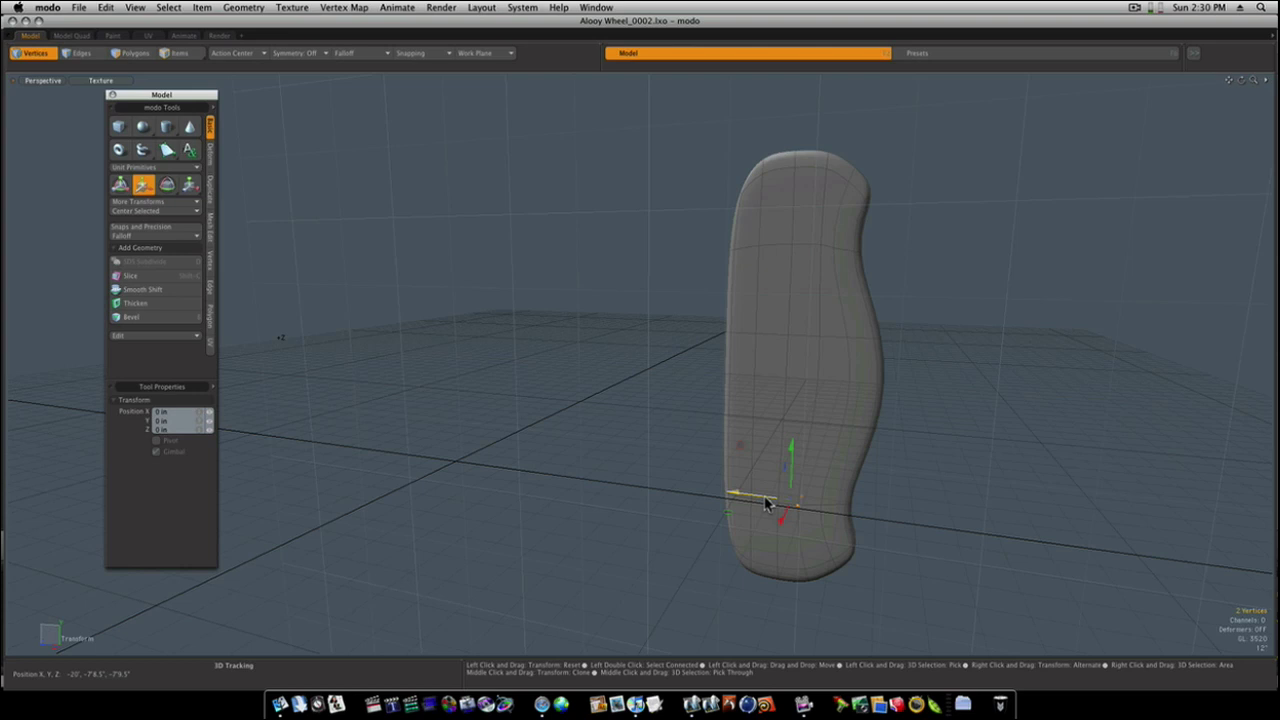
key("space")
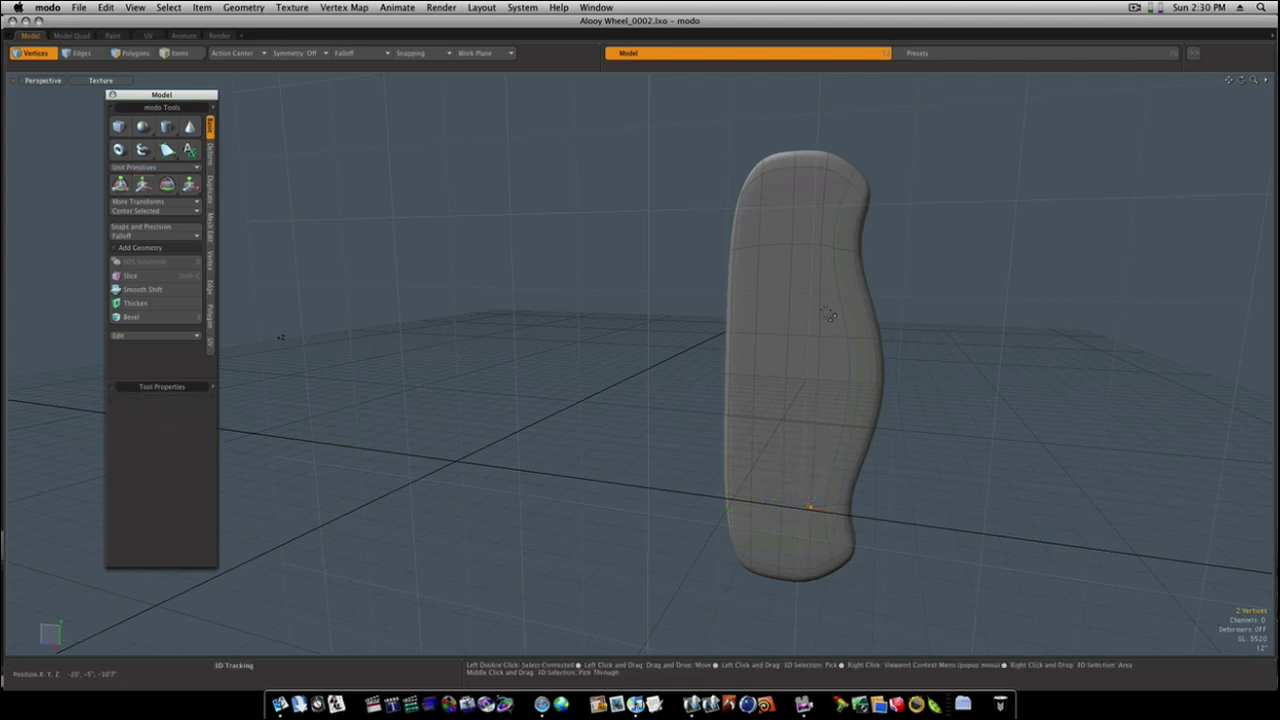
Select the two middle polygon columns on the block's broad face plus the bulging polygon between the notches.
key("space")
key("space")
left_click(816, 226)
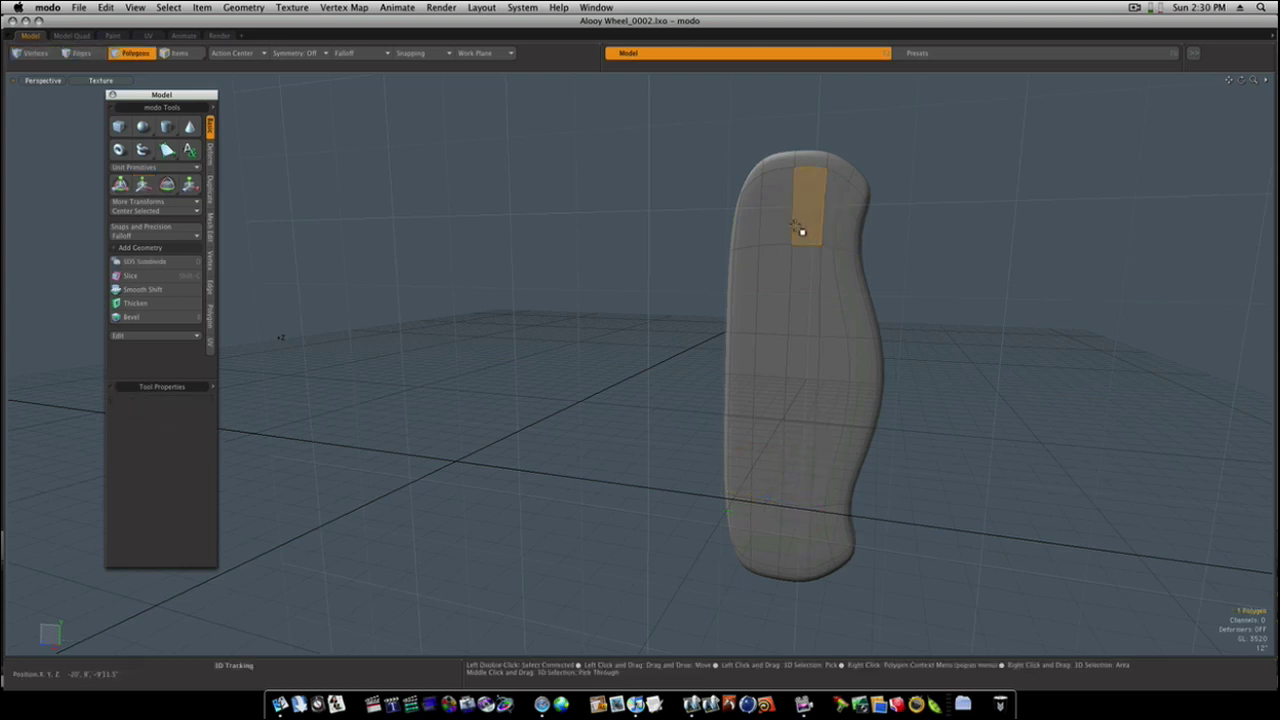
mouse_move(801, 231)
left_mouse_down()
mouse_move(788, 371)
mouse_move(832, 374)
mouse_move(784, 448)
mouse_move(791, 523)
left_mouse_up()
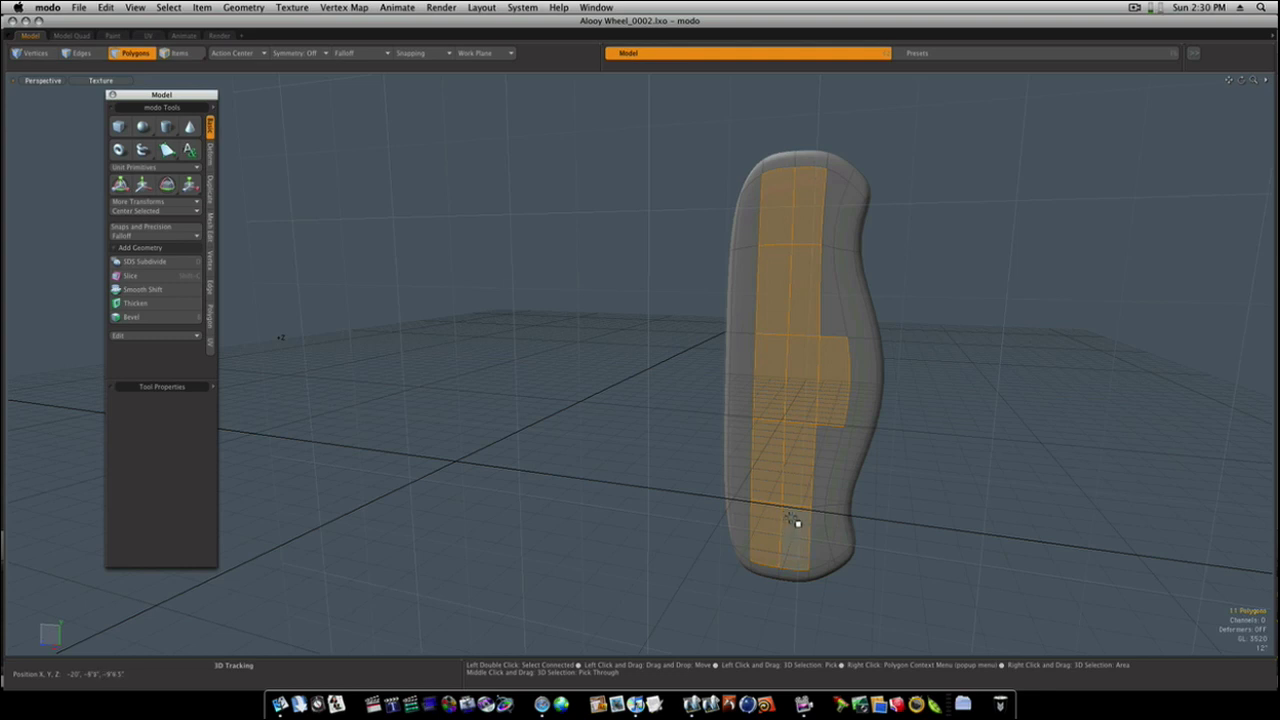
Try beveling the selected face polygons outward with shifts of about 15 and 14.5 inches, and undo the bevels.
key("b")
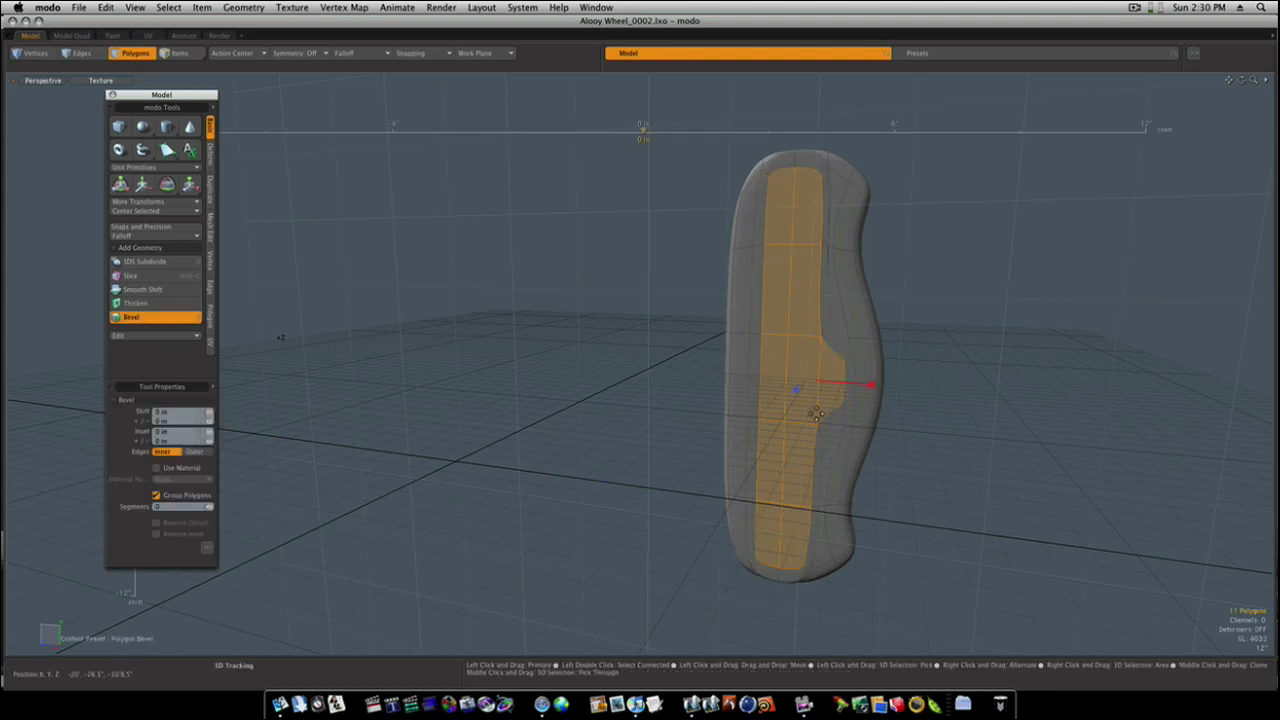
left_click_drag(843, 466, 918, 527, "alt")
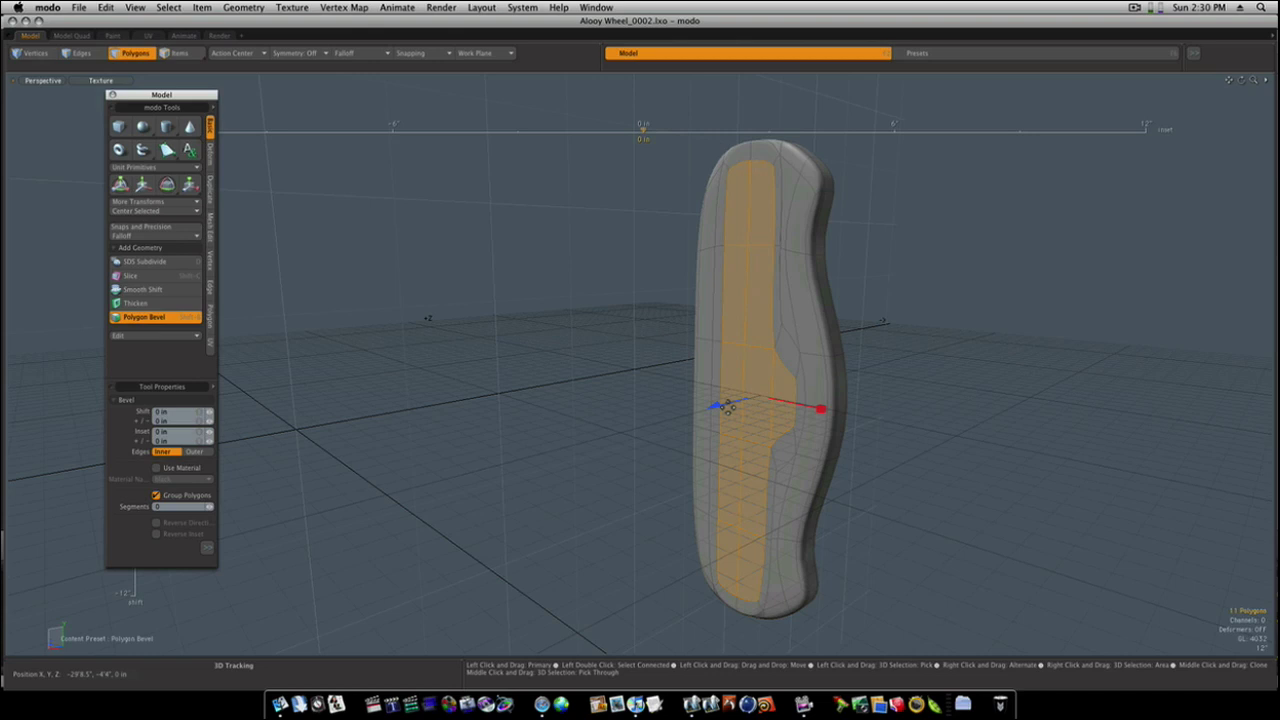
left_click_drag(714, 405, 695, 411)
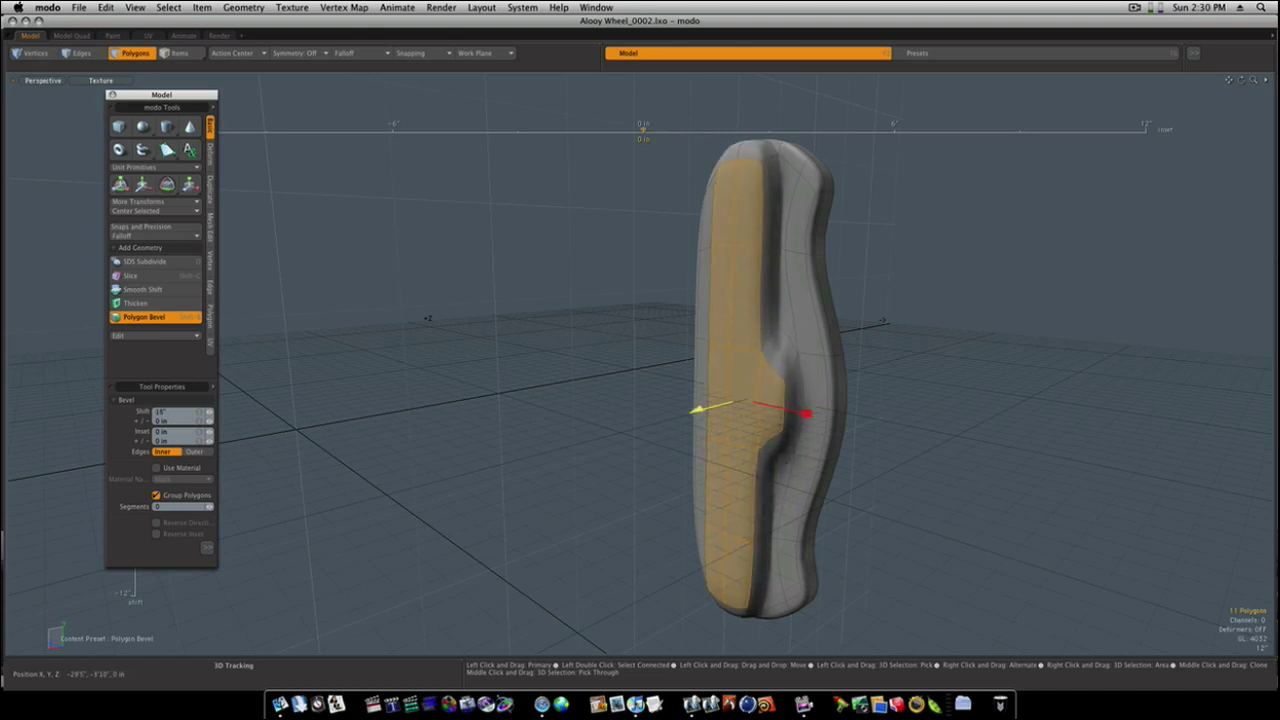
left_click(812, 409, "shift")
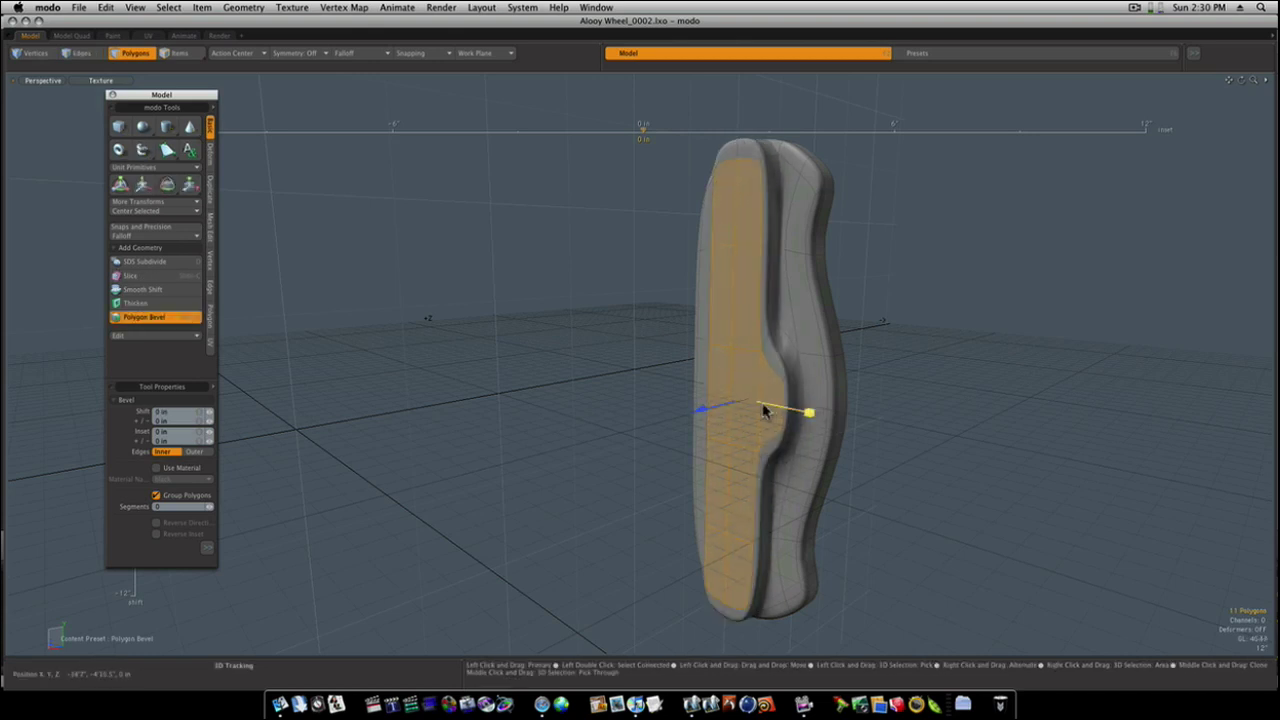
left_click_drag(698, 410, 683, 414)
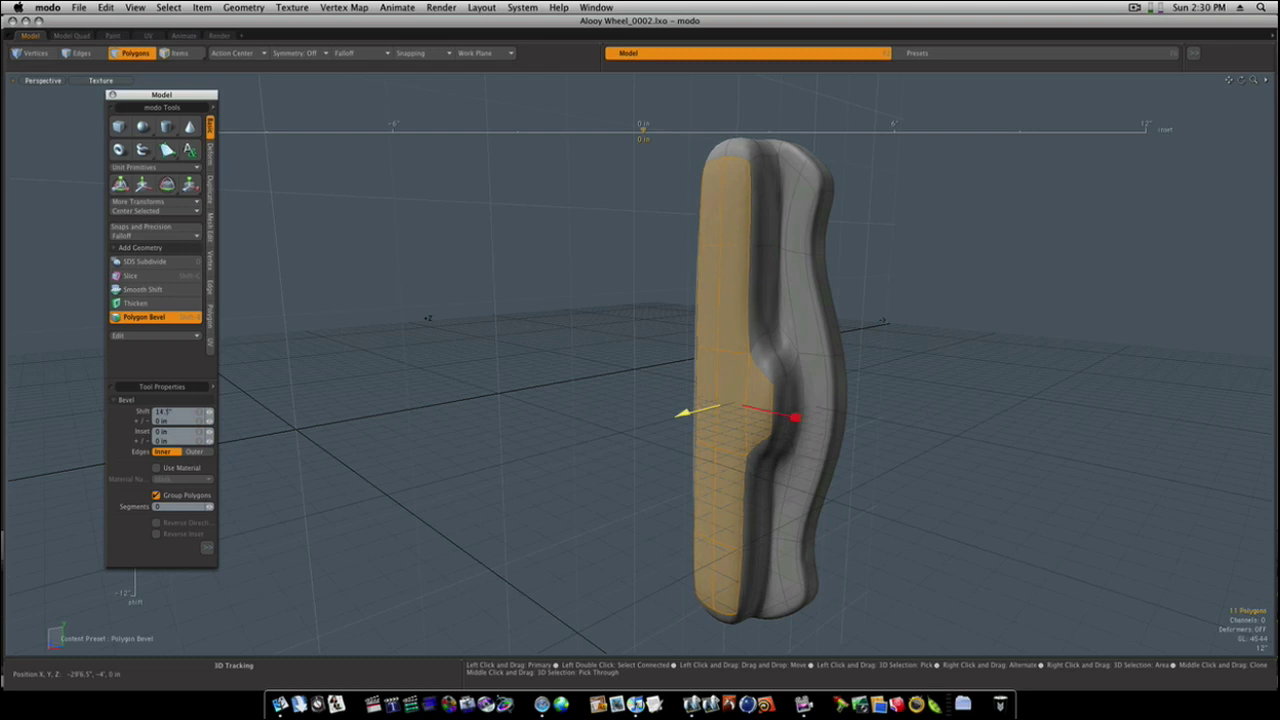
left_click(946, 407, "shift")
left_click_drag(945, 406, 964, 430, "alt")
key("space")
key("super+z")
key("super+z")
key("super+z")
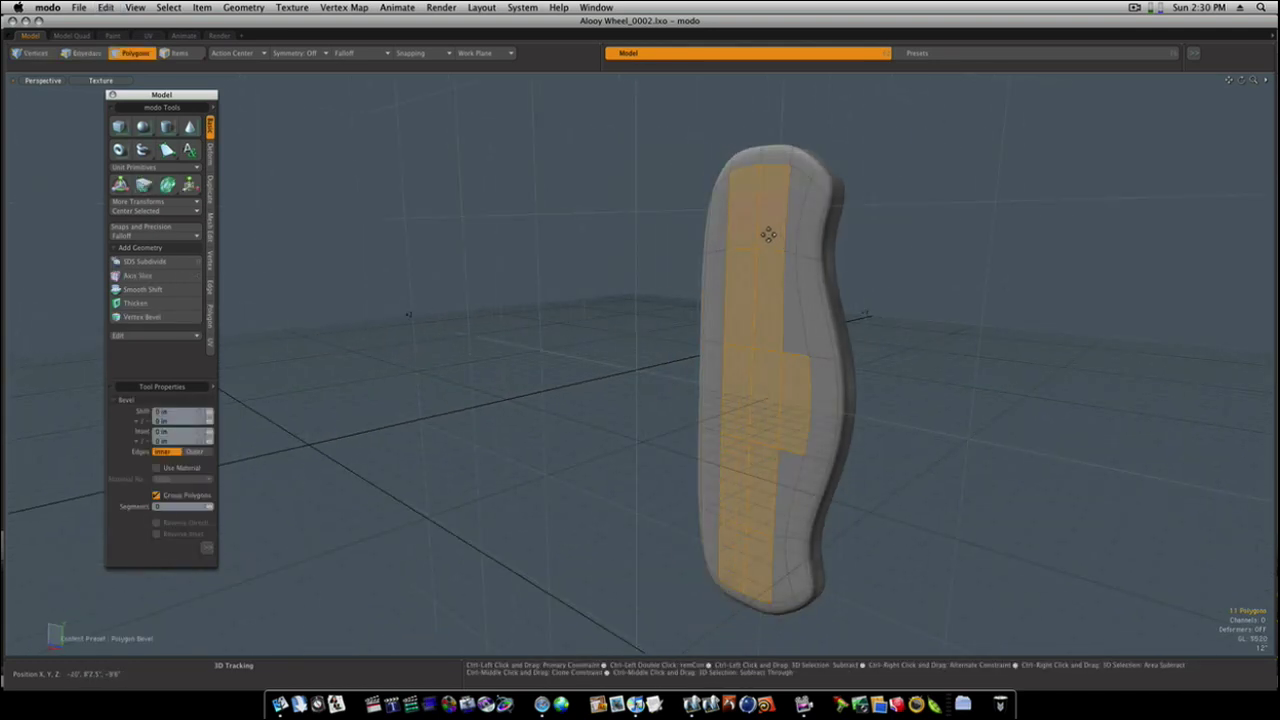
key("space")
Remove the upper and lower end polygons from the selection and bevel the remaining ones outward into a raised pad with a firm edge.
left_click_drag(763, 223, 751, 220, "ctrl")
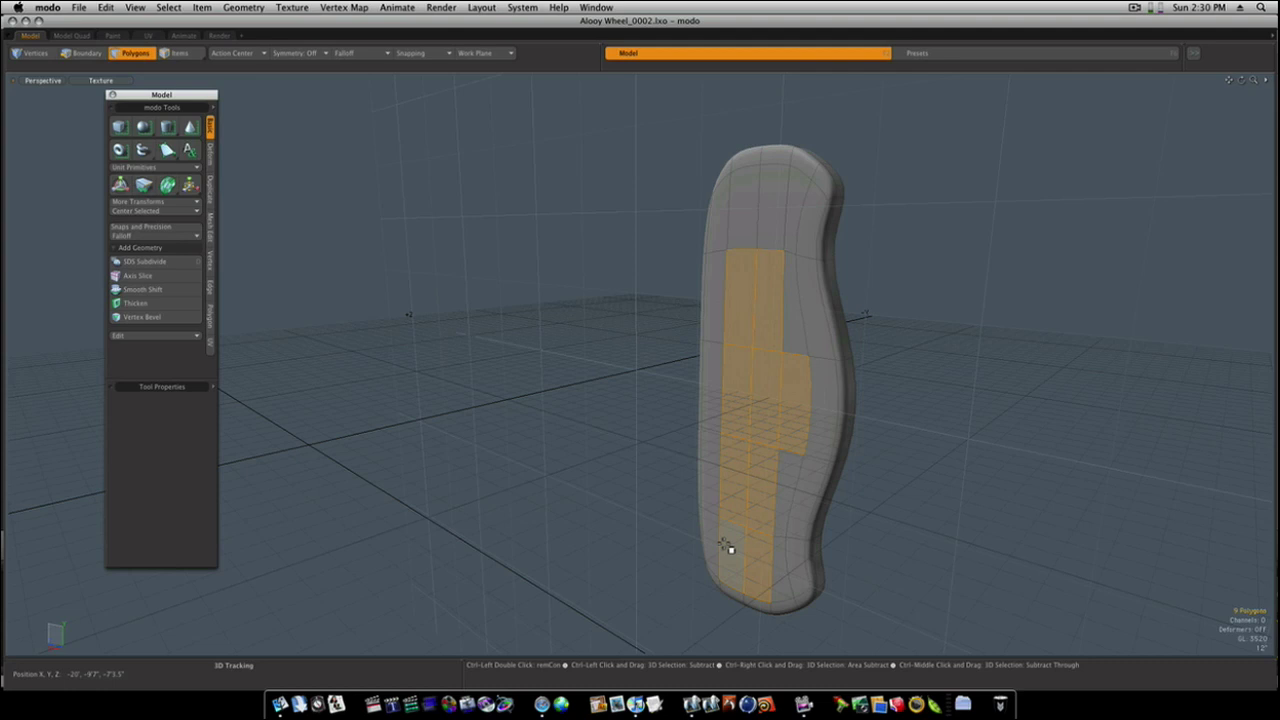
left_click_drag(731, 549, 755, 558, "ctrl")
key("b")
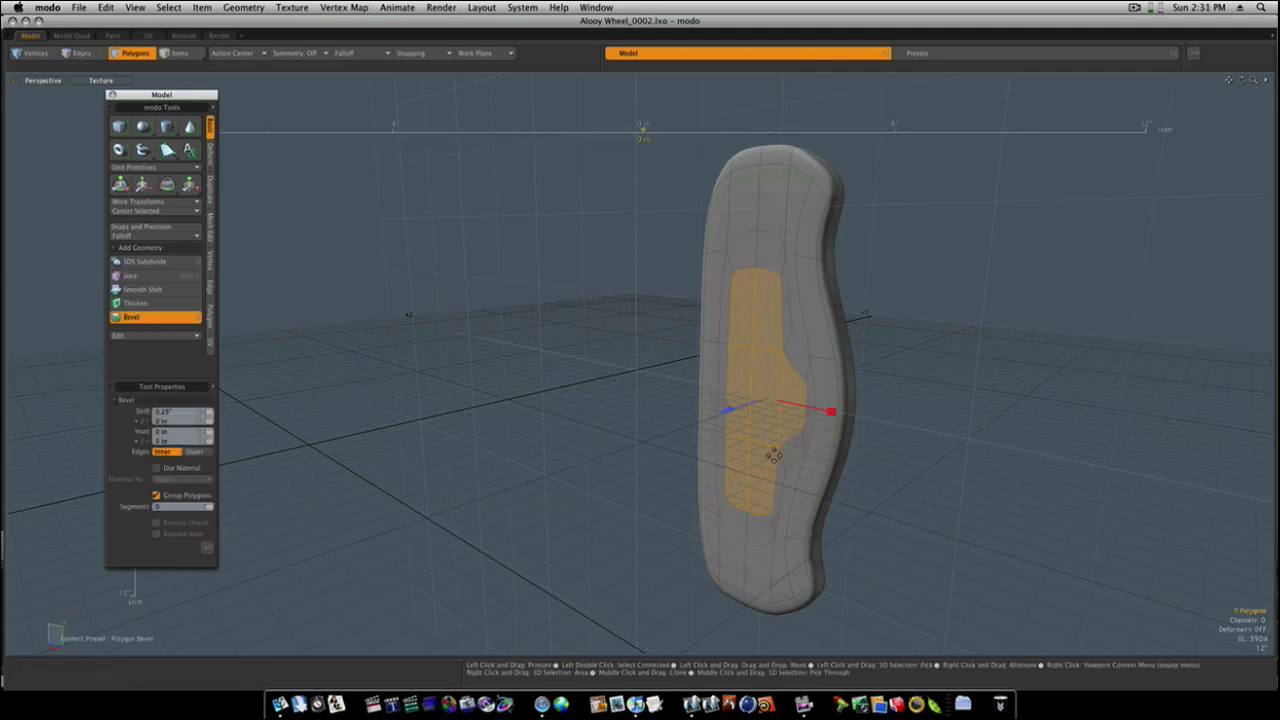
left_click_drag(745, 413, 701, 419)
left_click(855, 372, "shift")
left_click(873, 343, "shift")
left_click(794, 366, "shift")
left_click_drag(900, 424, 849, 401, "alt")
key("q")
left_click(884, 410)
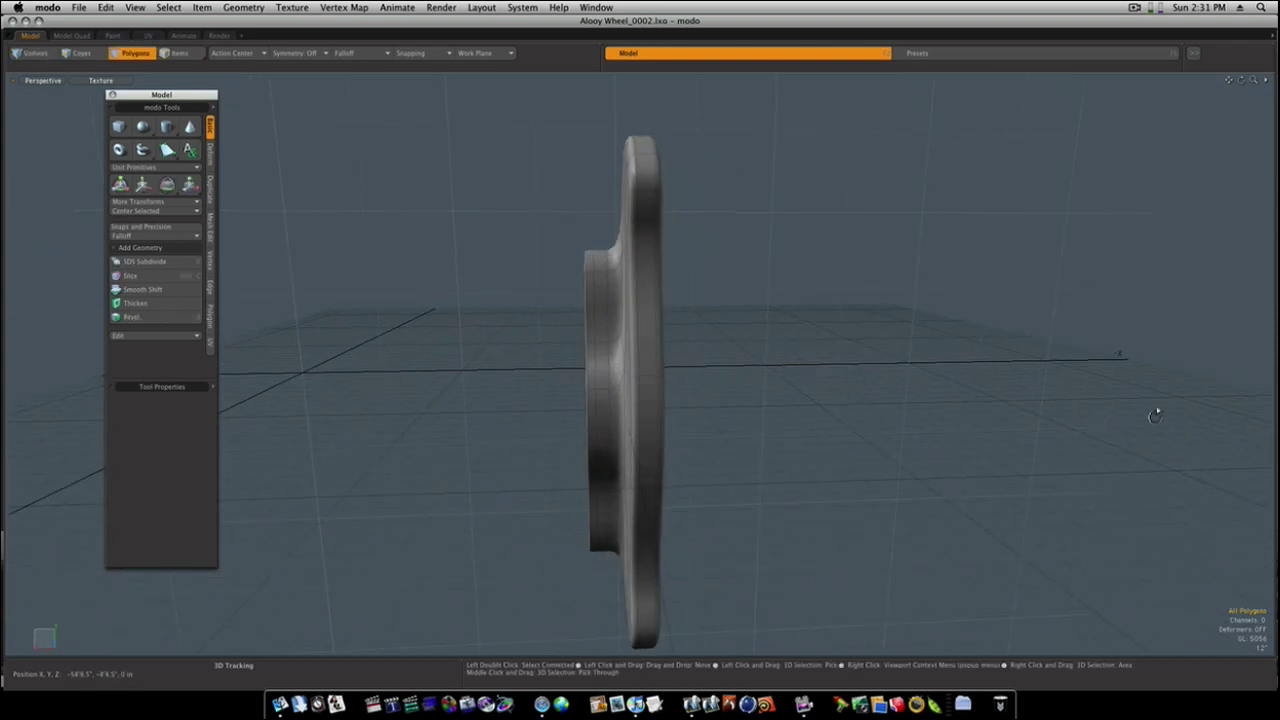
Add two symmetric loop slices around the raised pad's side wall, starting from two neighbouring wall polygons.
left_click_drag(929, 363, 929, 366, "alt")
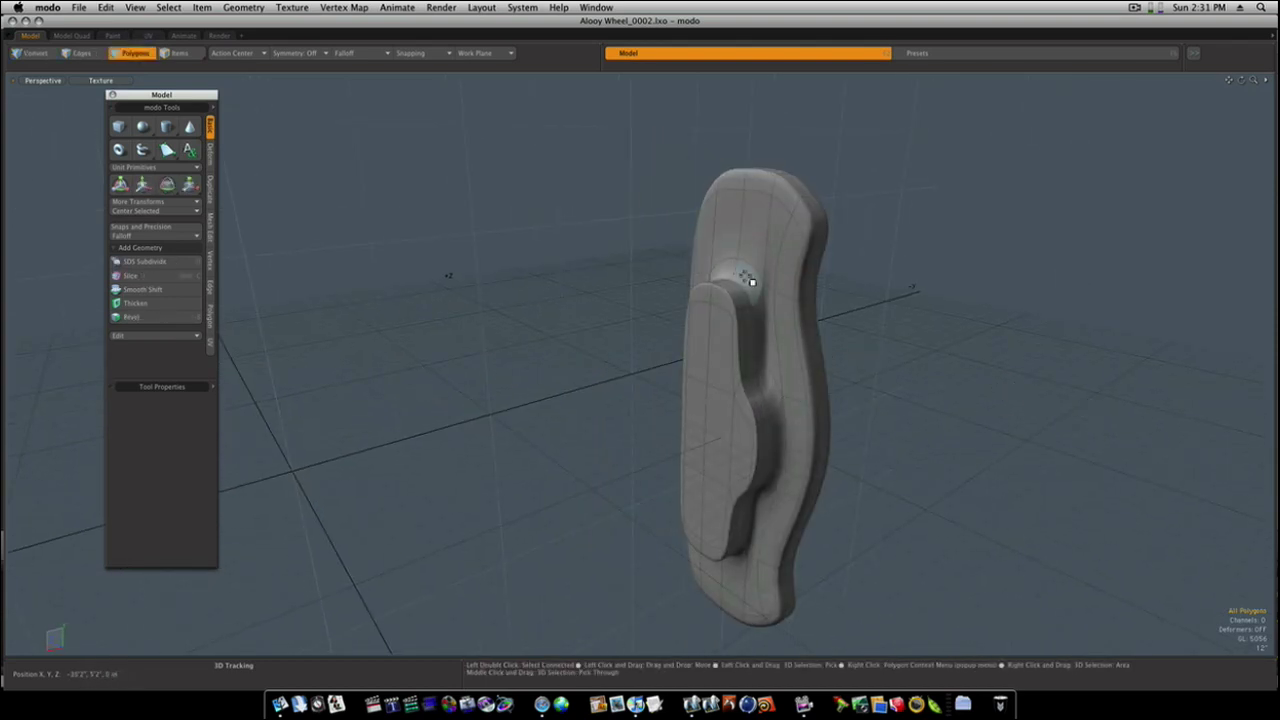
left_click_drag(755, 301, 763, 320)
key("alt+c")
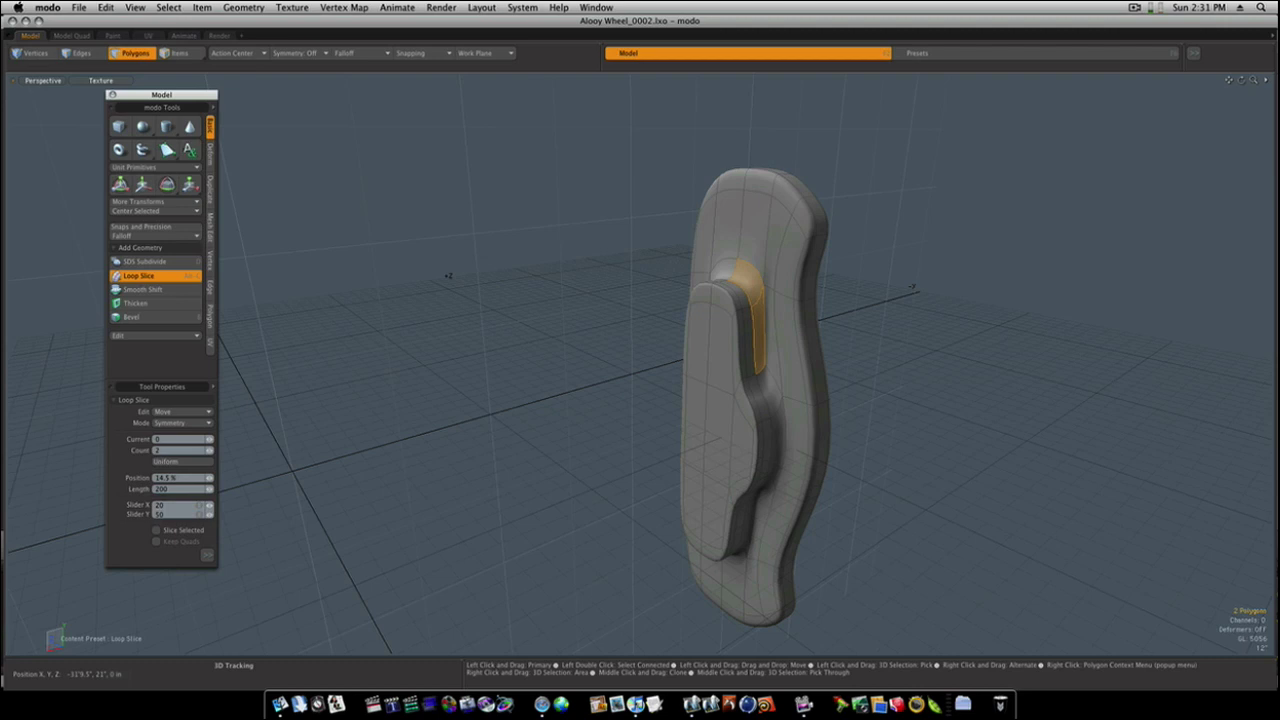
left_click(763, 320)
key("q")
left_click(919, 327)
Scale the whole caliper's thickness to about 48% in X.
left_click_drag(898, 325, 785, 346, "alt")
key("r")
left_click_drag(540, 444, 578, 439)
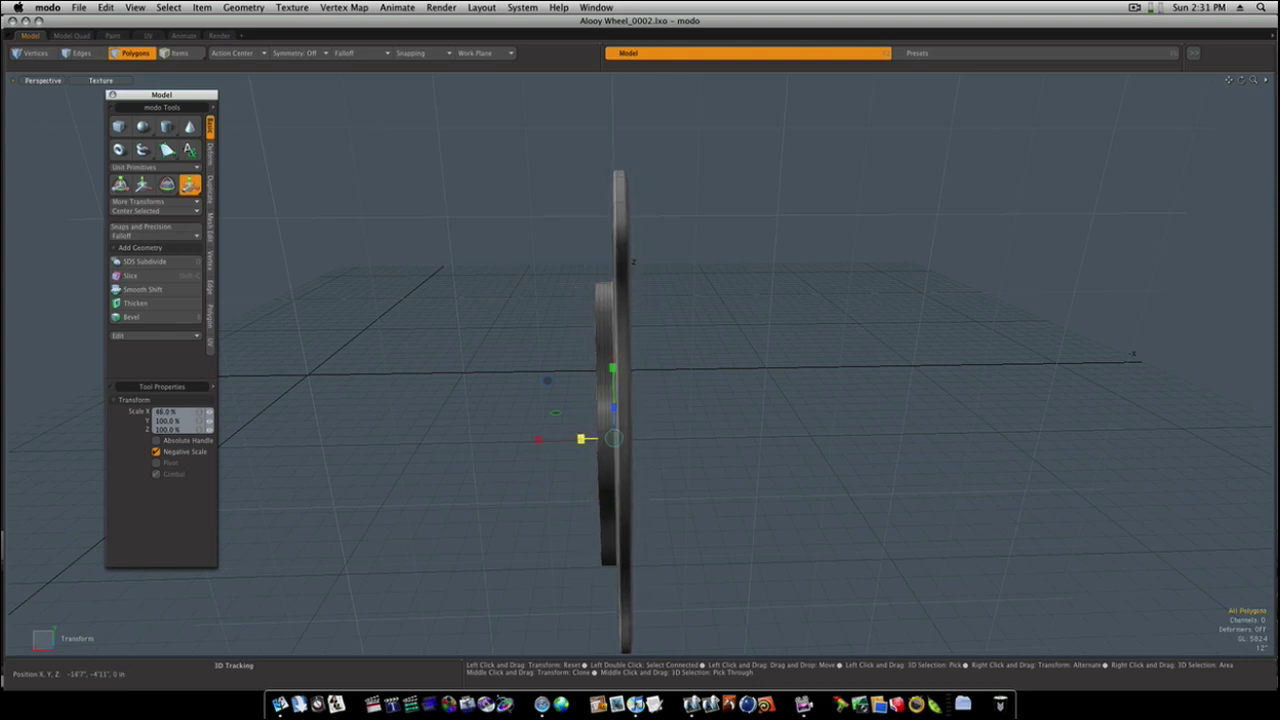
key("space")
Mirror the caliper across the X axis with the mirror centre at about -25 feet in X.
left_click_drag(654, 449, 450, 390, "alt")
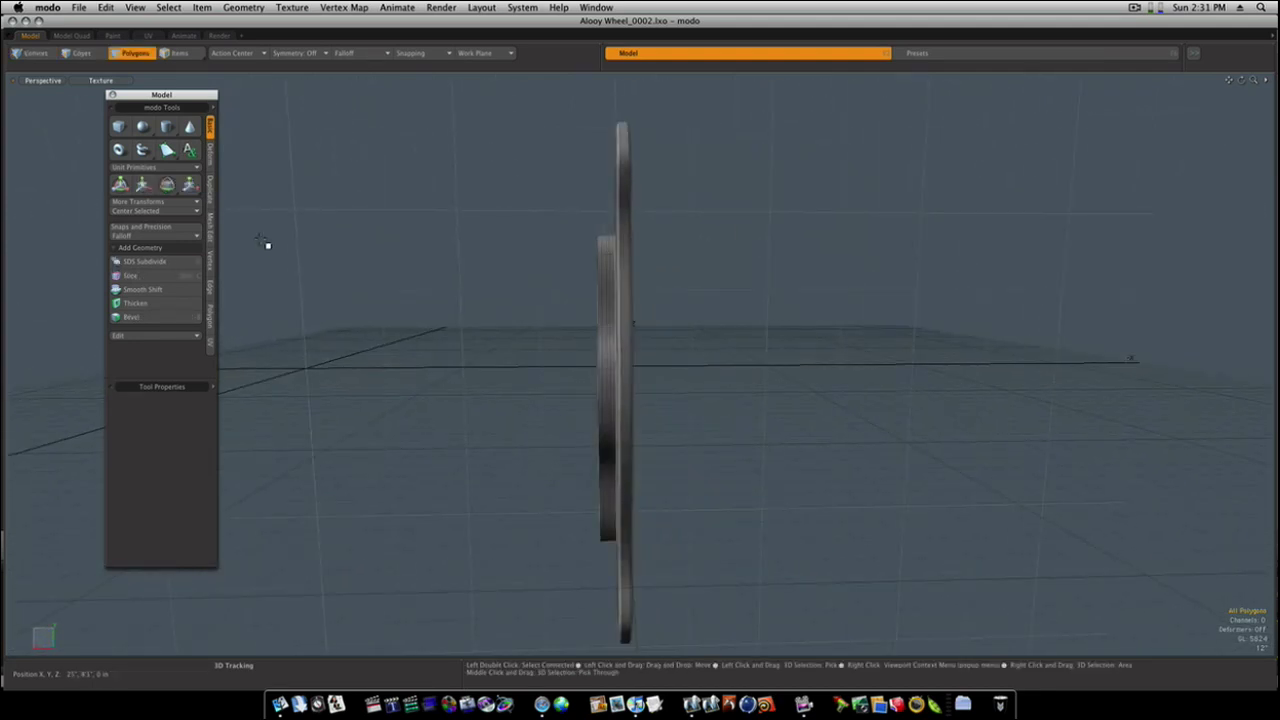
left_click(210, 188)
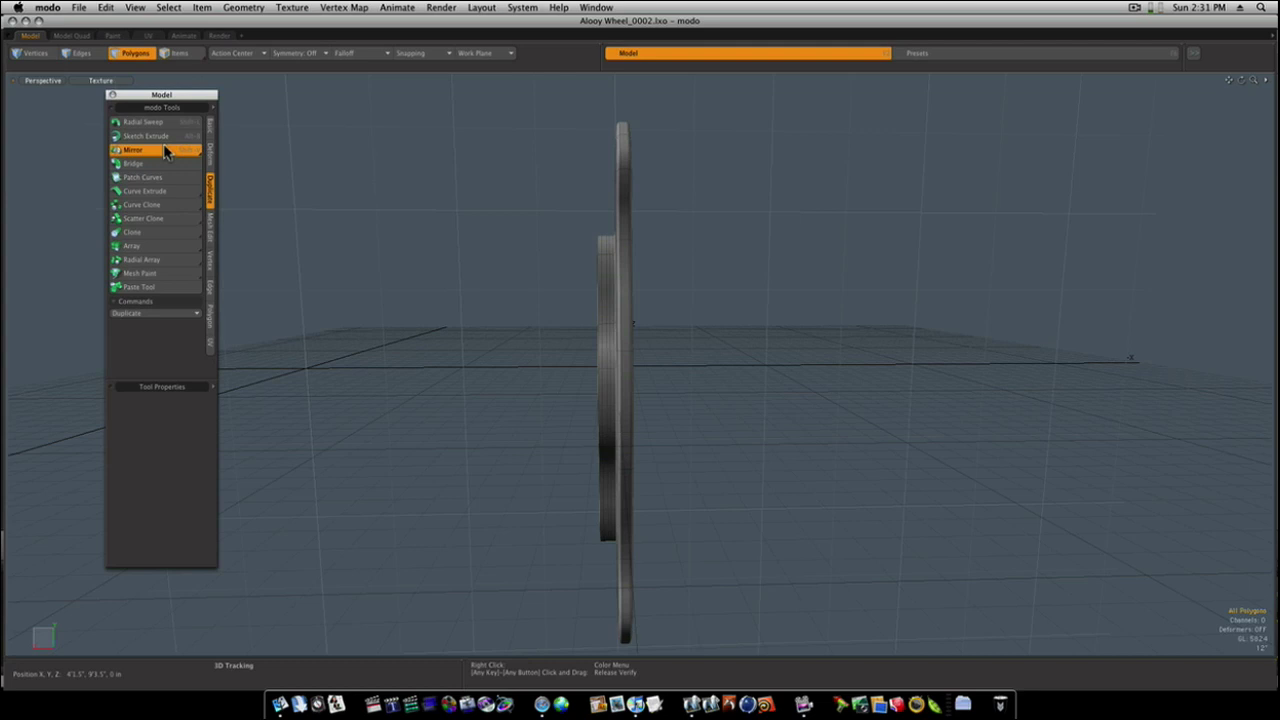
left_click(166, 150)
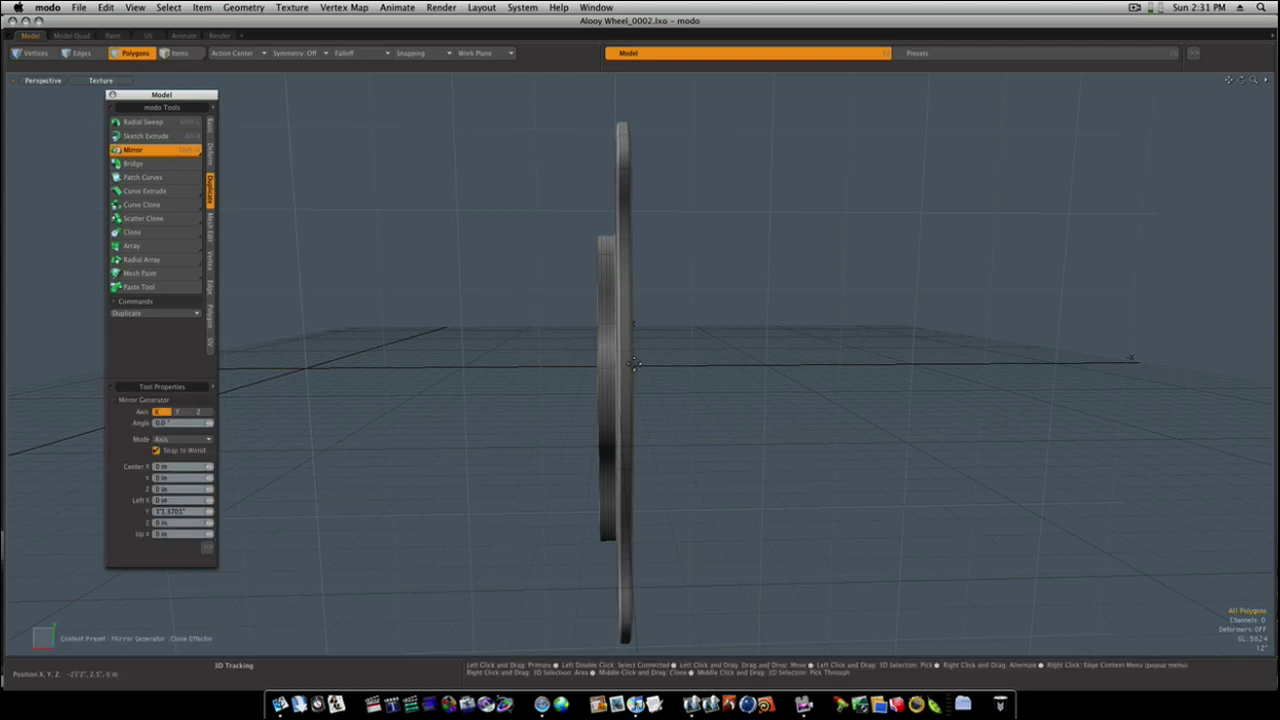
left_click(634, 365)
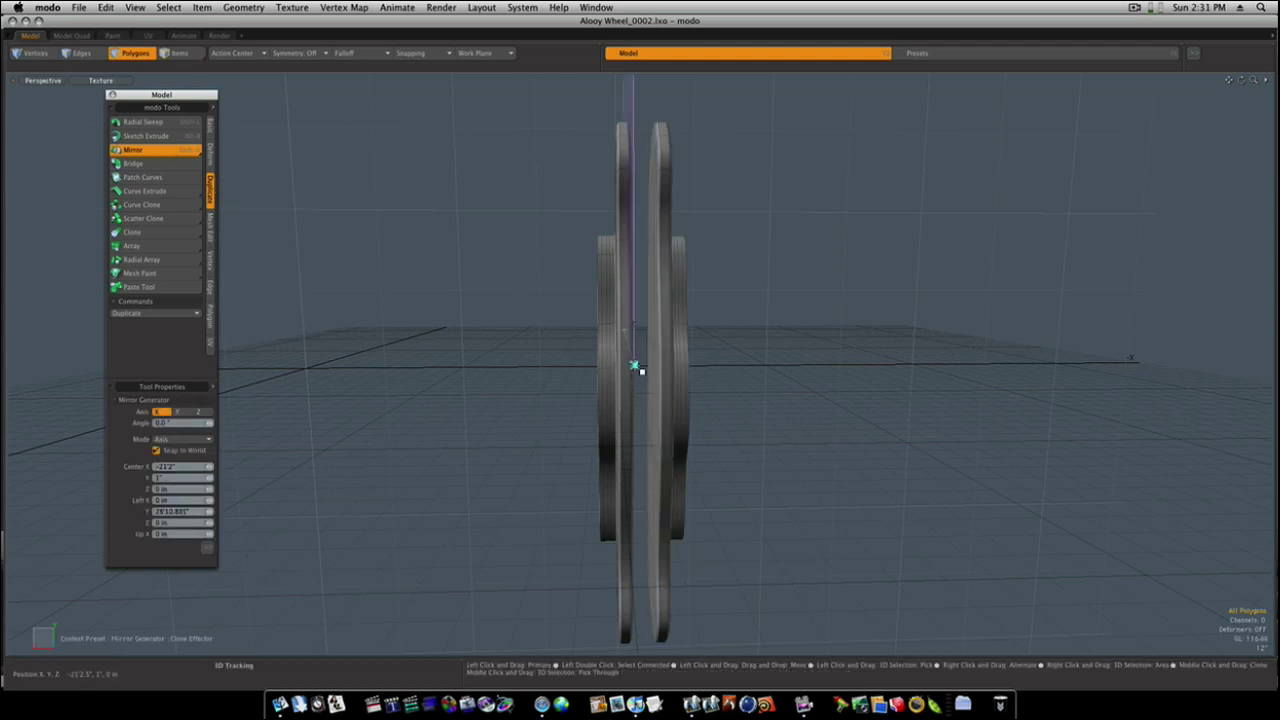
left_click_drag(641, 366, 700, 366)
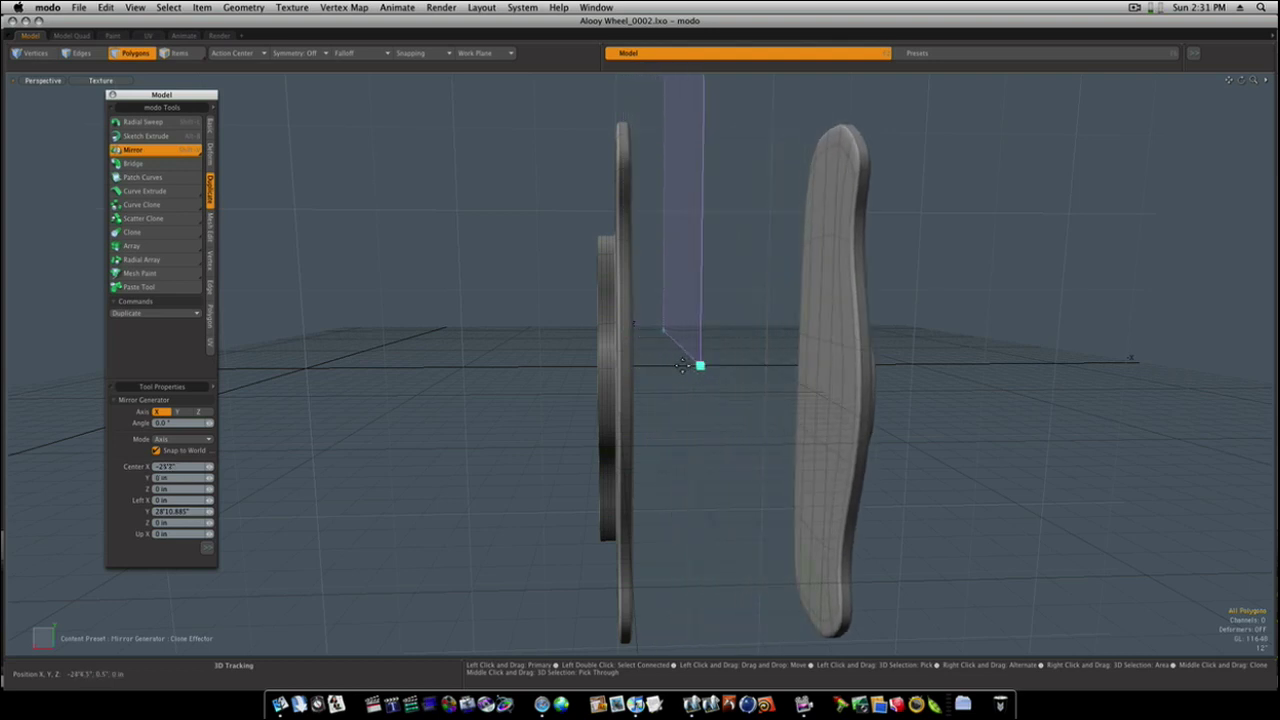
Unhide the complete wheel around the two calipers and finish the mirror.
key("u")
left_click_drag(678, 369, 428, 393, "ctrl+alt")
left_click_drag(537, 383, 522, 388, "alt")
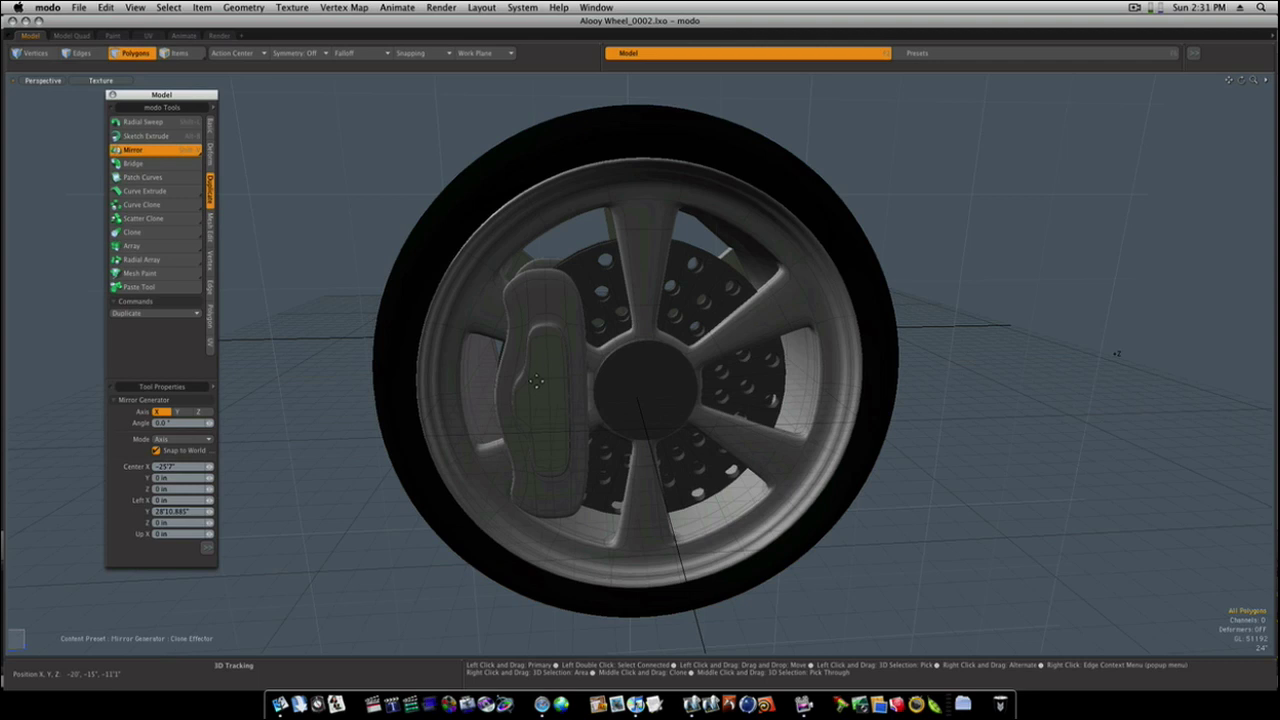
key("space")
Select both calipers in full and move them inward toward the wheel hub.
double_click(540, 386)
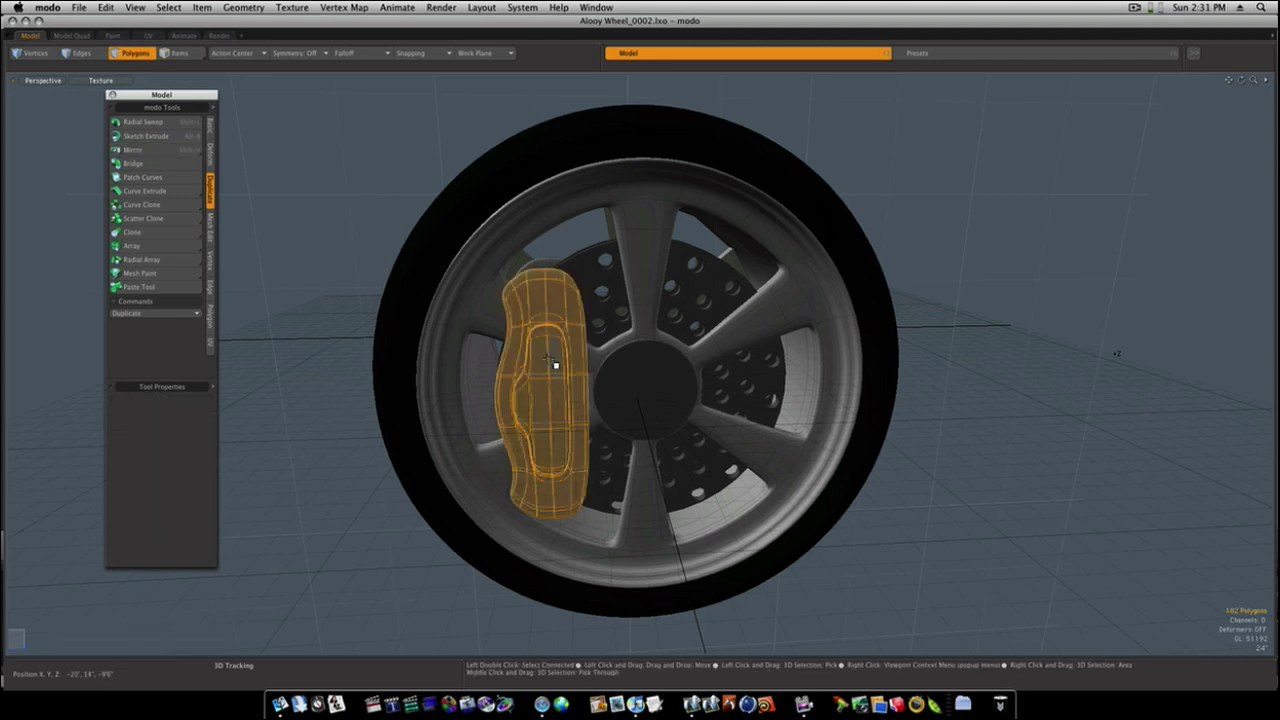
key("shift")
double_click(556, 272, "shift")
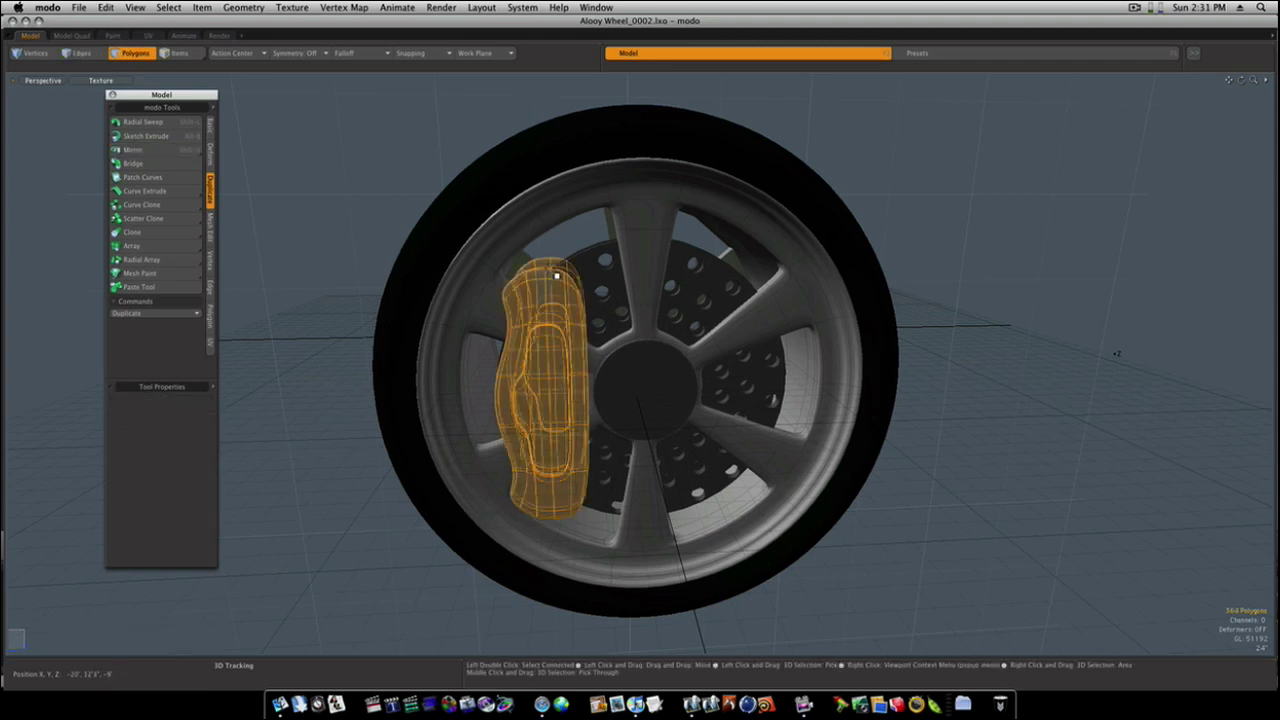
key("w")
left_click_drag(570, 390, 679, 406)
key("space")
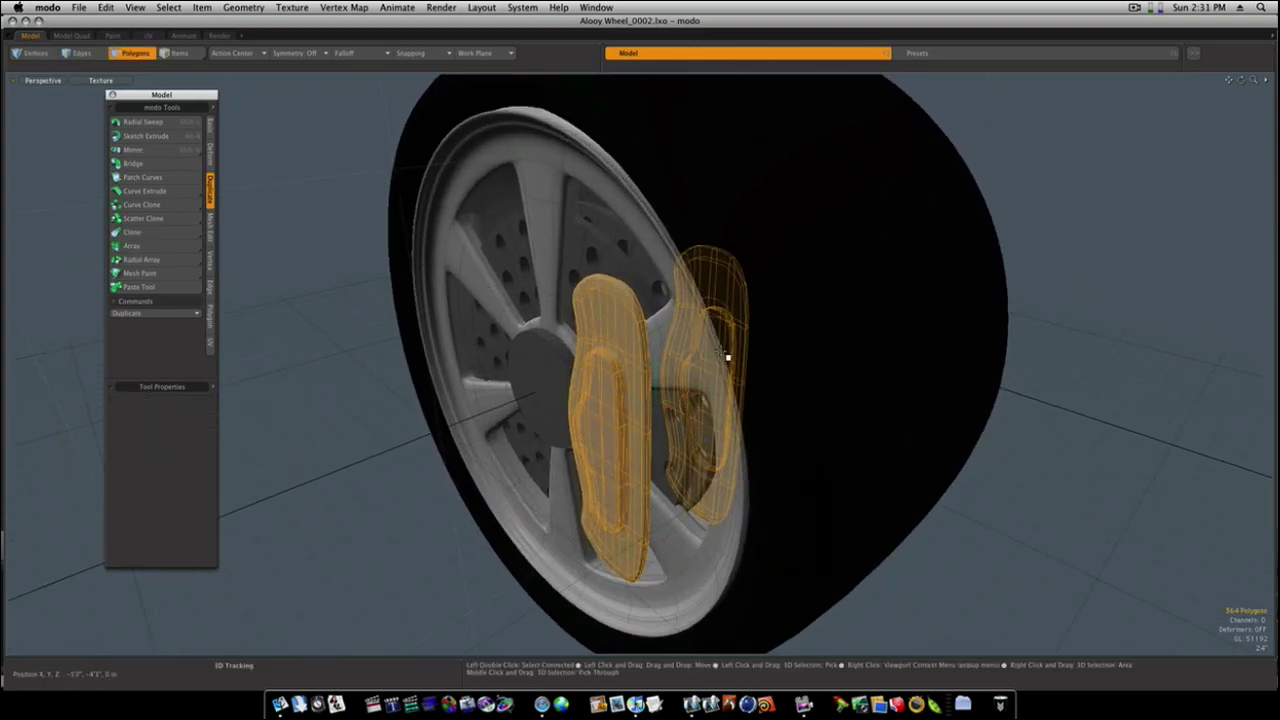
Hide the wheel rim and the tire surrounding the brake discs and calipers.
double_click(702, 358)
key("h")
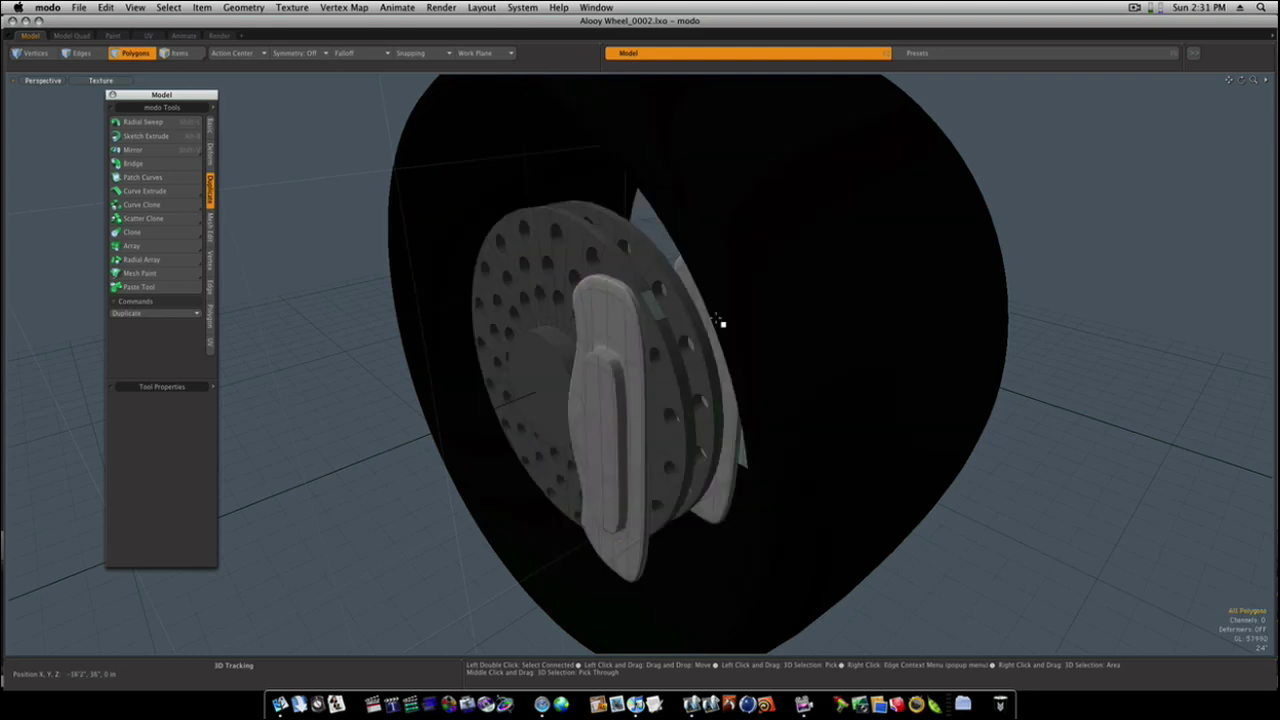
left_click(757, 320)
double_click(755, 320)
key("h")
left_click_drag(698, 380, 646, 383, "alt")
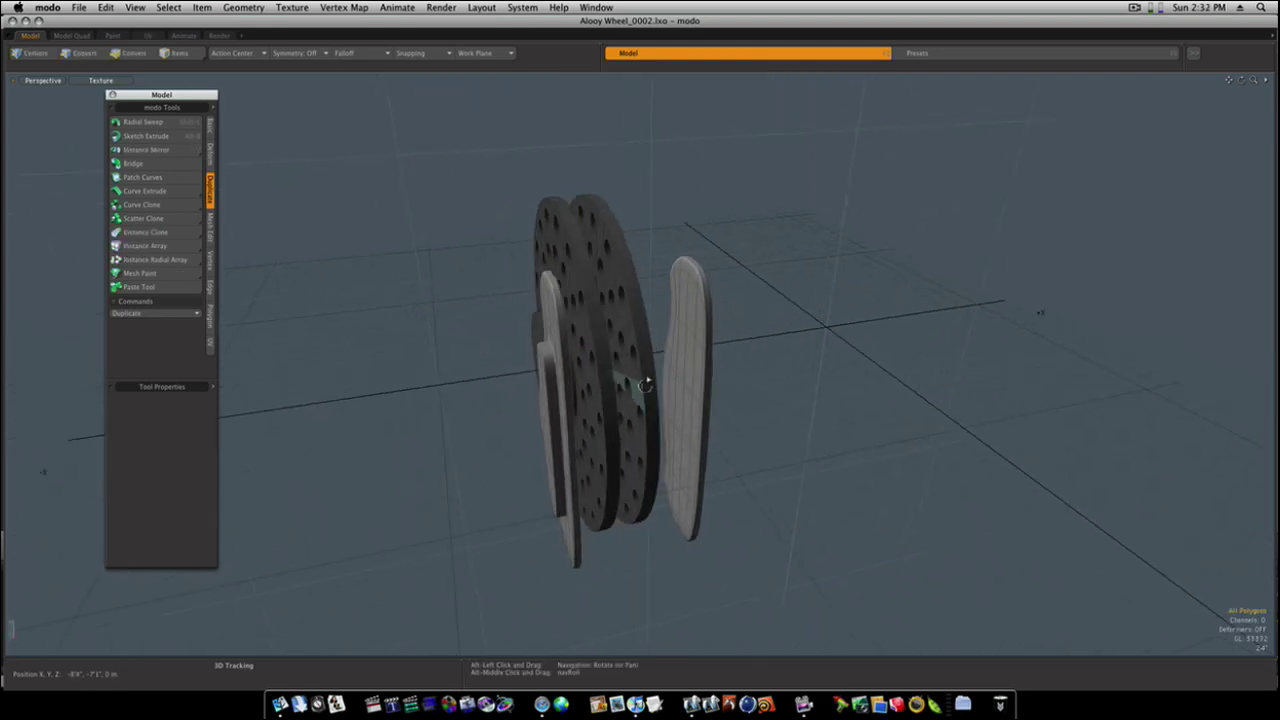
Select the calipers one after the other and adjust their spacing from the brake discs.
double_click(573, 381)
key("y")
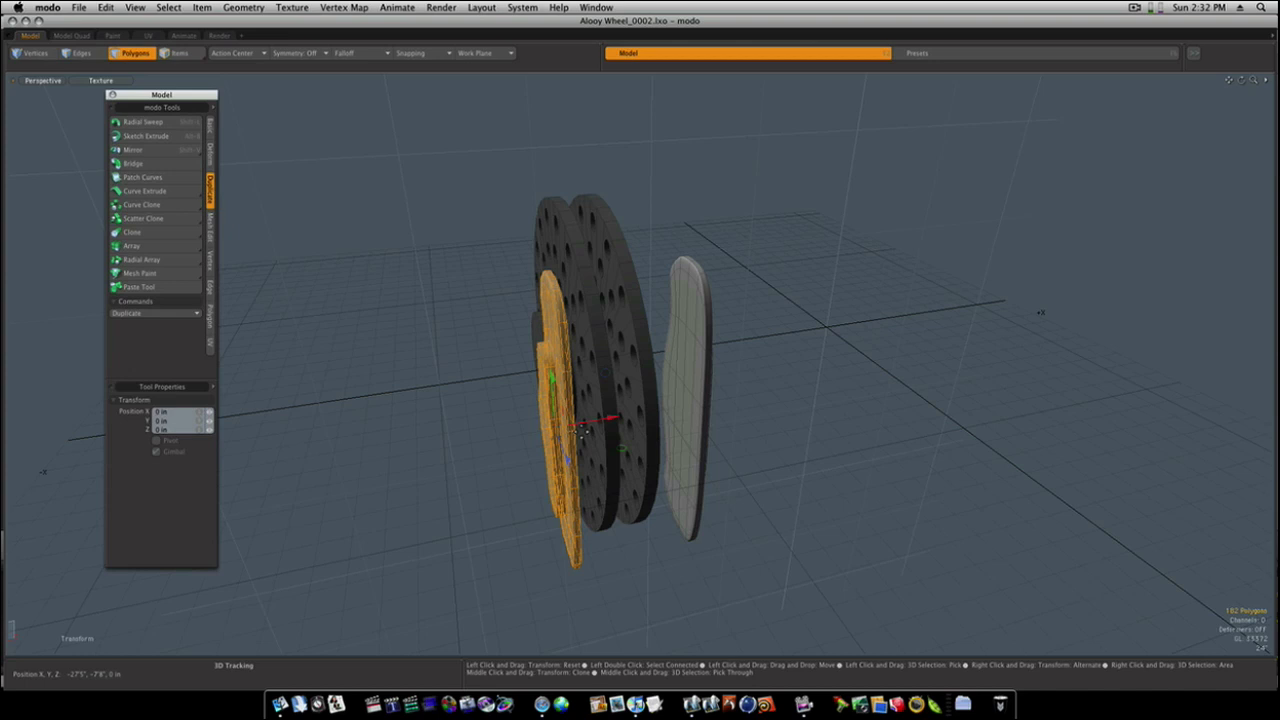
left_click_drag(585, 430, 545, 412)
key("3")
double_click(664, 415)
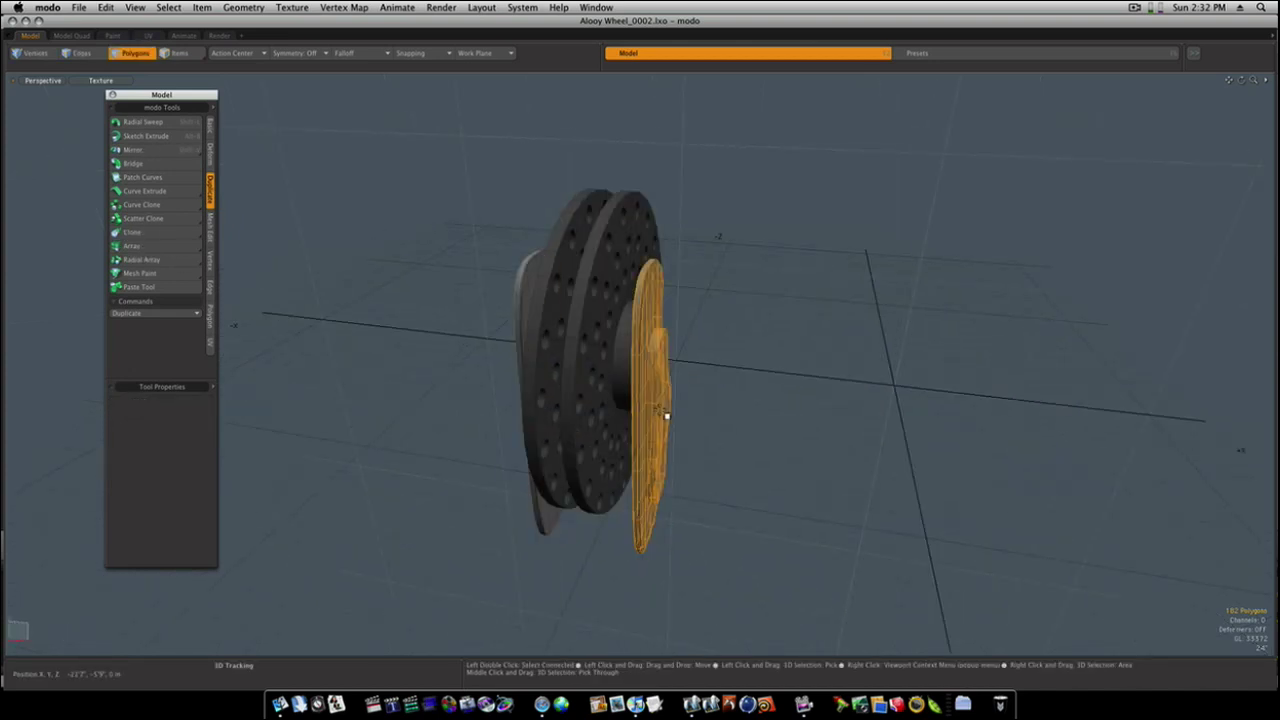
left_click_drag(676, 421, 674, 358)
key("space")
Select both calipers in full and adjust their position and scale against the brake discs.
left_click(702, 461)
left_click_drag(680, 460, 834, 263, "alt")
double_click(709, 383)
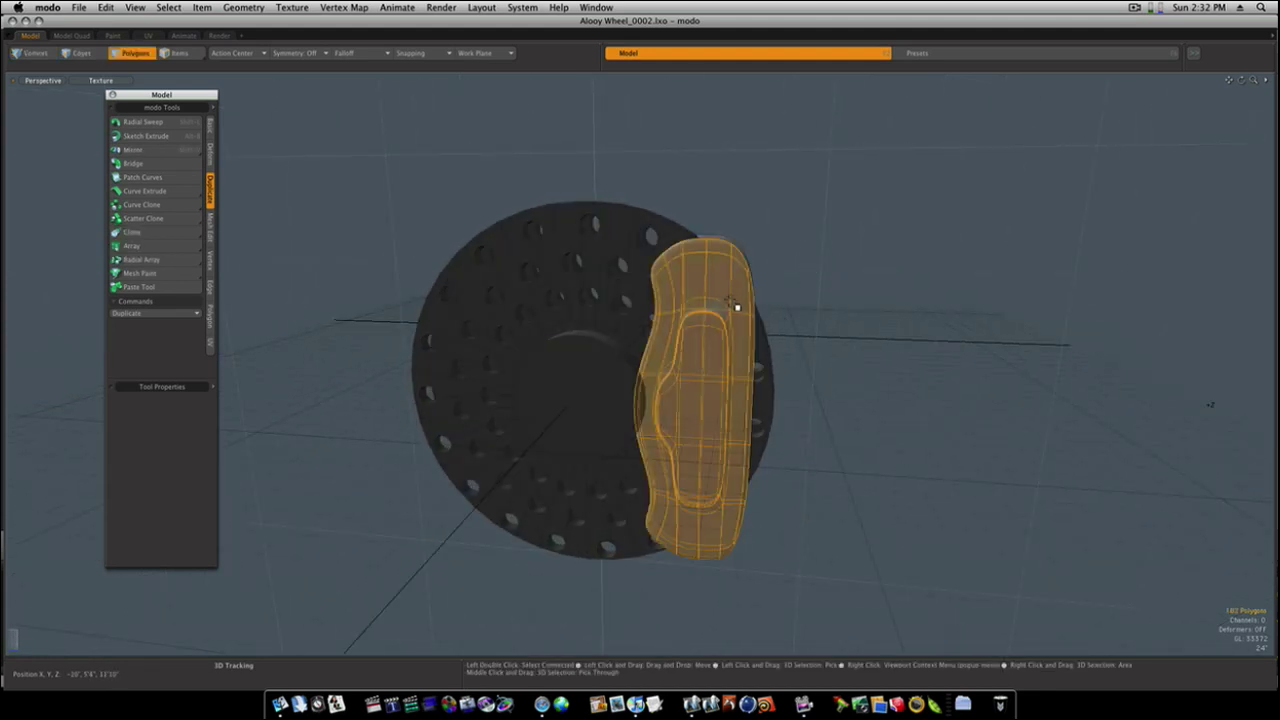
left_click_drag(734, 307, 709, 313, "alt")
double_click(709, 311, "shift")
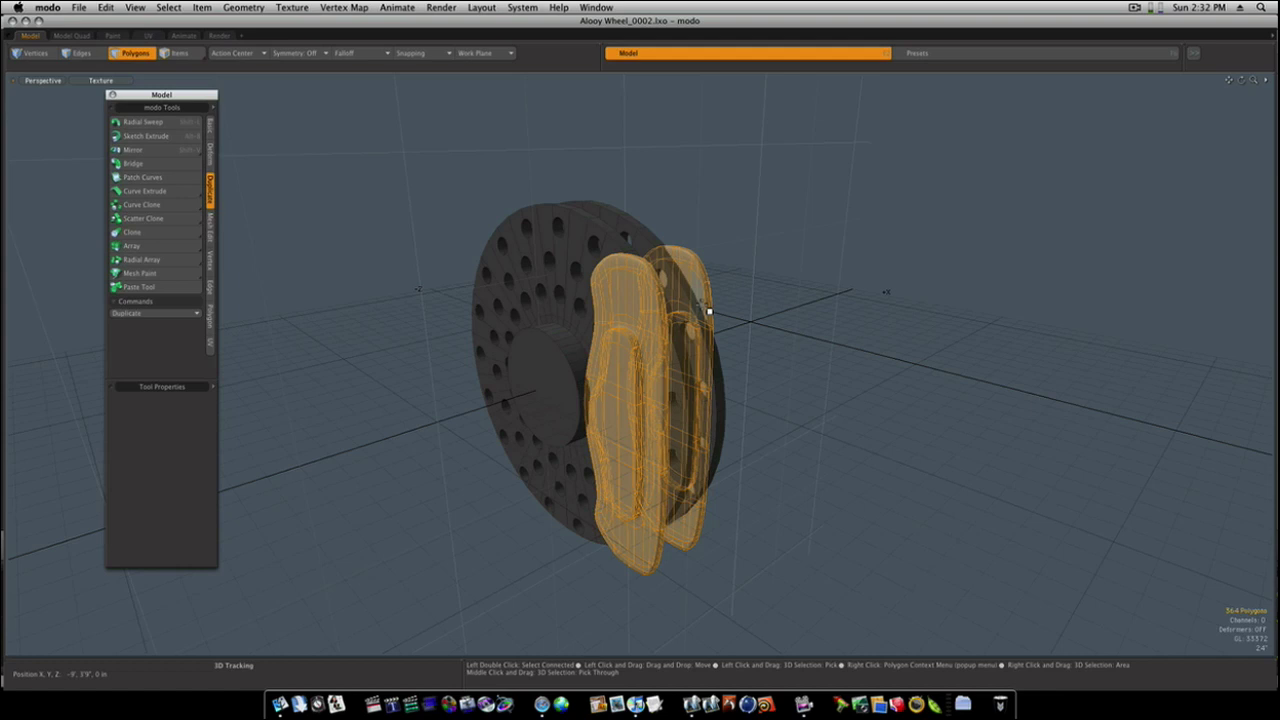
key("w")
left_click_drag(608, 437, 797, 380, "alt")
key("r")
key("space")
left_click(821, 387)
Draw a 42-sided cylinder along the X axis with a radius of about 7" at the caliper's upper end, in the right view.
left_click(211, 130)
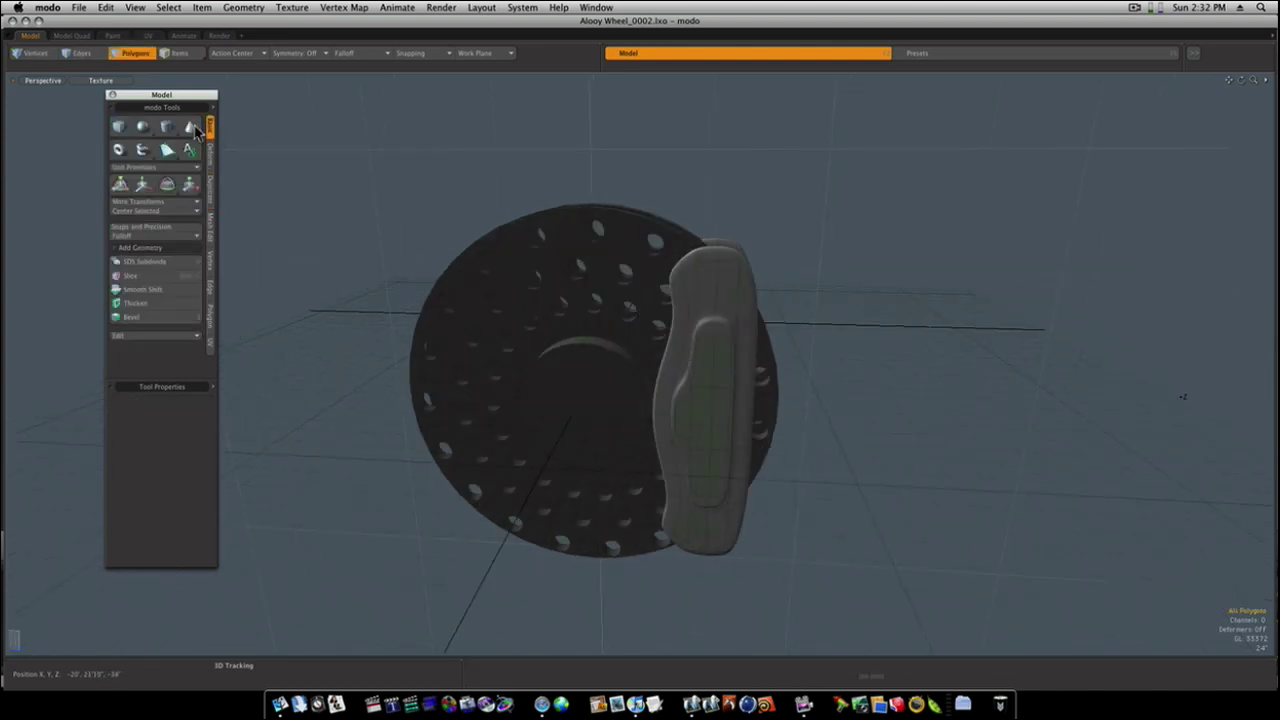
left_click(166, 127)
key("ctrl+space")
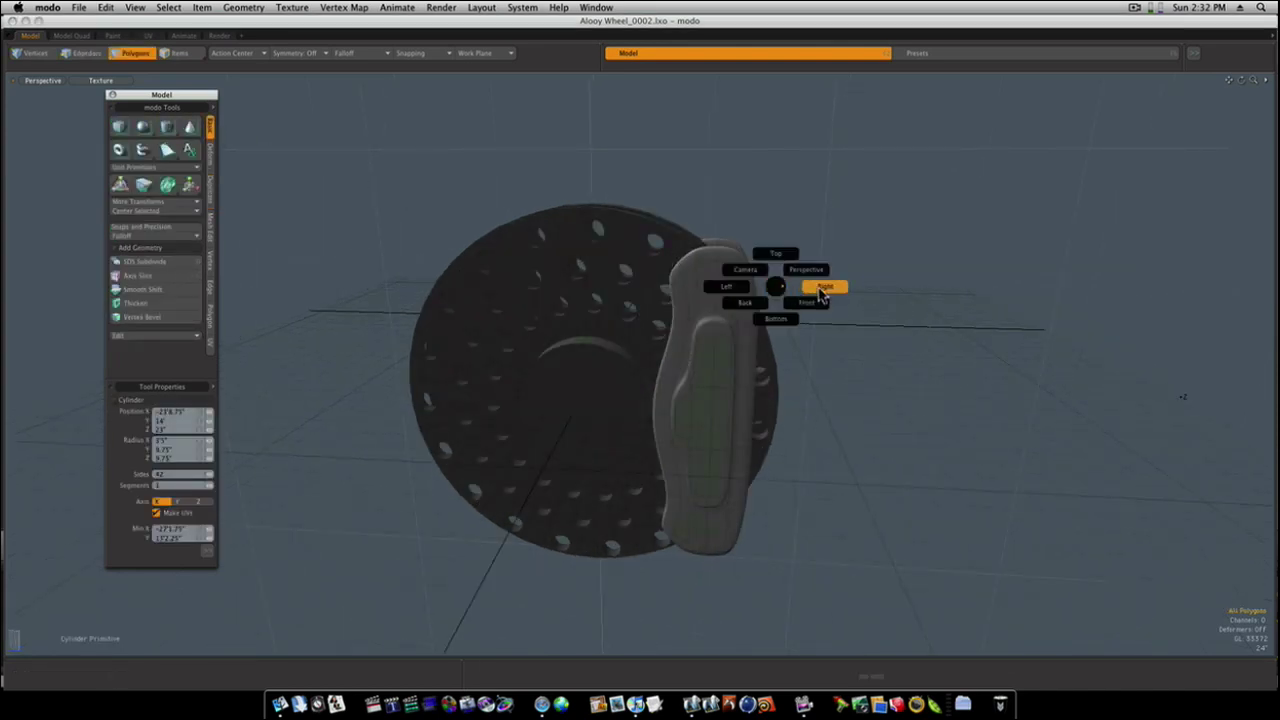
left_click(834, 286)
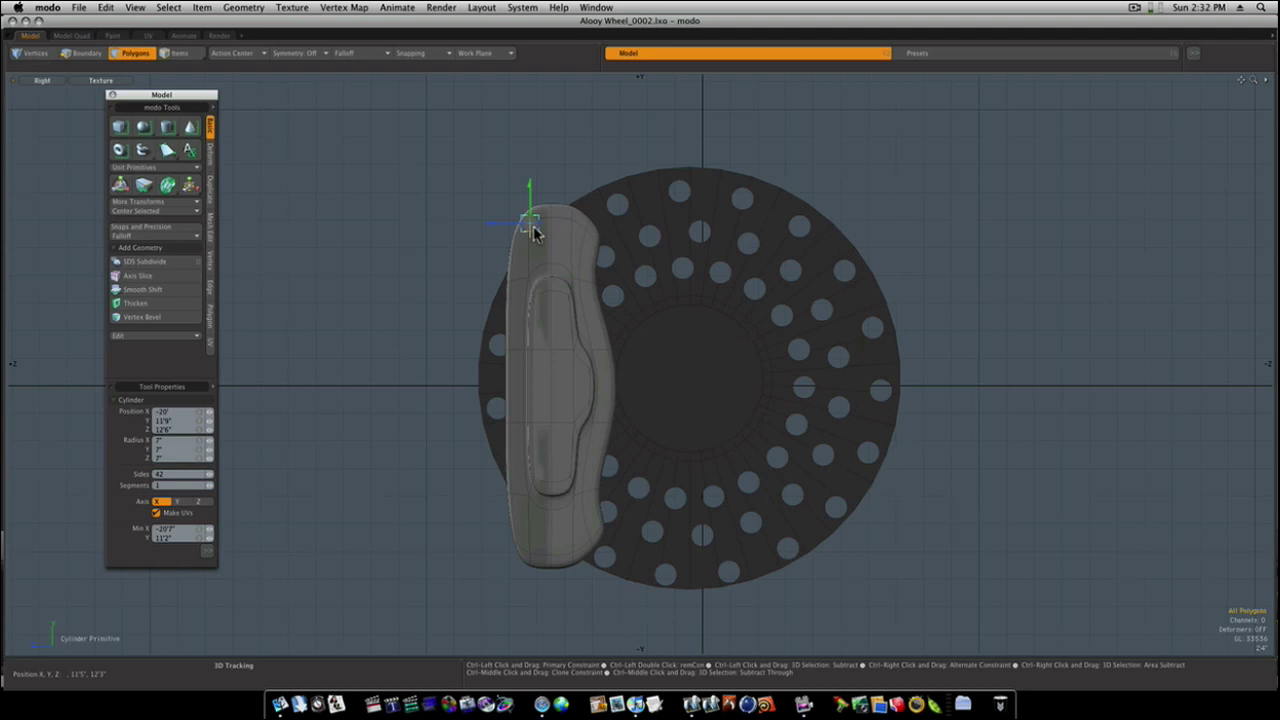
Move and stretch the small cylinder along X until it spans both calipers as a connecting pin.
key("ctrl+space")
left_click(566, 210)
left_click_drag(592, 233, 439, 275, "alt")
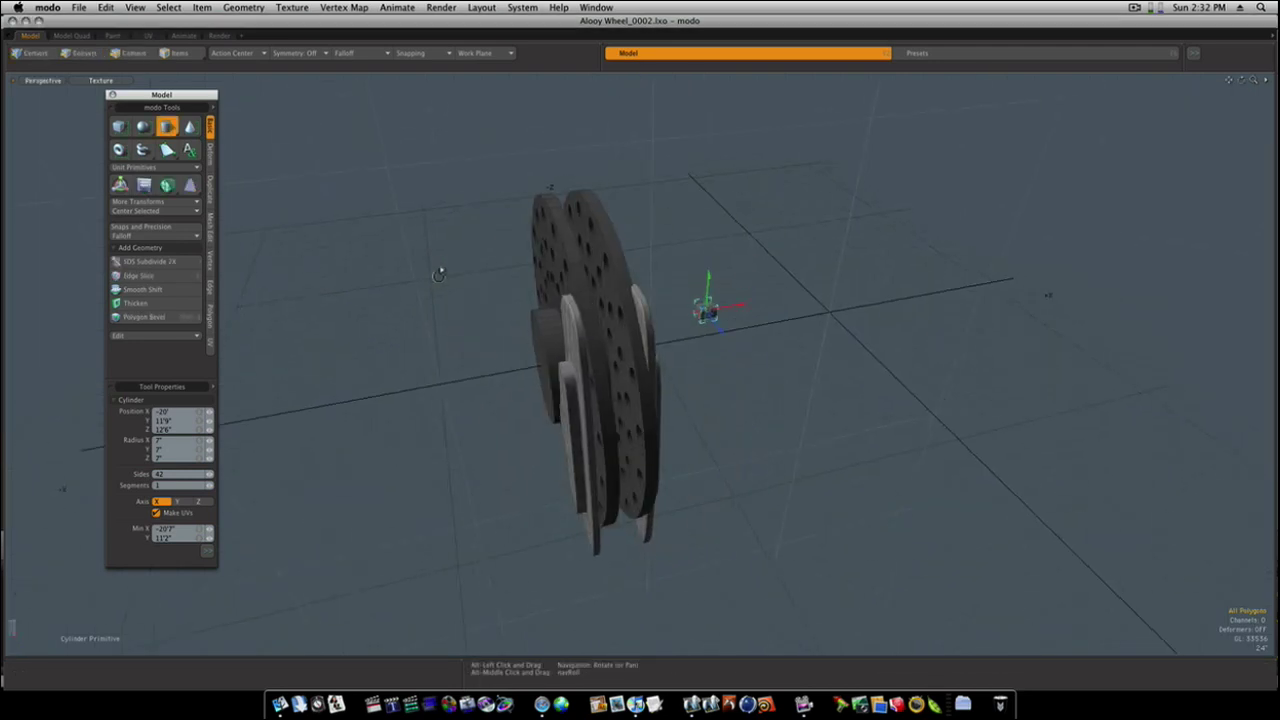
key("3")
left_click_drag(733, 314, 750, 346)
left_click_drag(750, 346, 697, 283, "alt")
key("space")
Duplicate the upper connecting pin and move the copy down about 22'3.5" to the lower ends of the calipers.
double_click(691, 278)
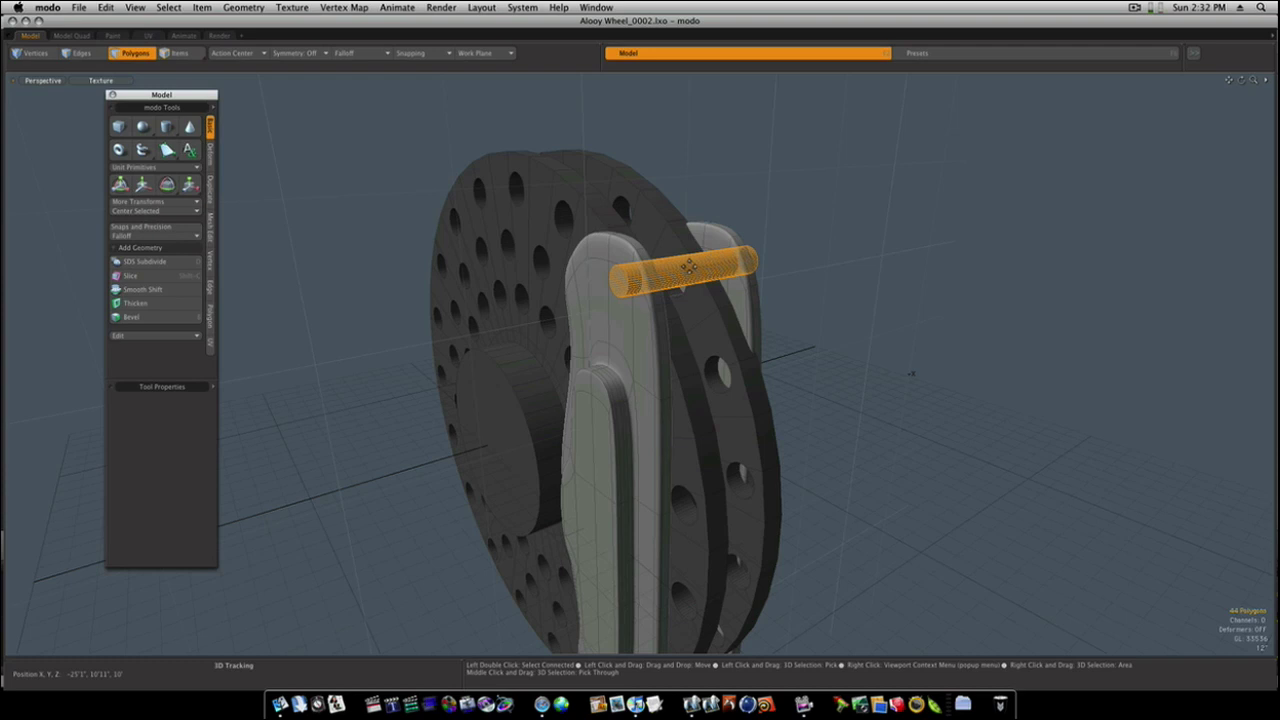
key("super+v")
key("w")
left_click_drag(688, 243, 688, 503)
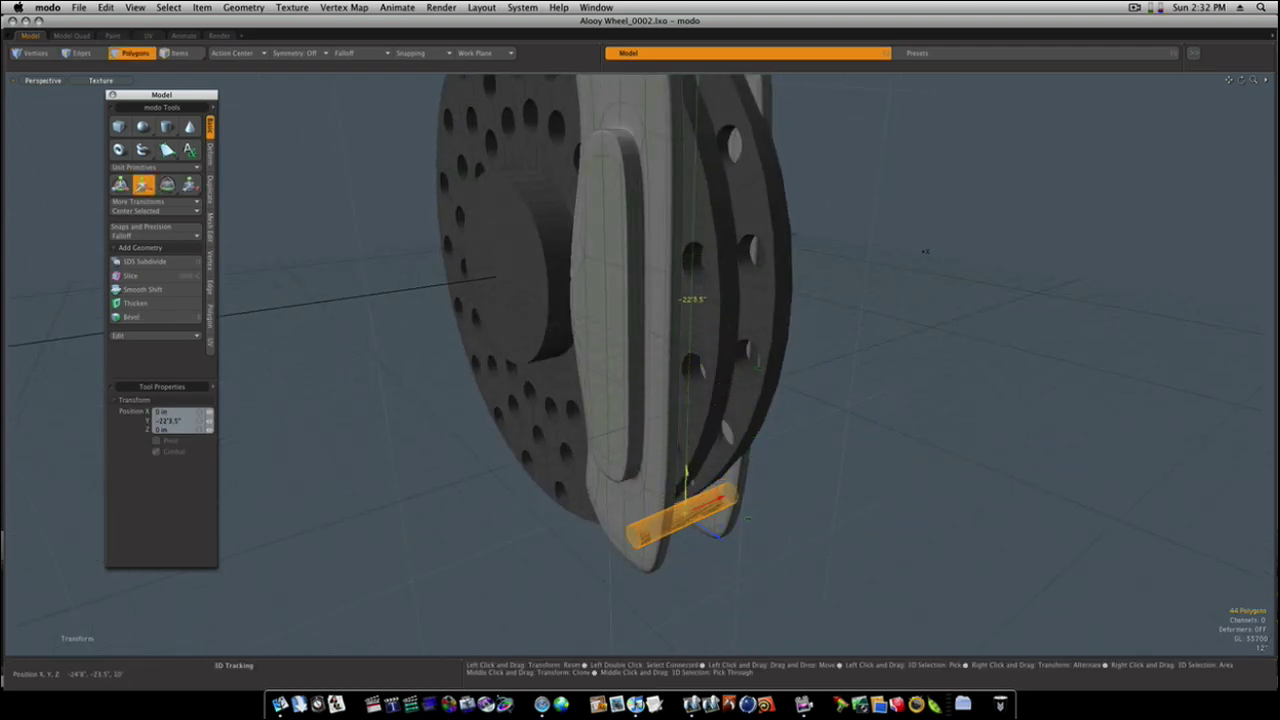
key("space")
left_click(709, 569)
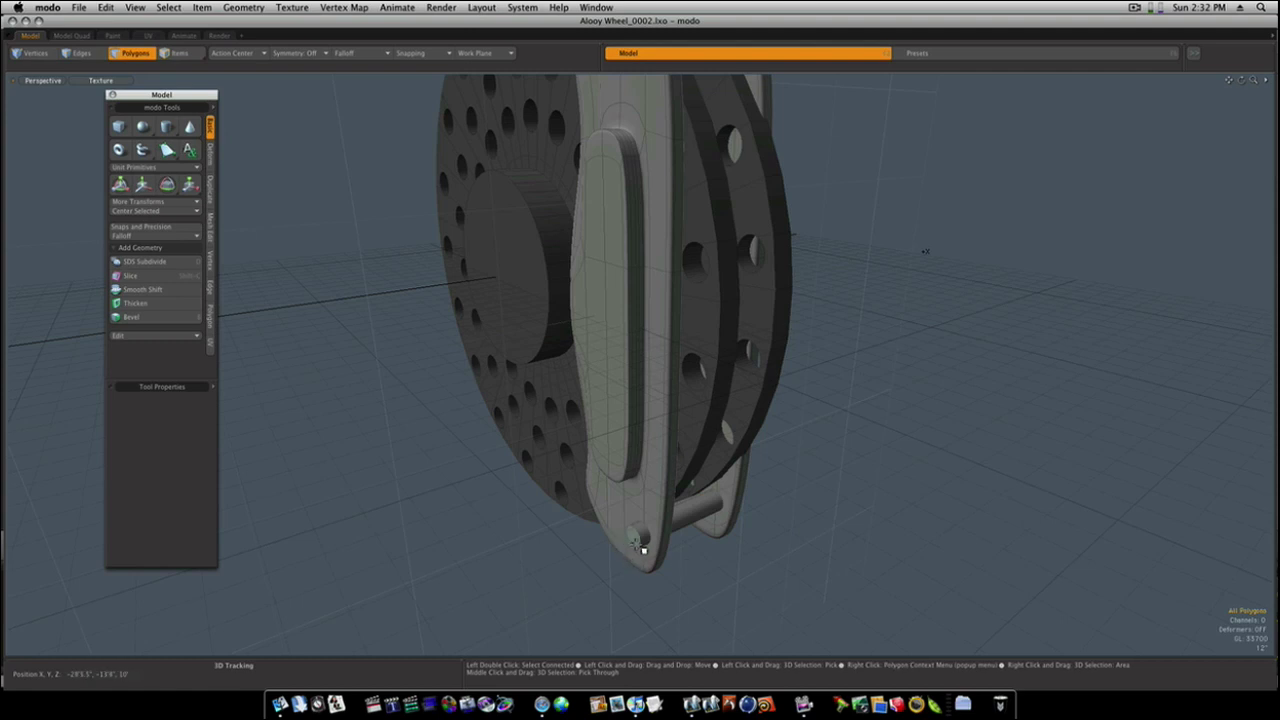
Bevel the lower pin's outer end cap with a 2.5" shift and 1.6" inset, and add further bevels to recess its centre.
left_click(642, 543)
key("y")
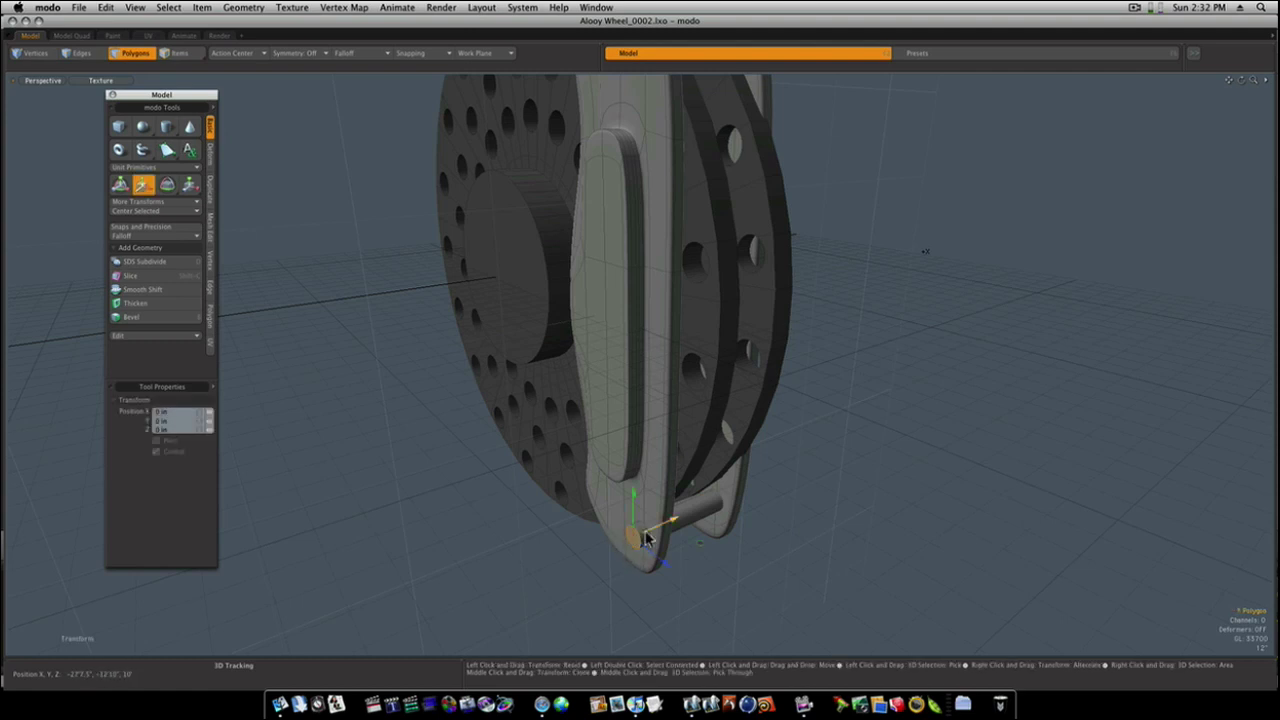
key("space")
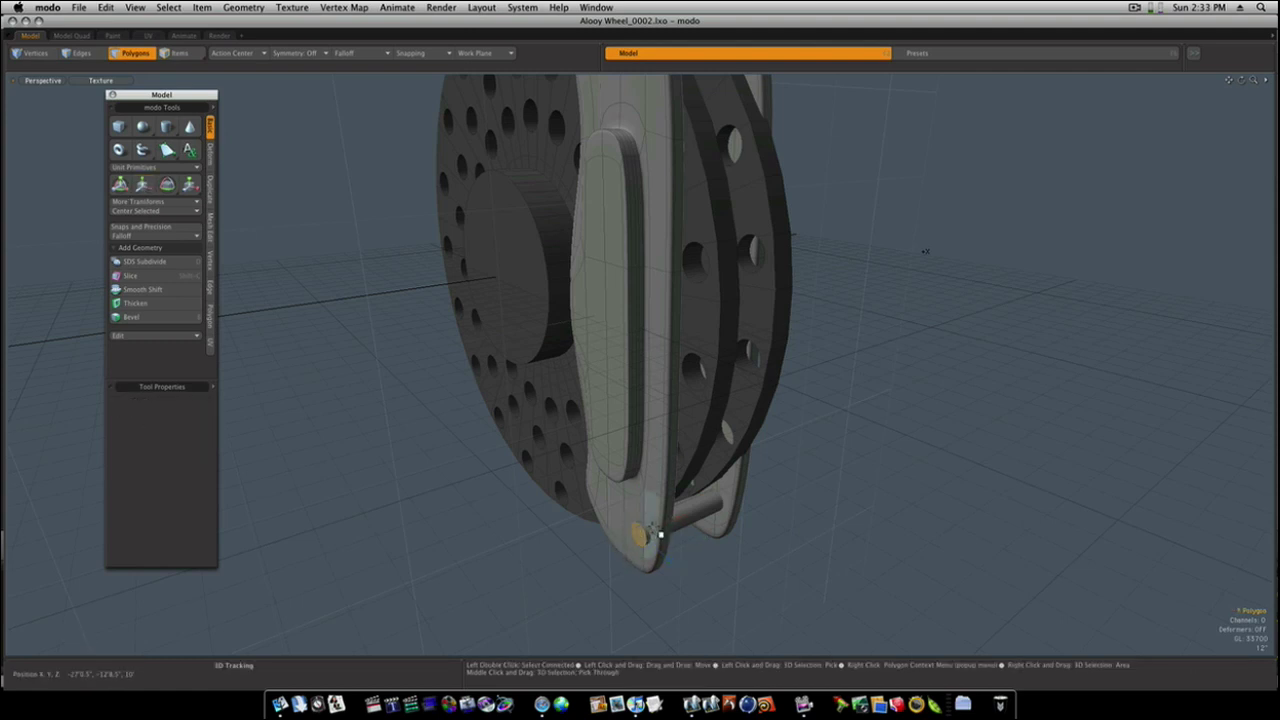
key("b")
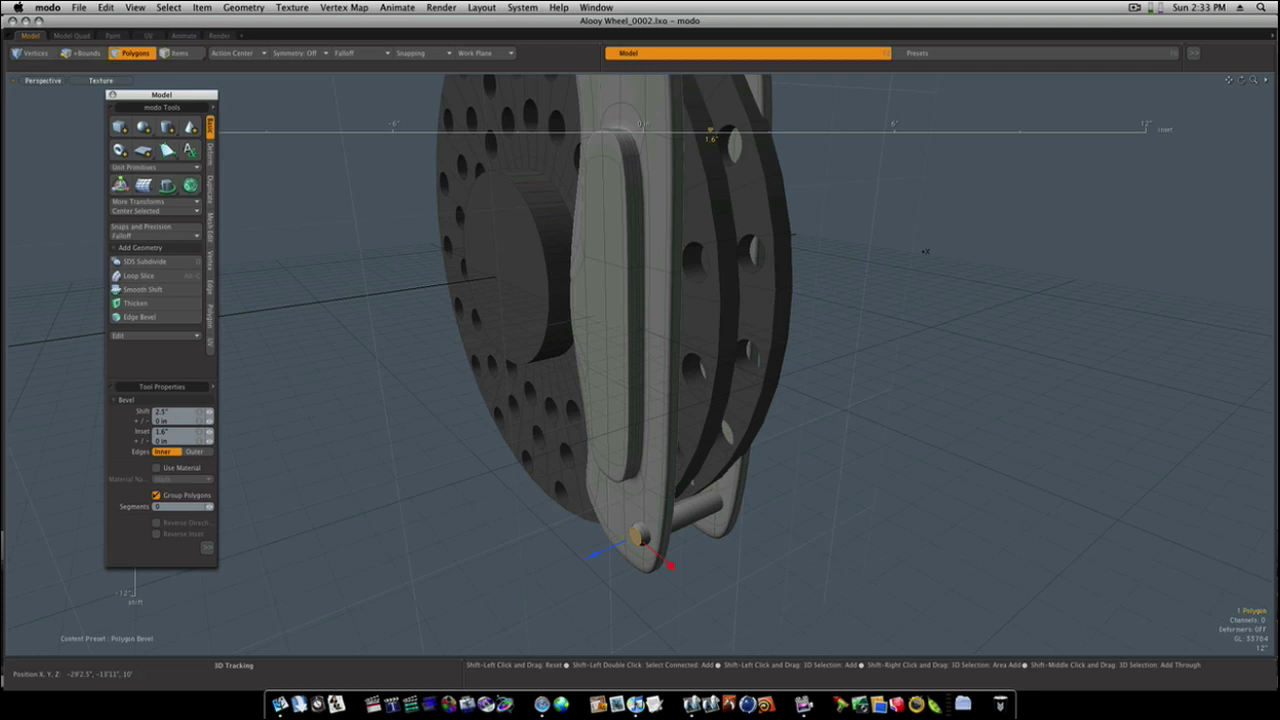
left_click(623, 556, "shift")
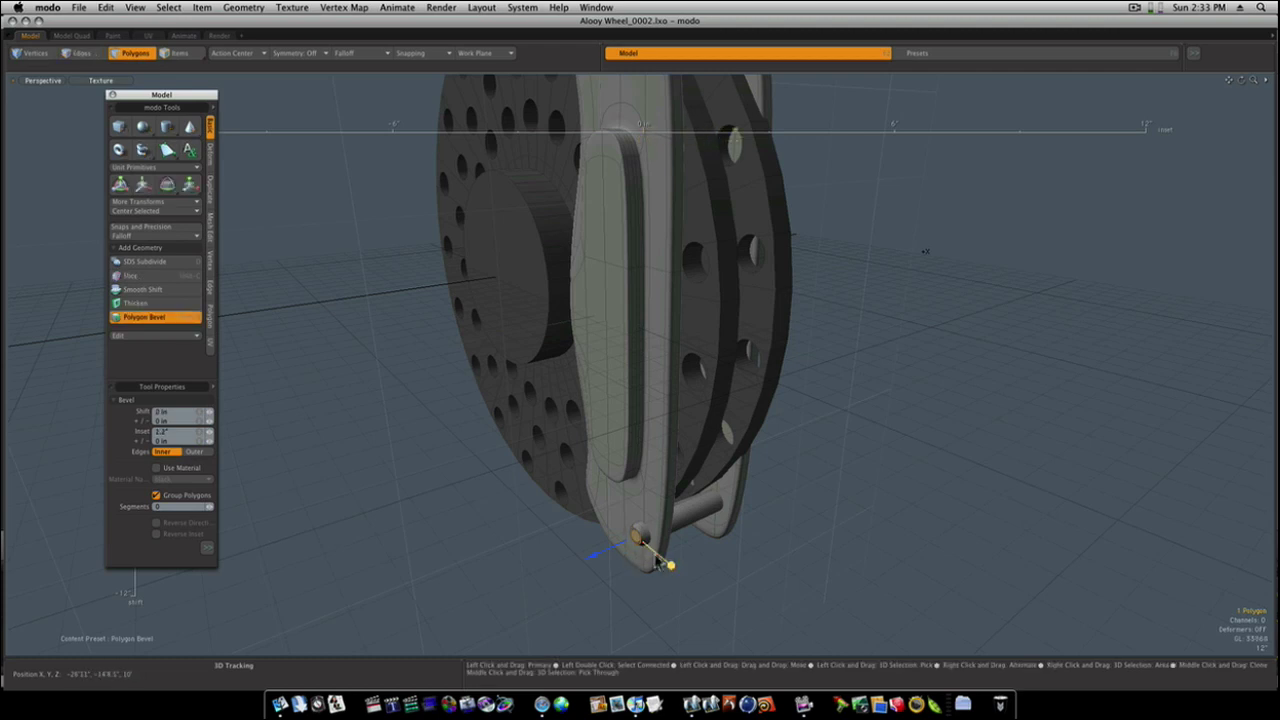
key("space")
key("b")
key("space")
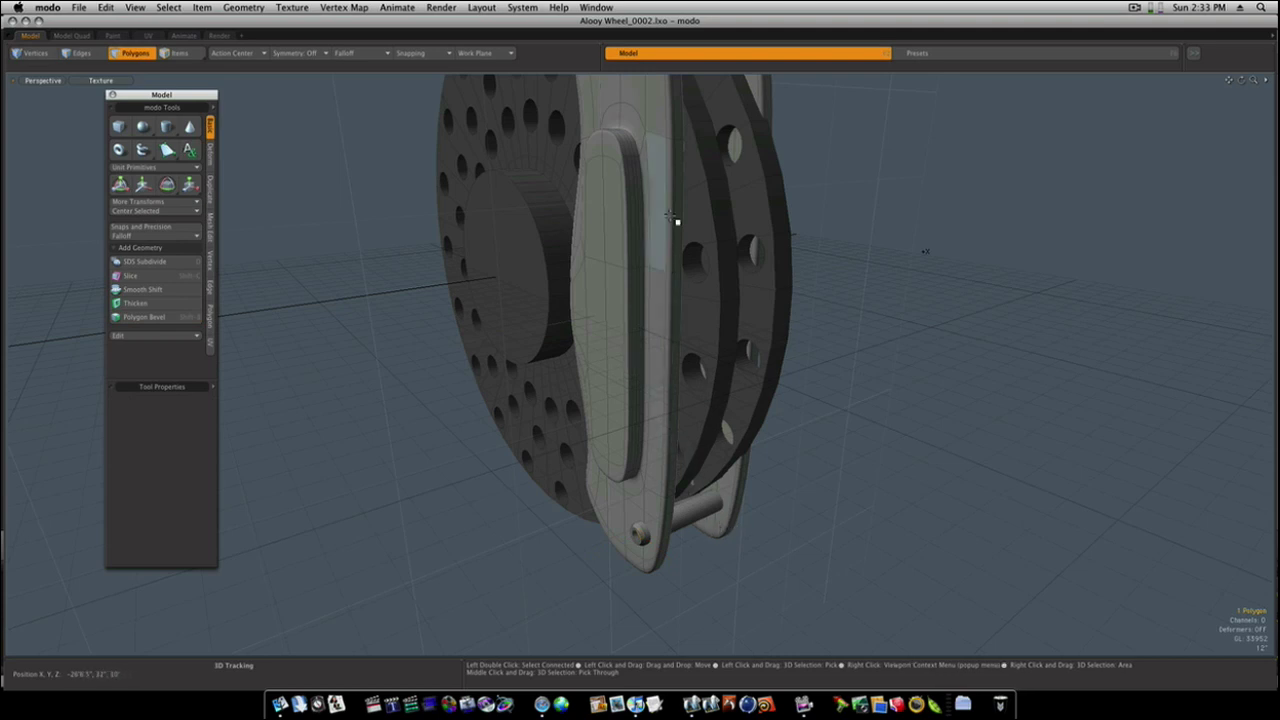
Delete the plain upper connecting pin.
left_click_drag(677, 222, 682, 325, "alt+shift")
double_click(732, 133)
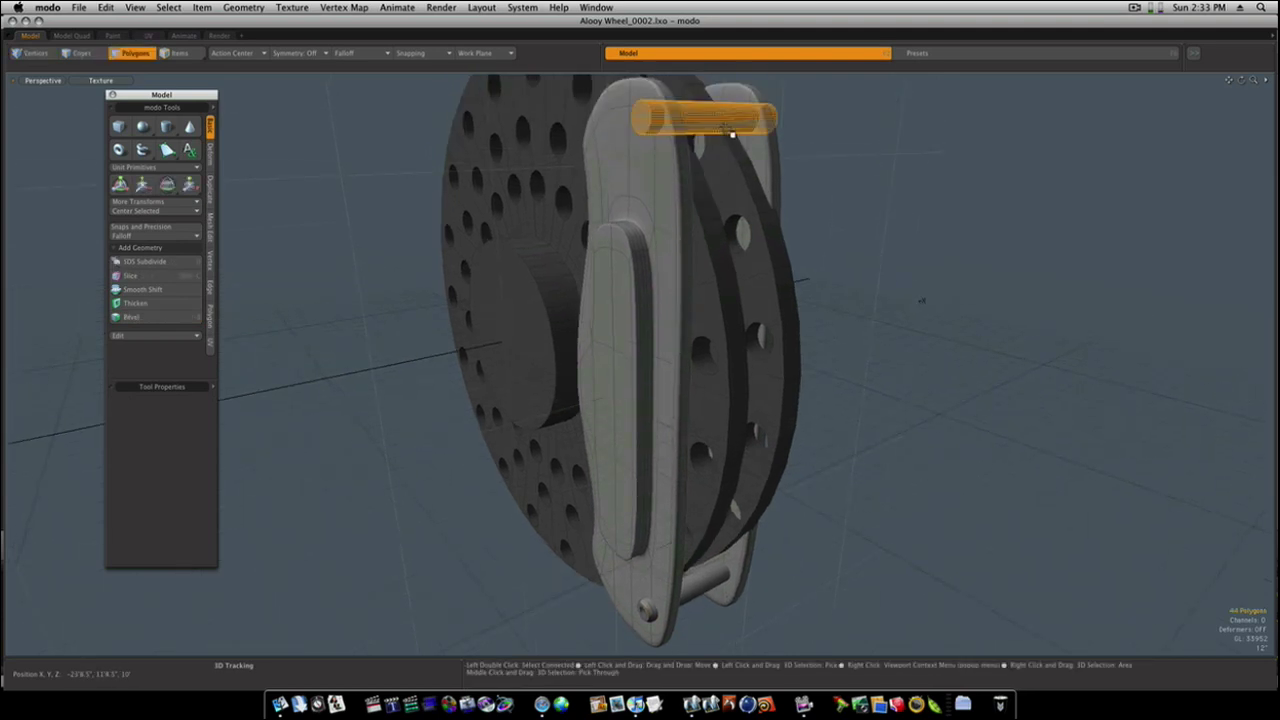
key("Delete")
Duplicate the beveled lower pin and move the copy up about 21'10.5" to the upper ends of the calipers.
double_click(712, 570)
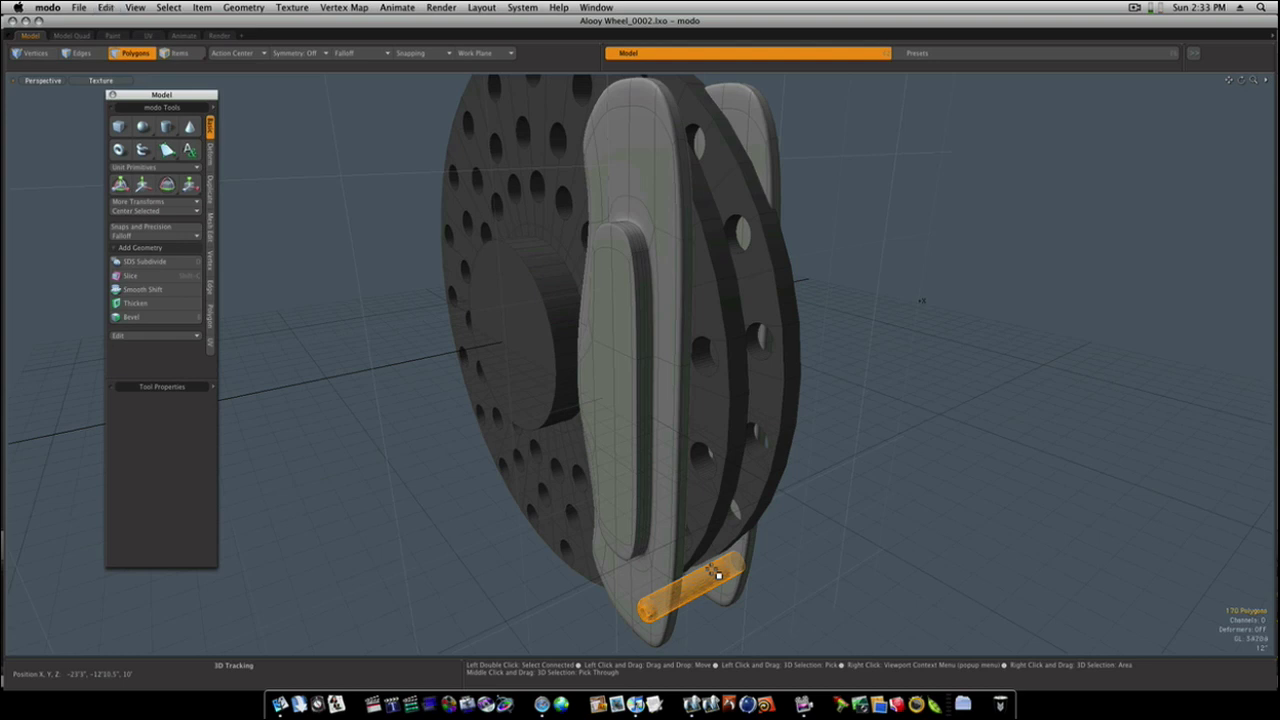
key("w")
left_click_drag(697, 562, 708, 131)
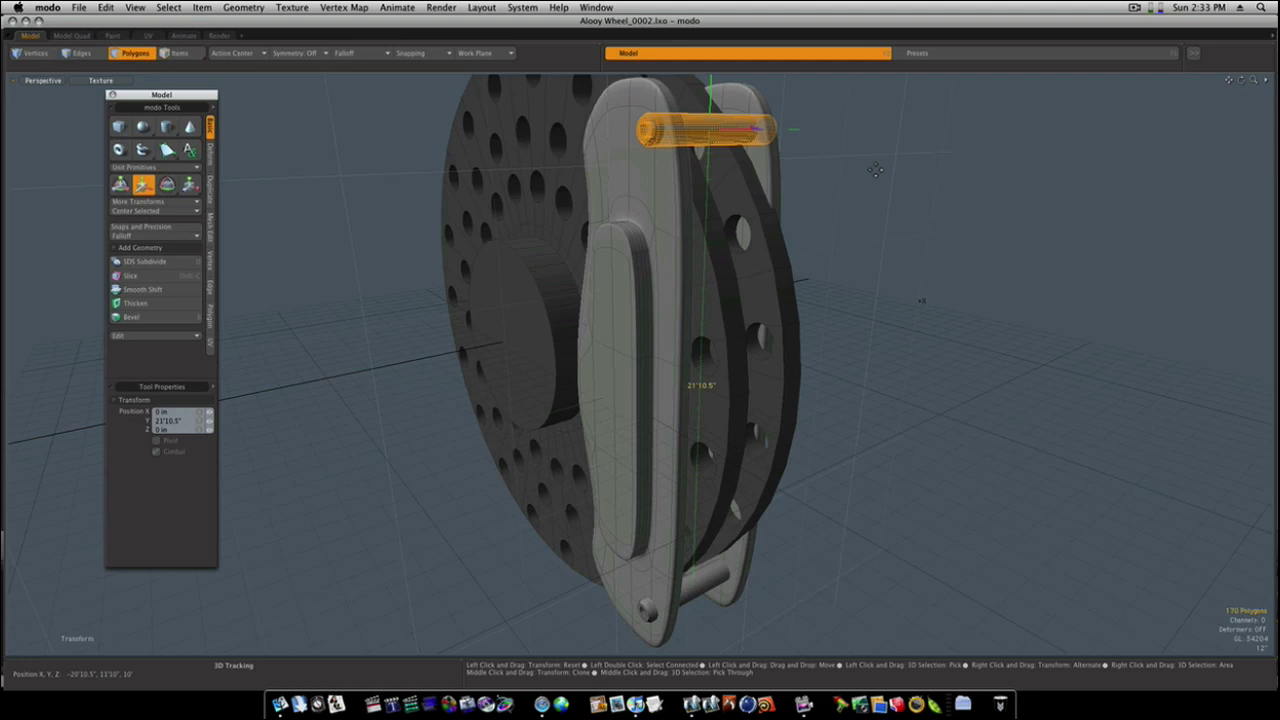
key("q")
left_click(921, 313)
Select both calipers in full and assign them a dark red material named "red".
left_click_drag(806, 452, 867, 446, "alt")
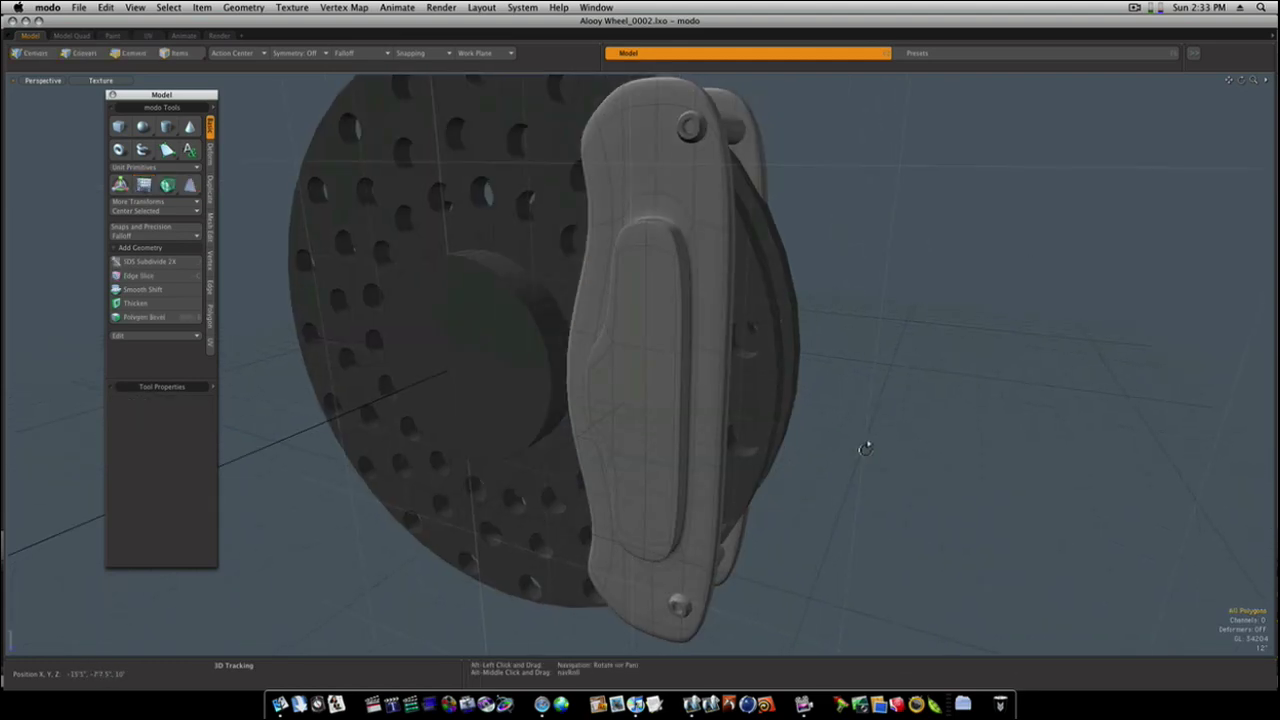
double_click(671, 378)
left_click_drag(772, 371, 700, 371, "alt")
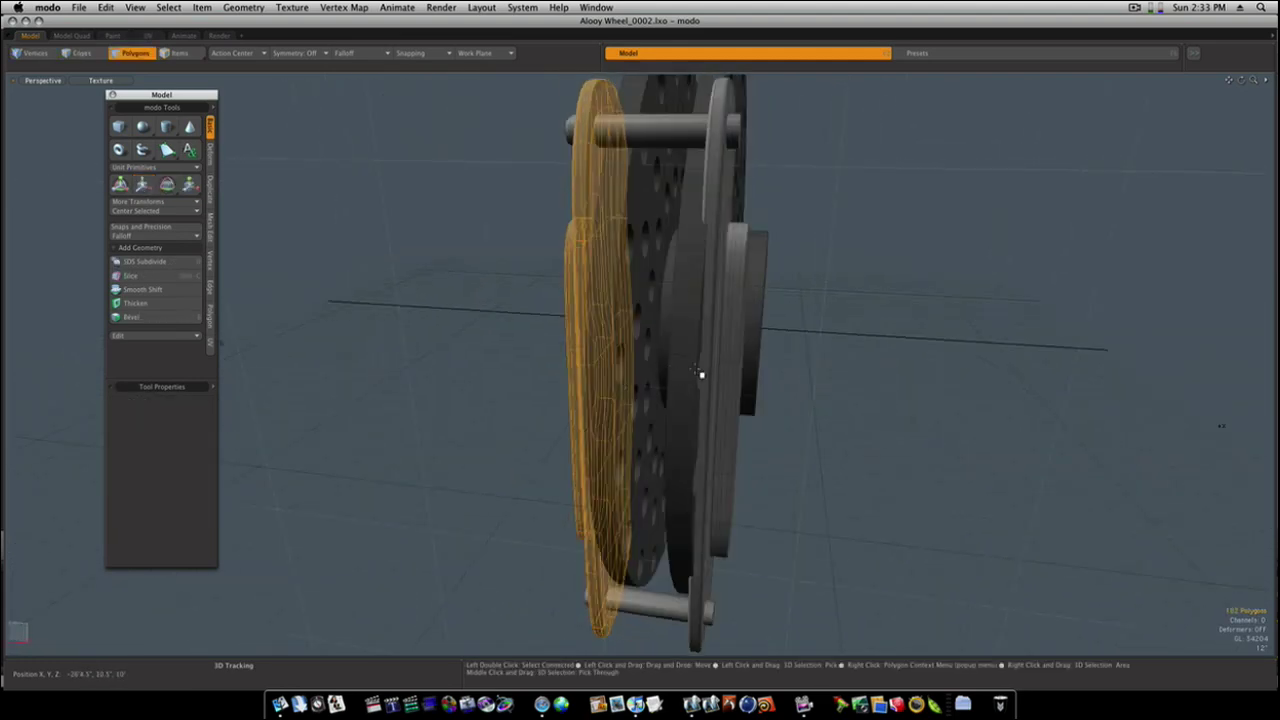
double_click(720, 372, "shift")
key("m")
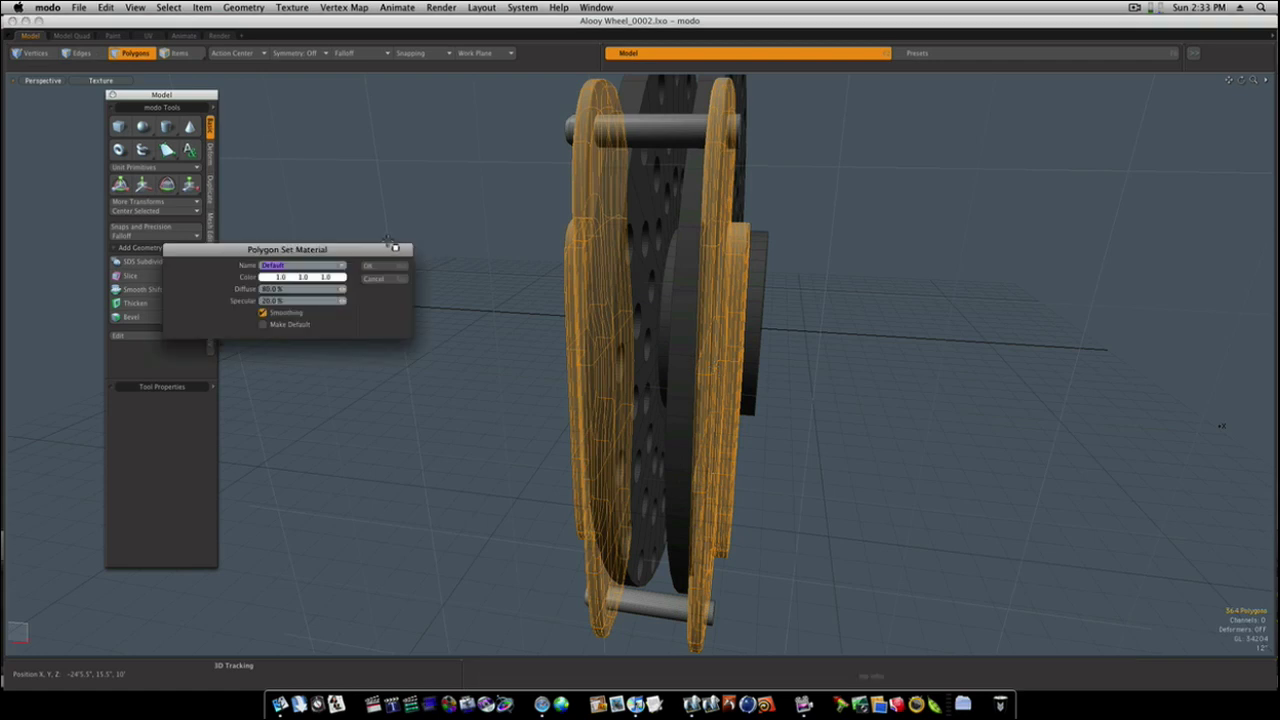
left_click(309, 276)
left_click(677, 237)
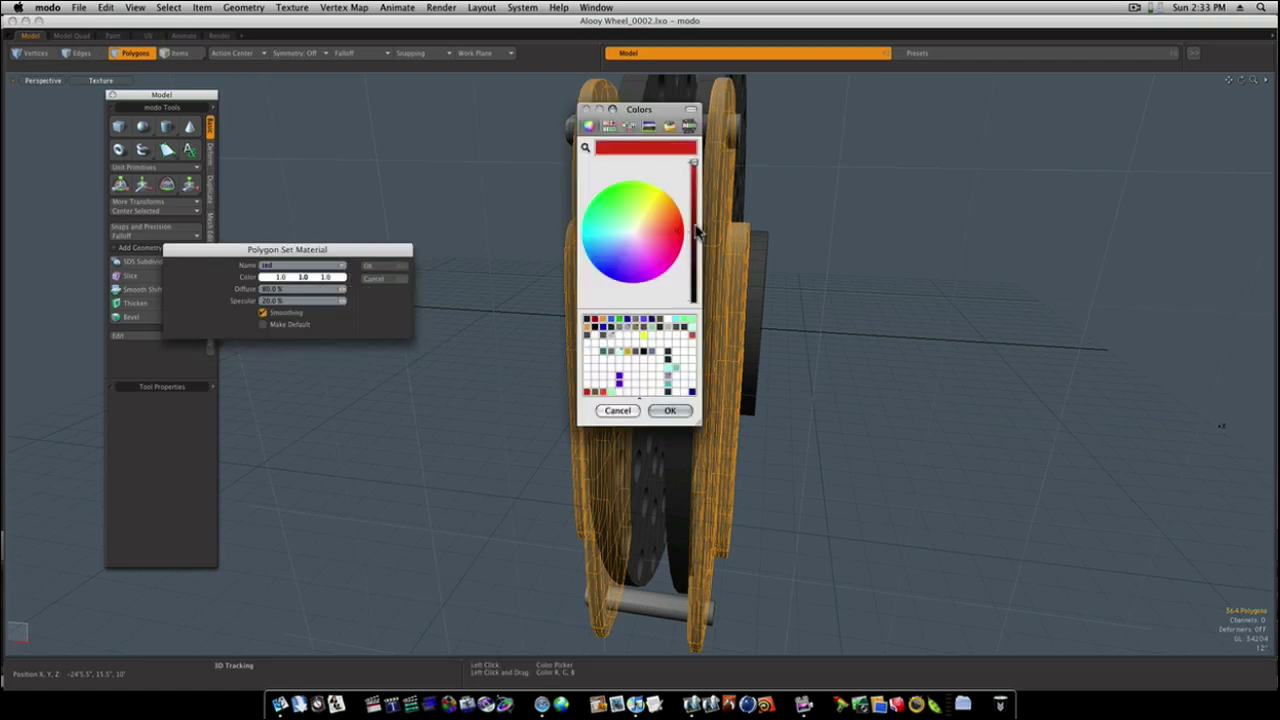
left_click_drag(698, 232, 697, 216)
left_click(686, 408)
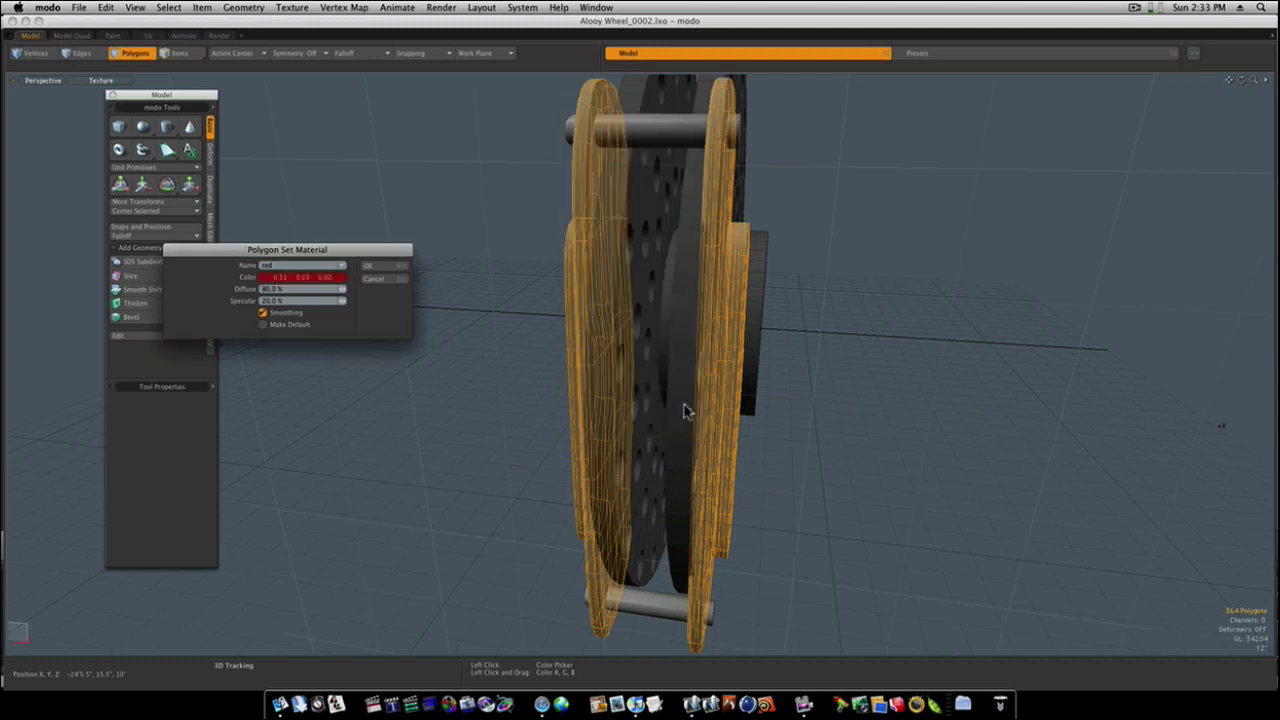
left_click(369, 266)
left_click(472, 378)
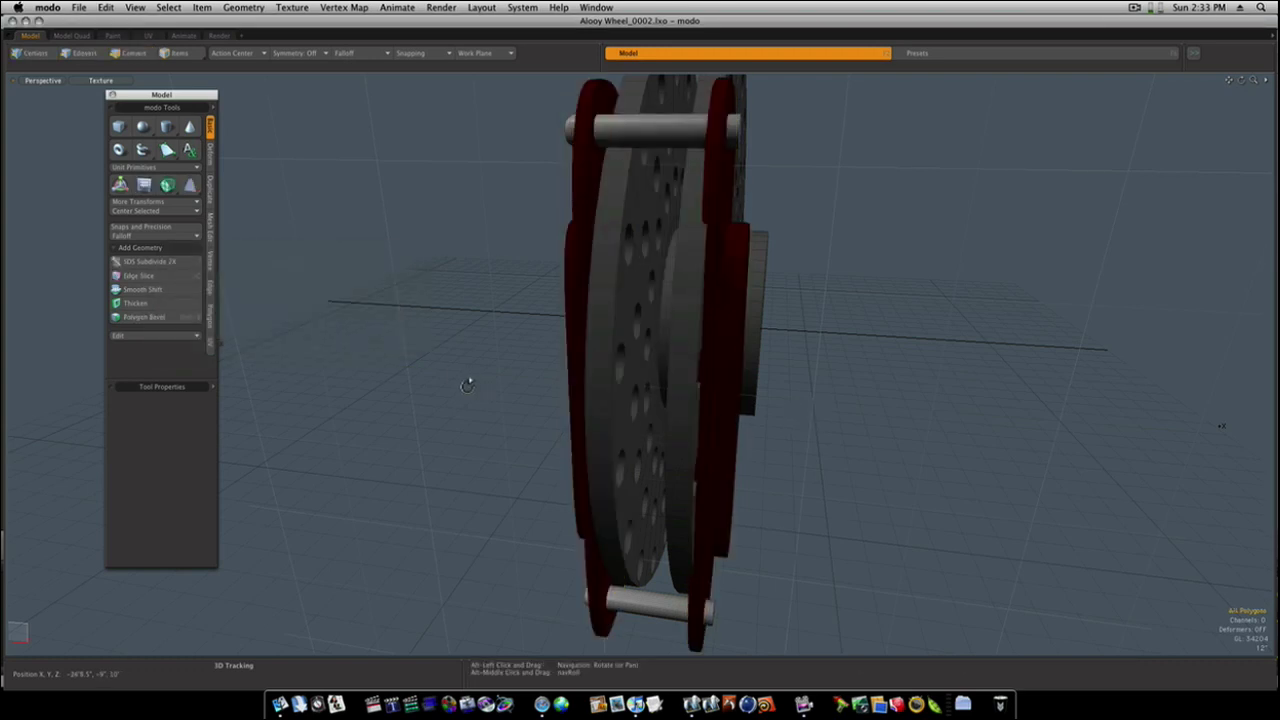
Unhide the rim and tire around the brake assembly.
left_click_drag(470, 382, 546, 407, "alt")
key("u")
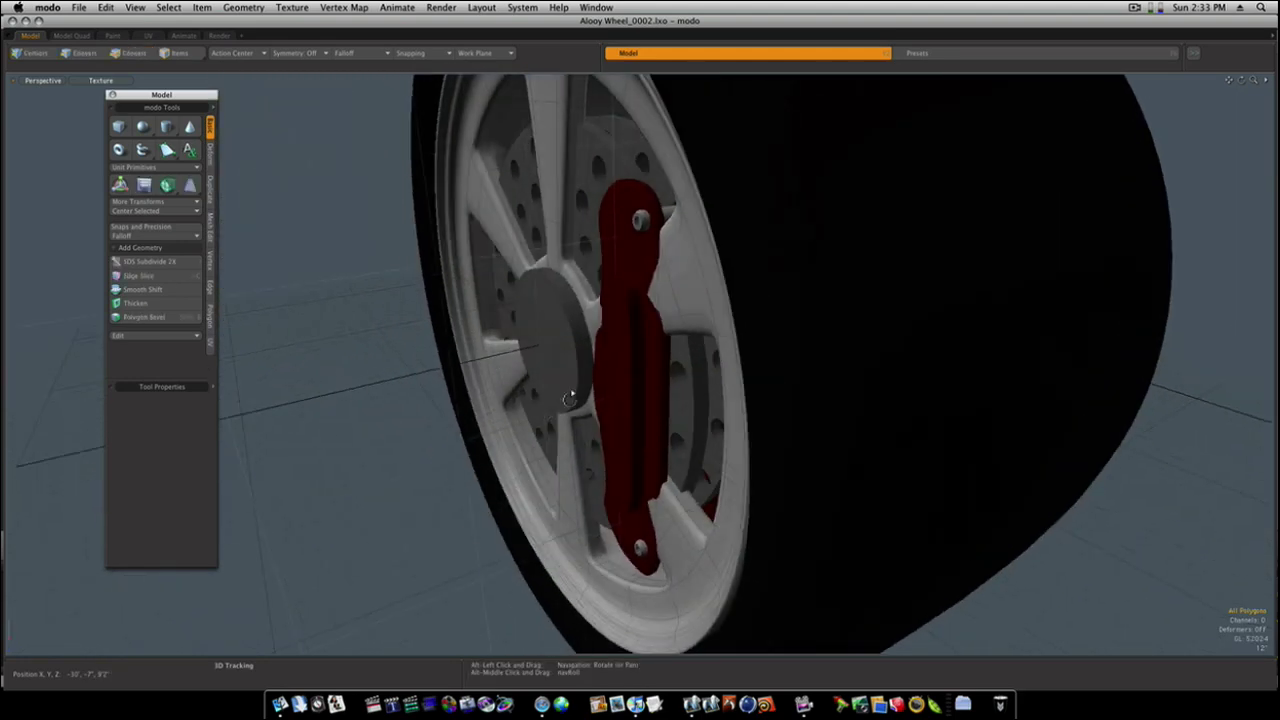
left_click_drag(617, 354, 674, 363, "alt")
Select the calipers, upper pin and brake discs together and move them 31" along X, deeper into the wheel.
key("3")
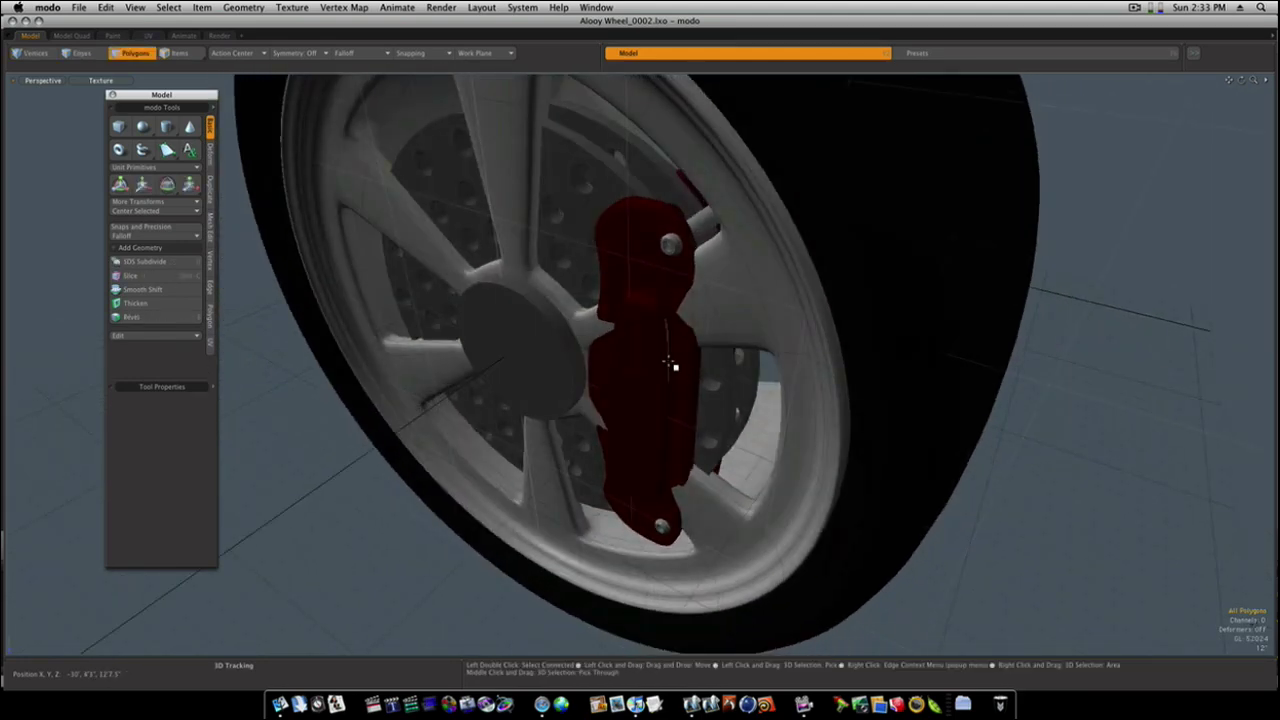
double_click(674, 363)
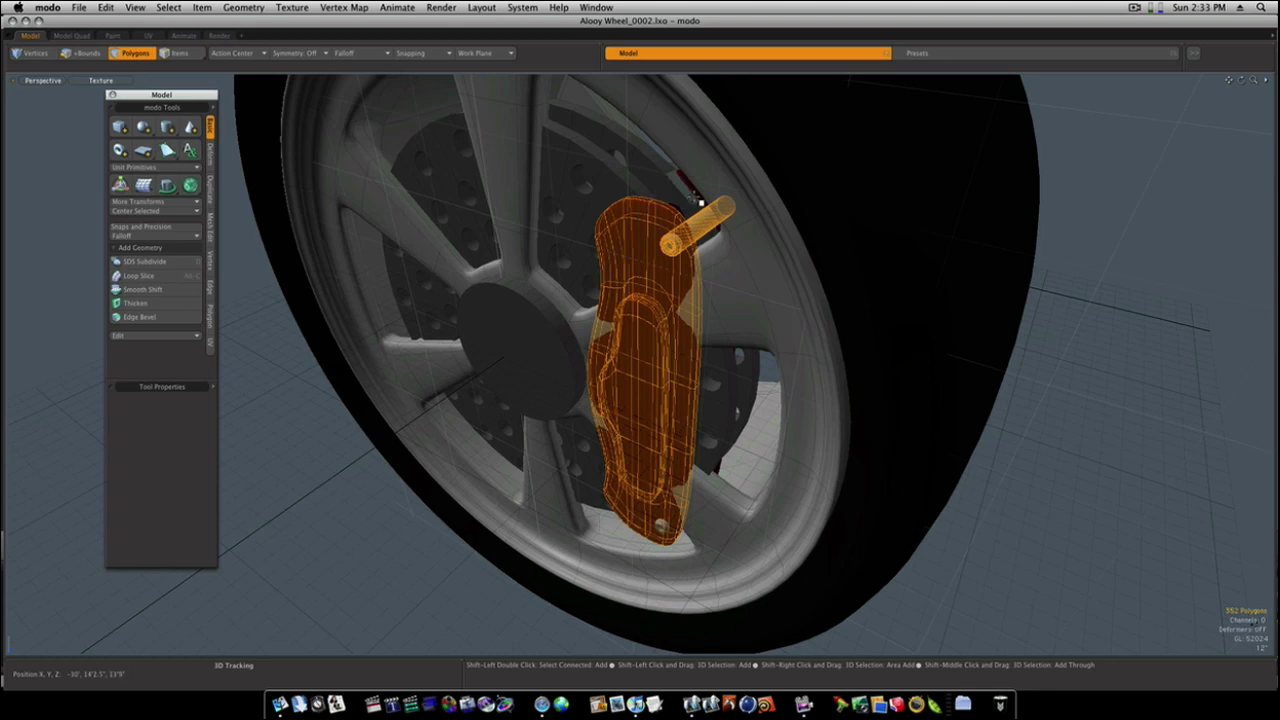
double_click(702, 200, "shift")
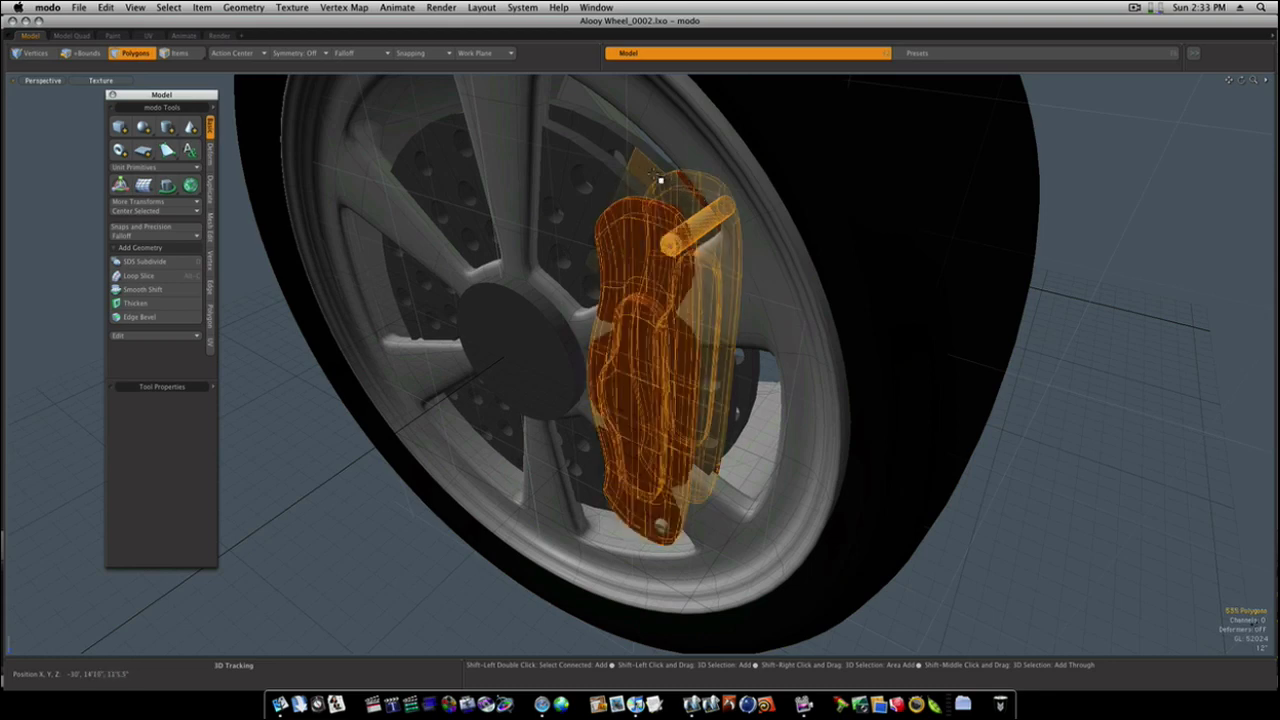
double_click(659, 180, "shift")
key("w")
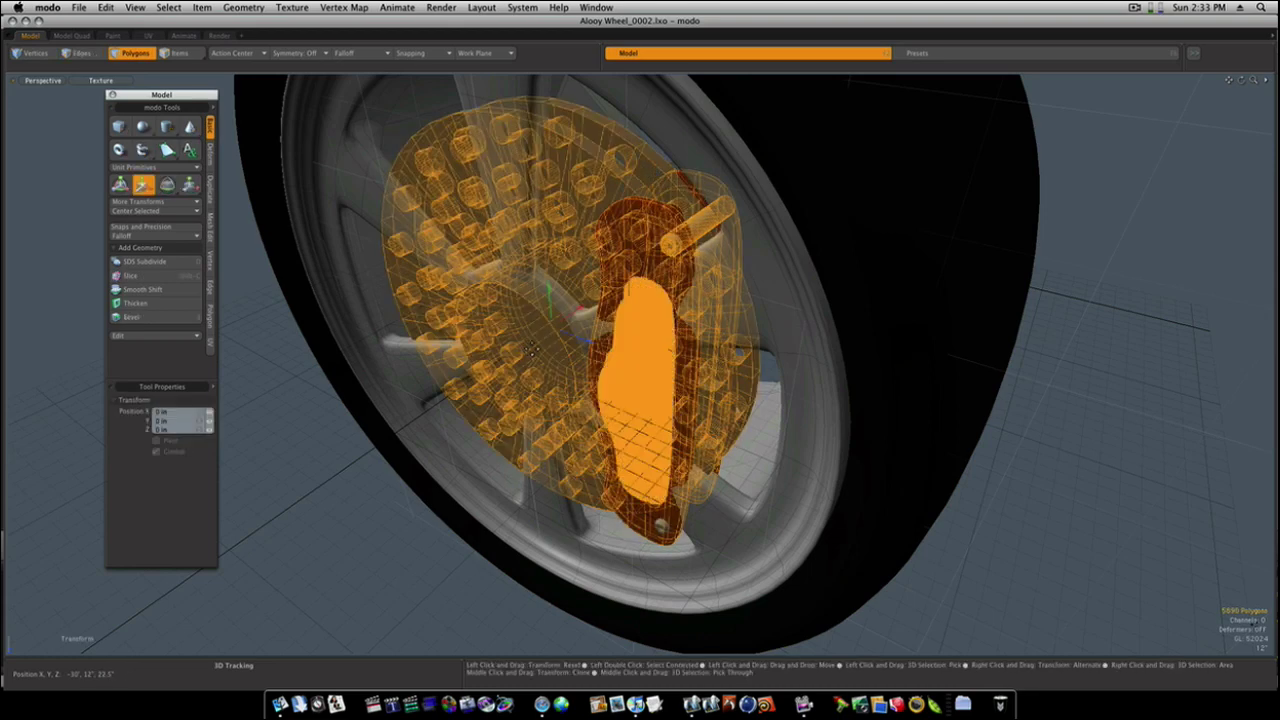
left_click_drag(580, 308, 601, 293)
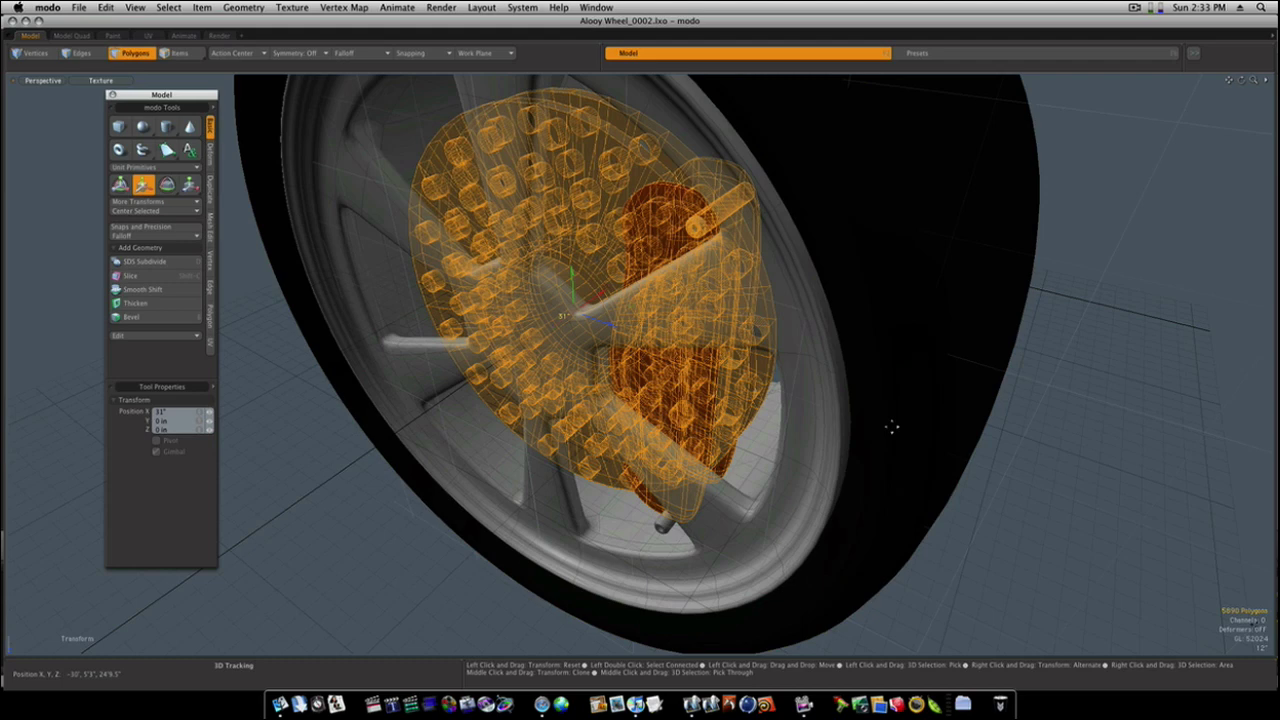
key("space")
left_click(1089, 508)
Select the complete alloy rim in front of the brakes and hide it.
left_click_drag(968, 512, 816, 465, "alt")
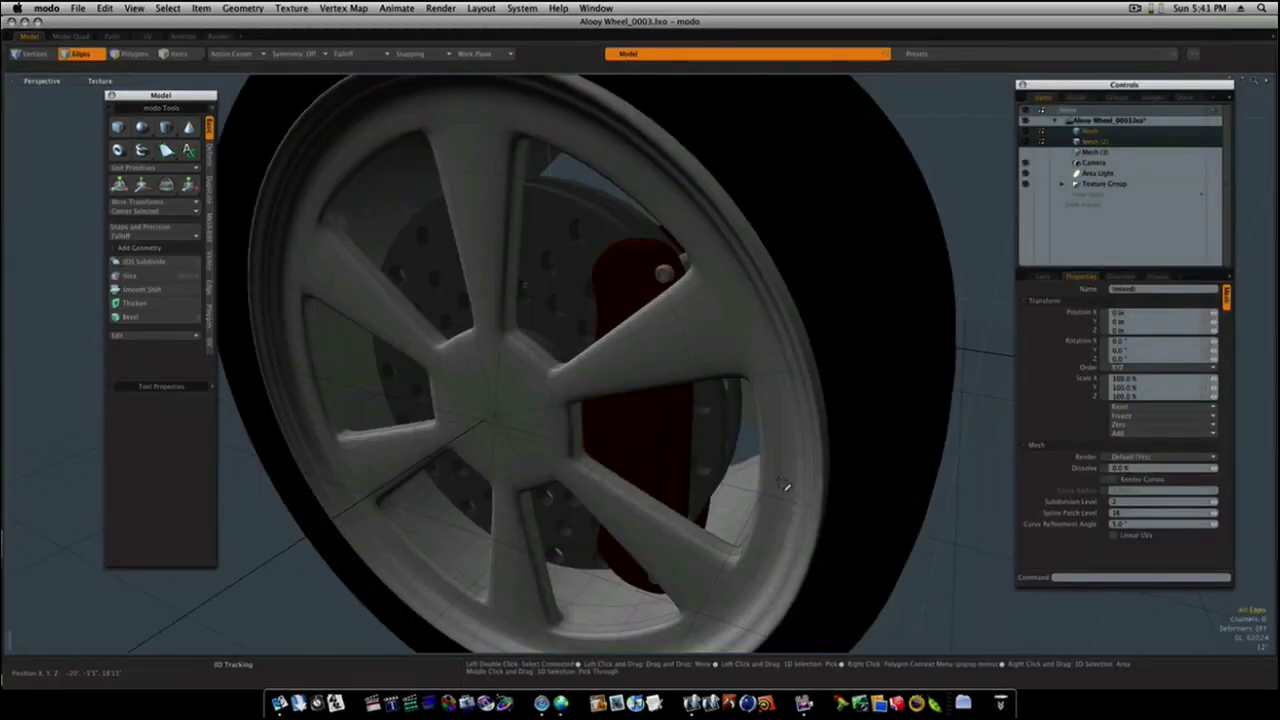
left_click_drag(760, 470, 690, 305, "alt")
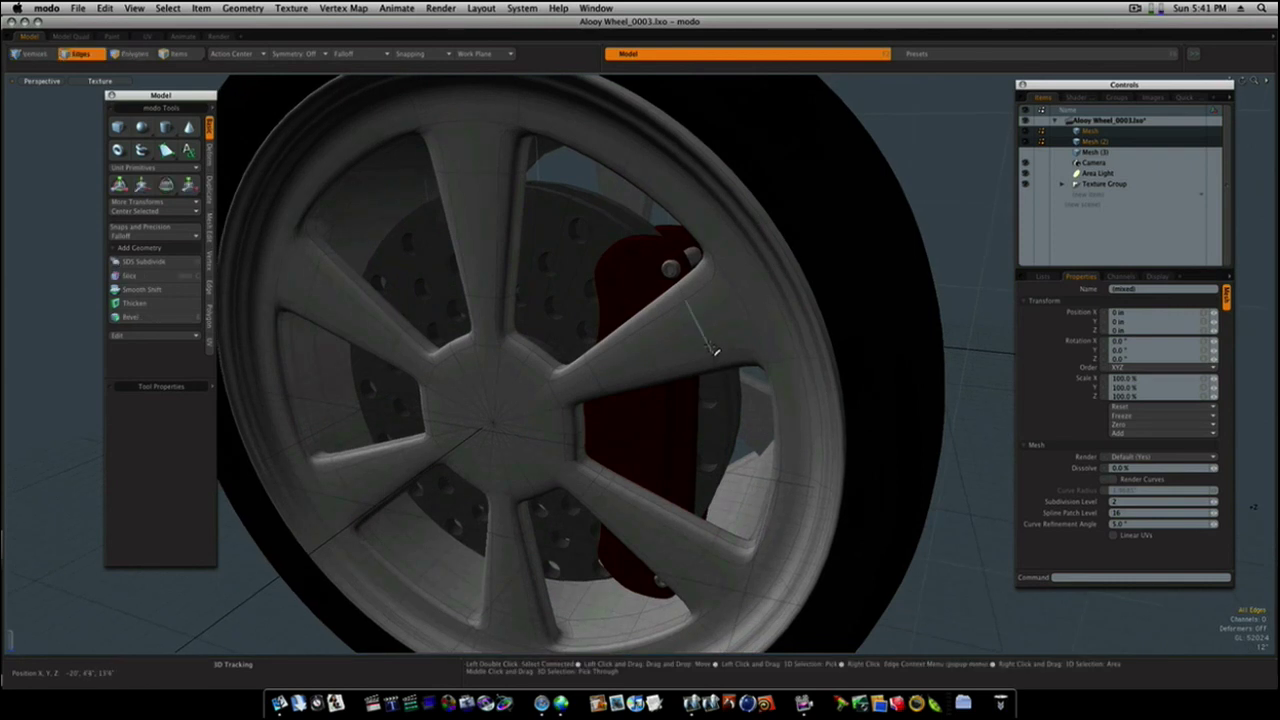
key("3")
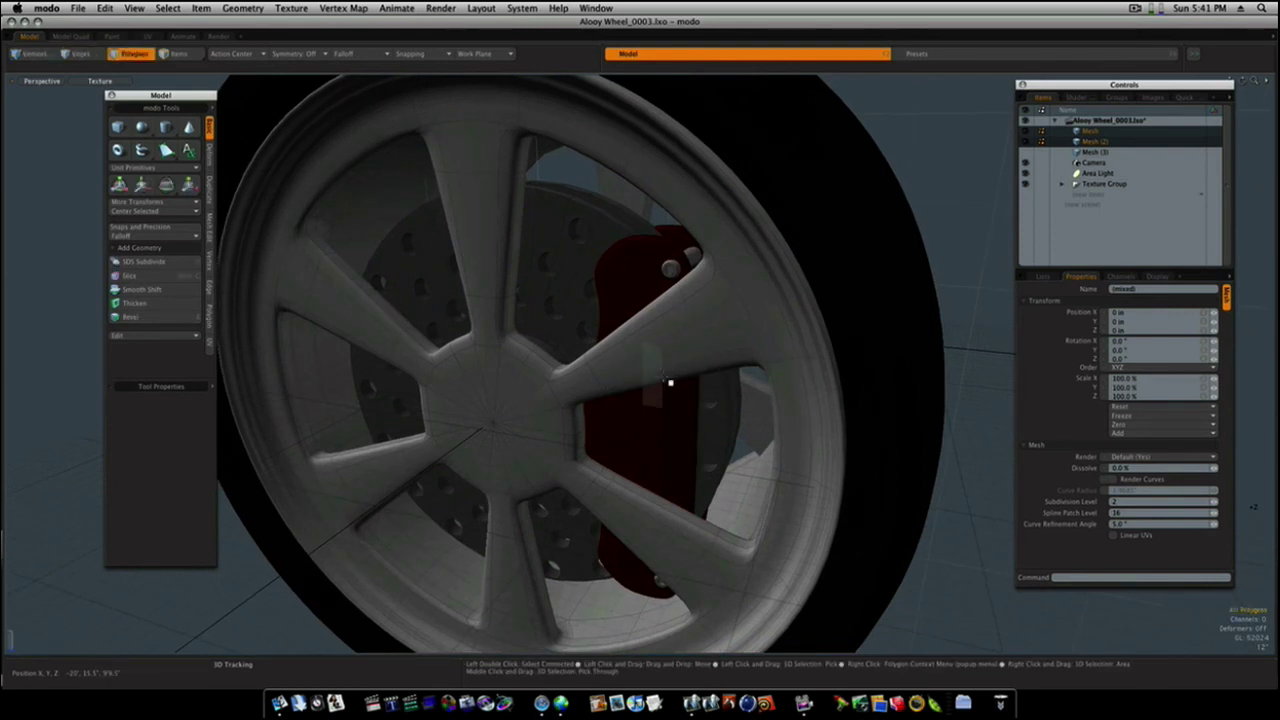
double_click(673, 360)
key("h")
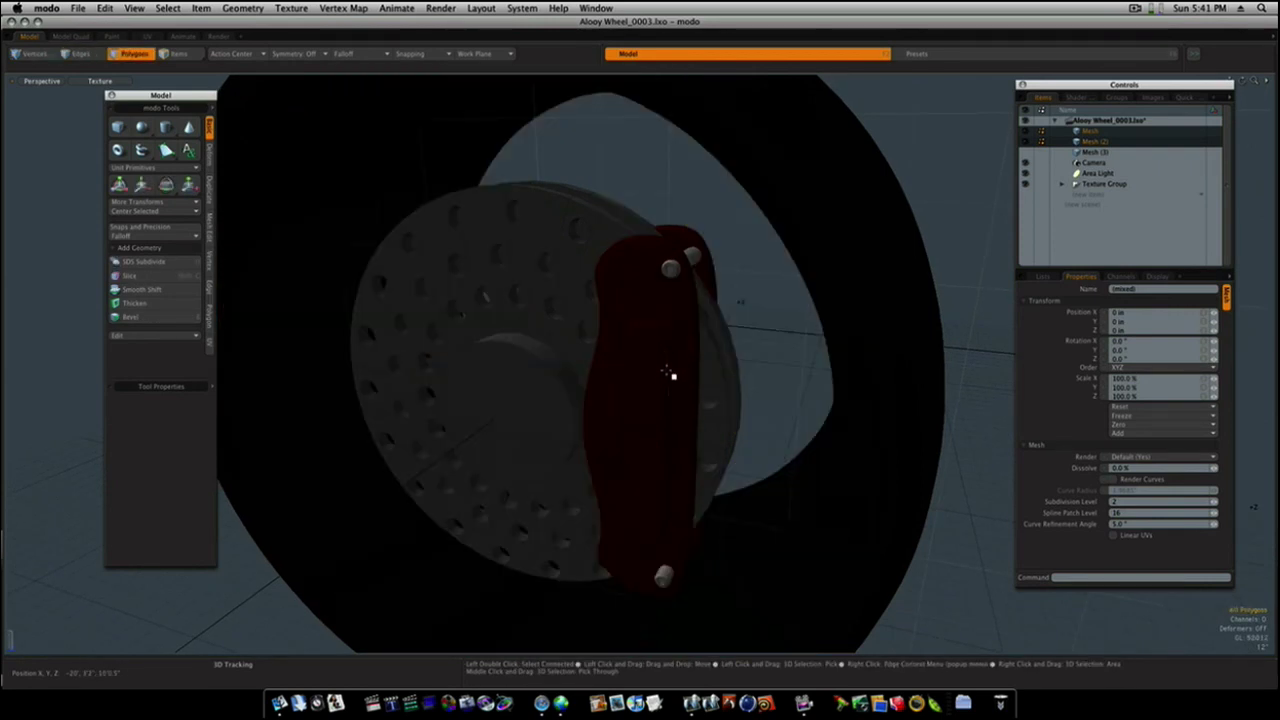
Select the two groups of short edges across the outer side of the calipers near mid-height and move them 8.5" in Y and 26.75" in Z.
left_click_drag(666, 383, 689, 383, "alt")
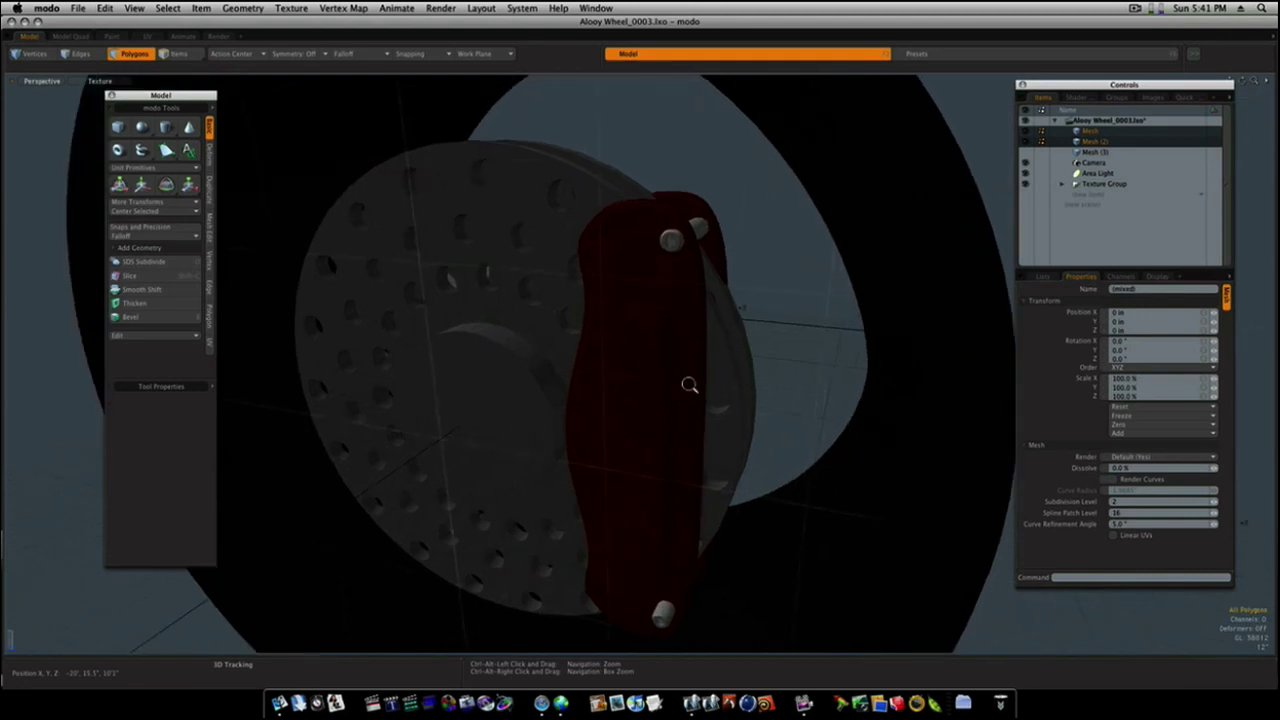
left_click(78, 53)
left_click_drag(735, 373, 714, 403, "alt")
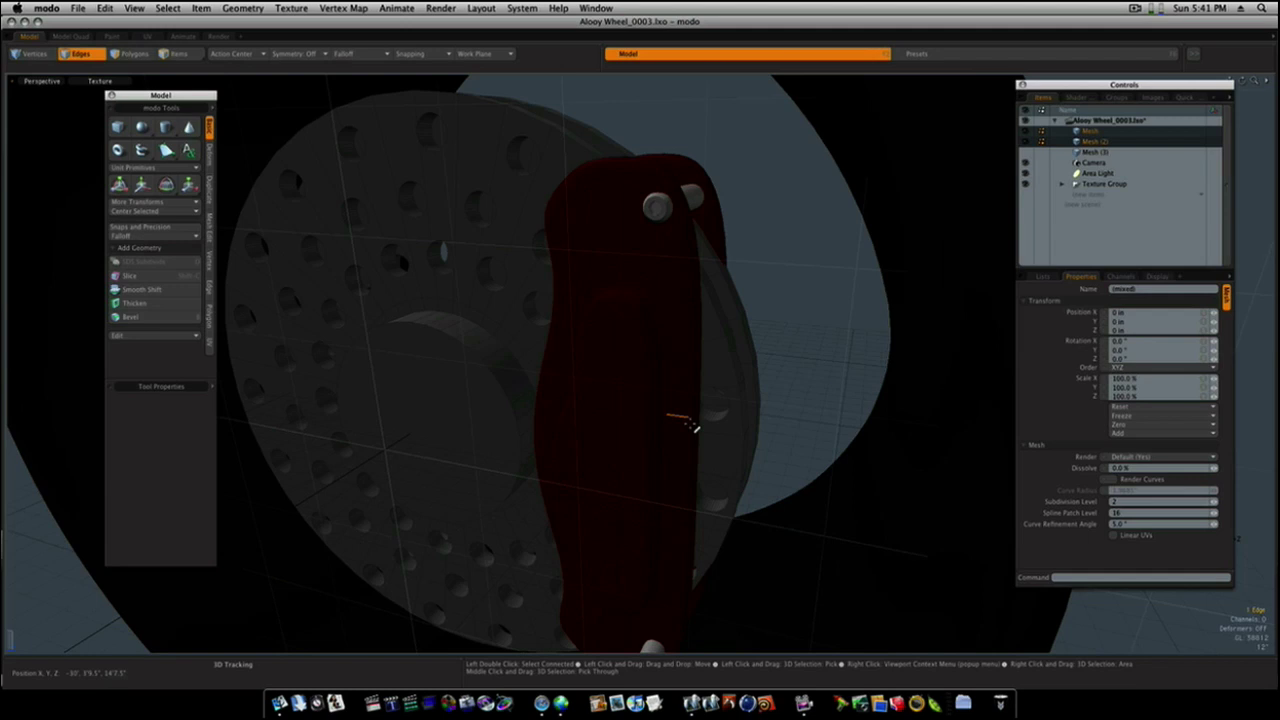
scroll(692, 423, "up", 4)
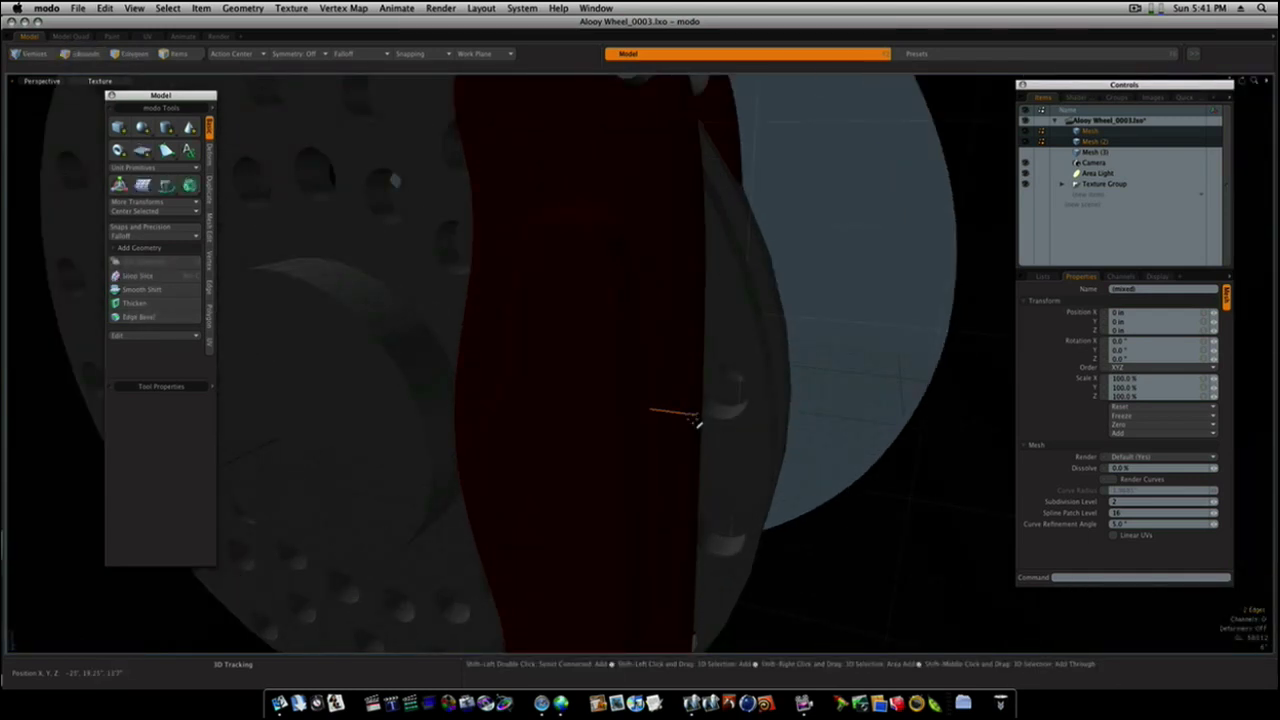
key("2")
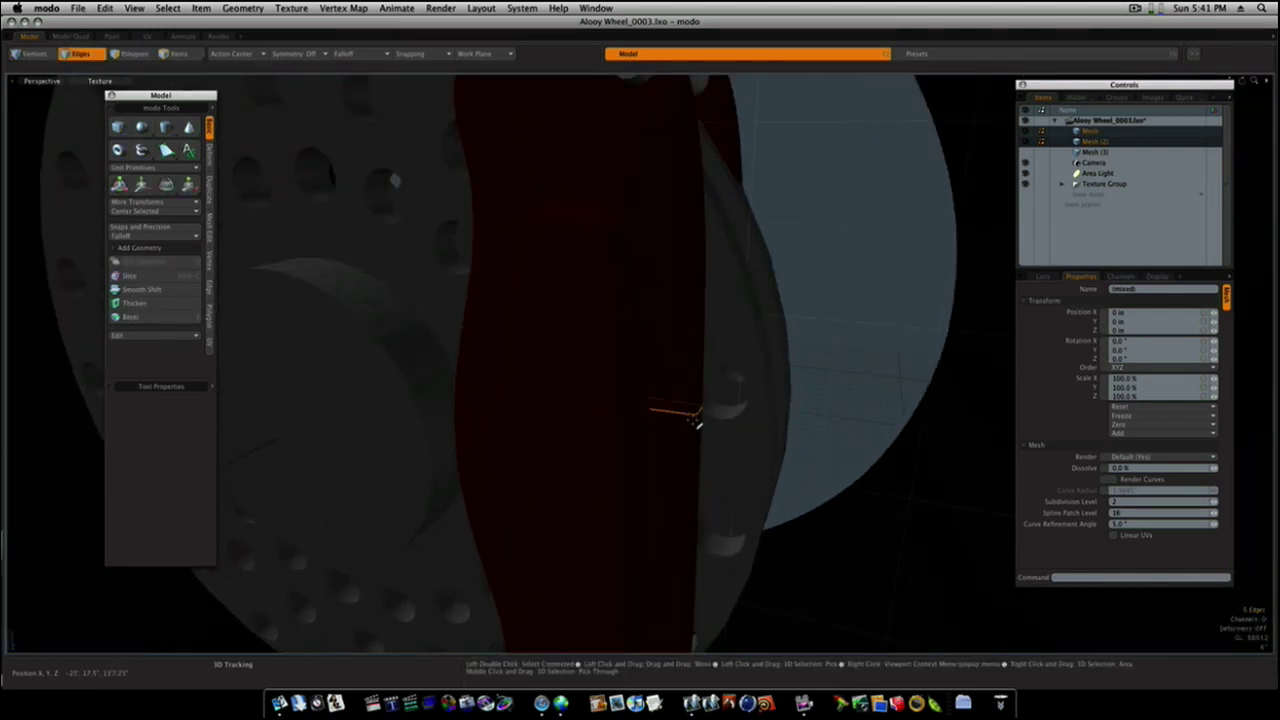
left_click_drag(694, 445, 701, 348, "alt")
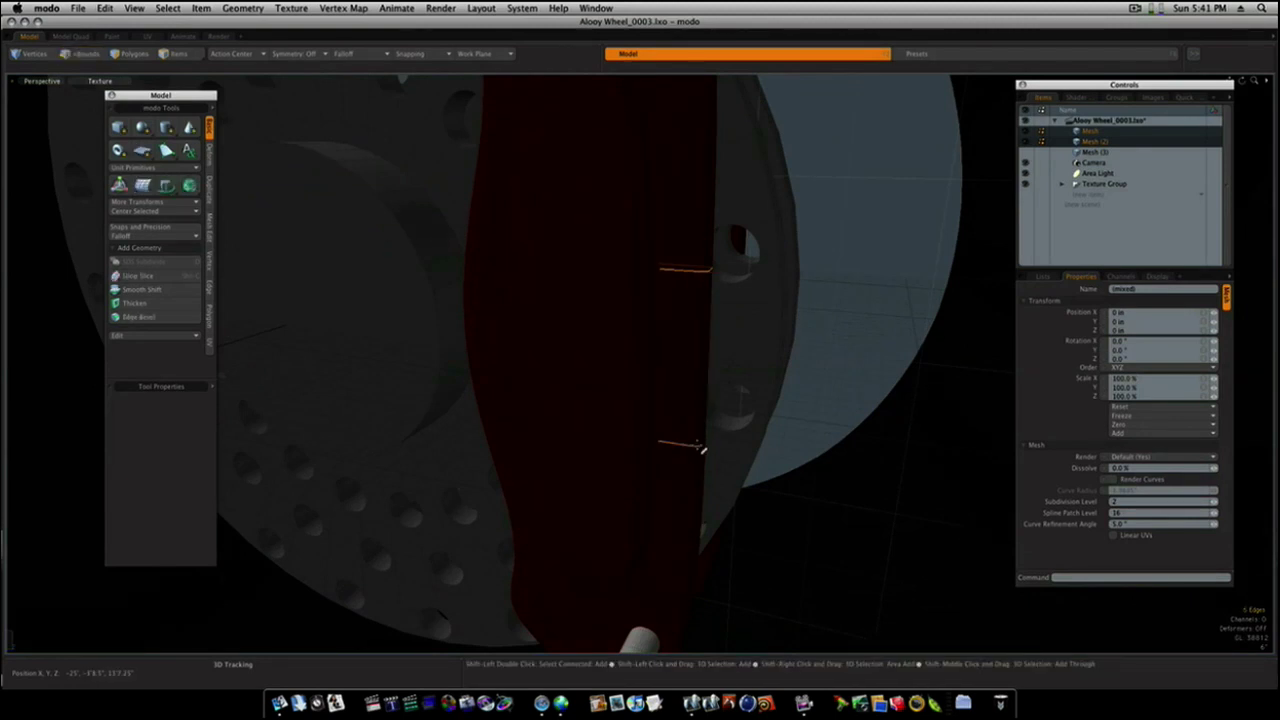
key("2")
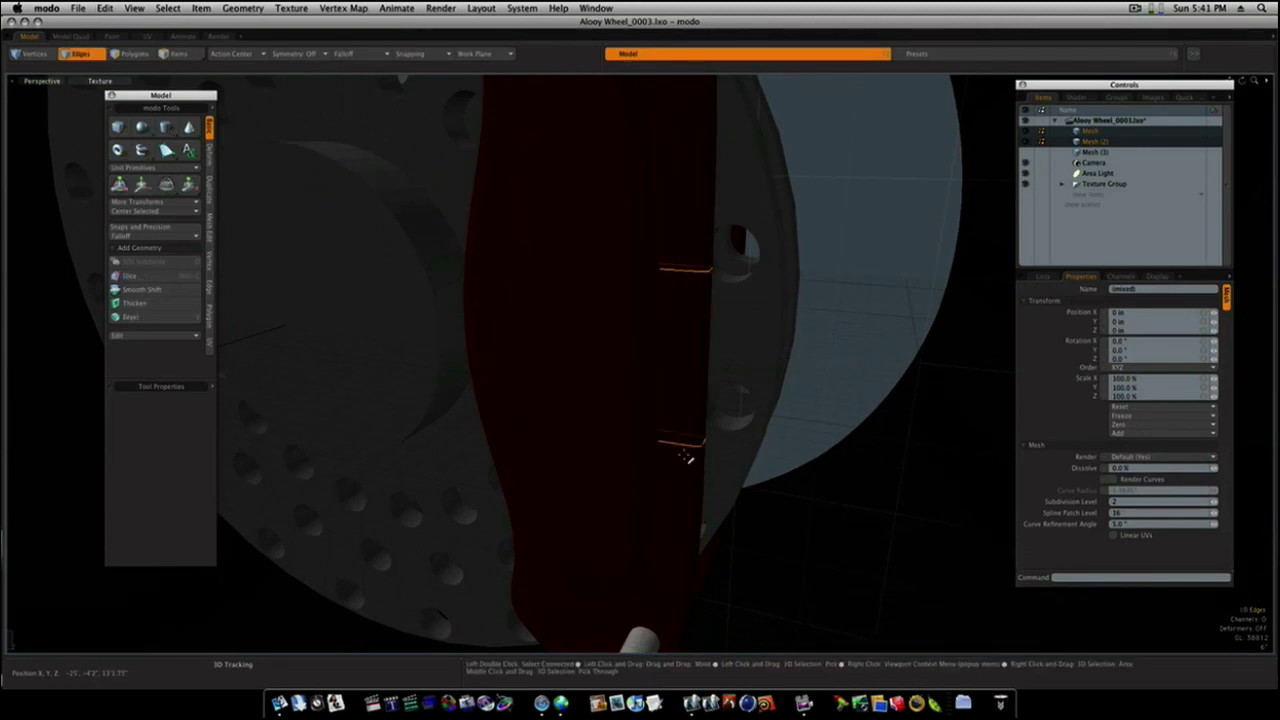
left_click_drag(688, 456, 716, 510, "alt")
key("w")
left_click_drag(705, 430, 769, 364)
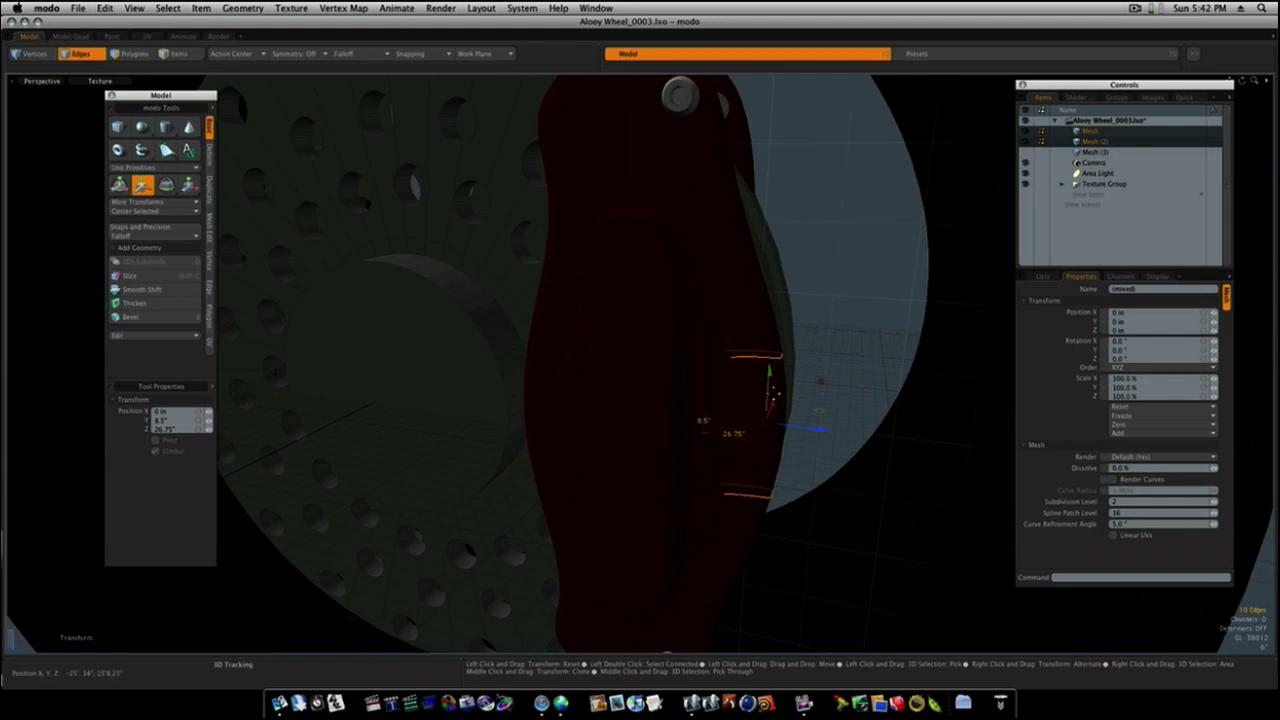
key("space")
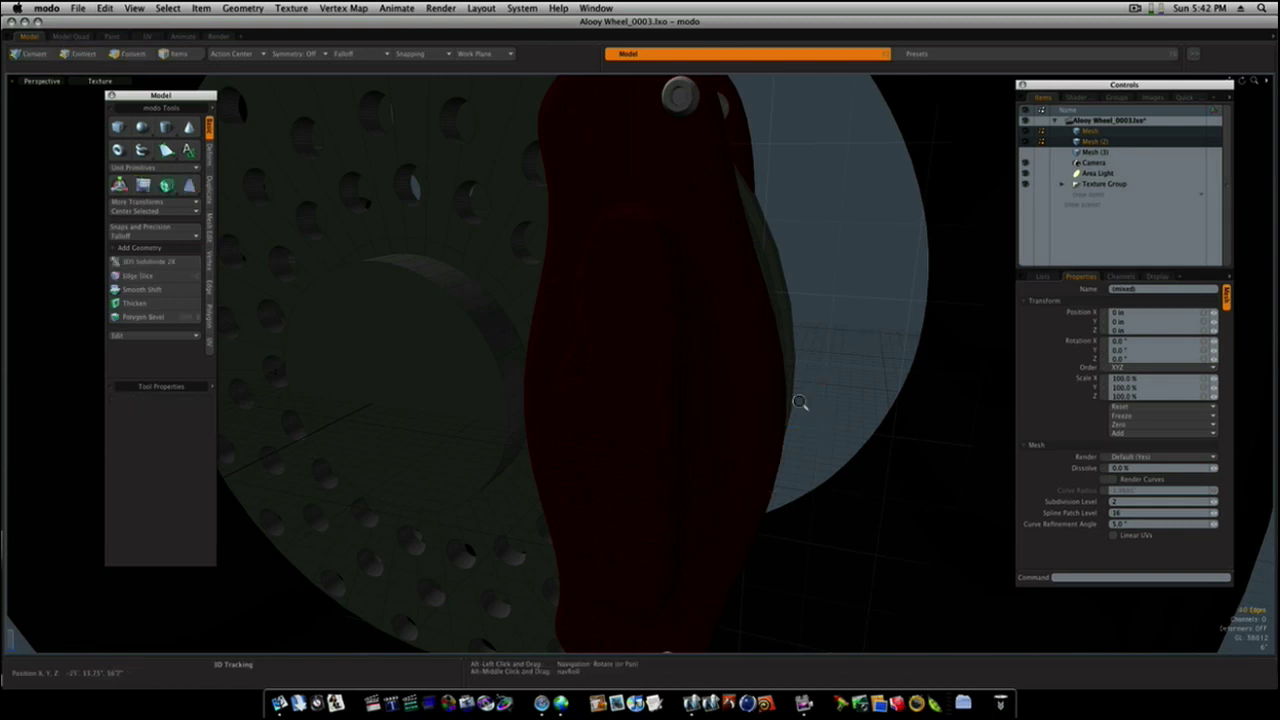
Unhide the rim and tire around the reshaped calipers and view the whole wheel.
left_click_drag(803, 409, 753, 390, "ctrl+alt")
key("u")
key("2")
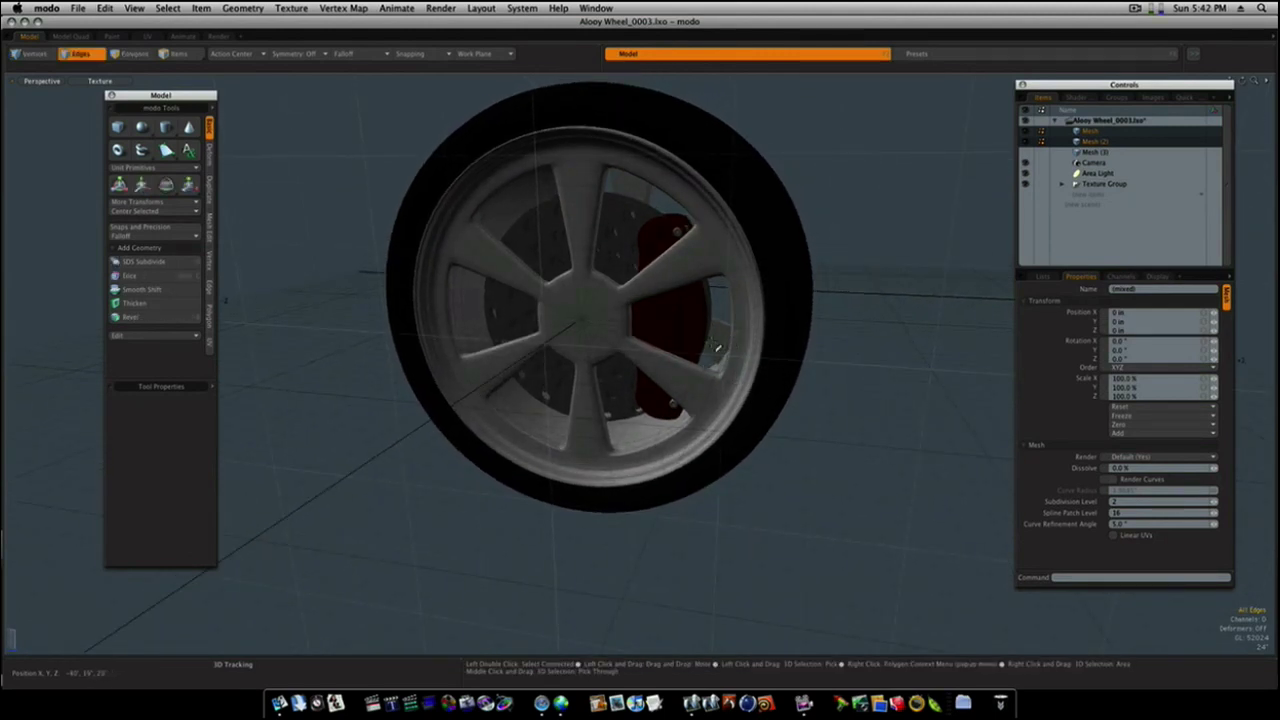
left_click_drag(660, 432, 705, 352, "alt")
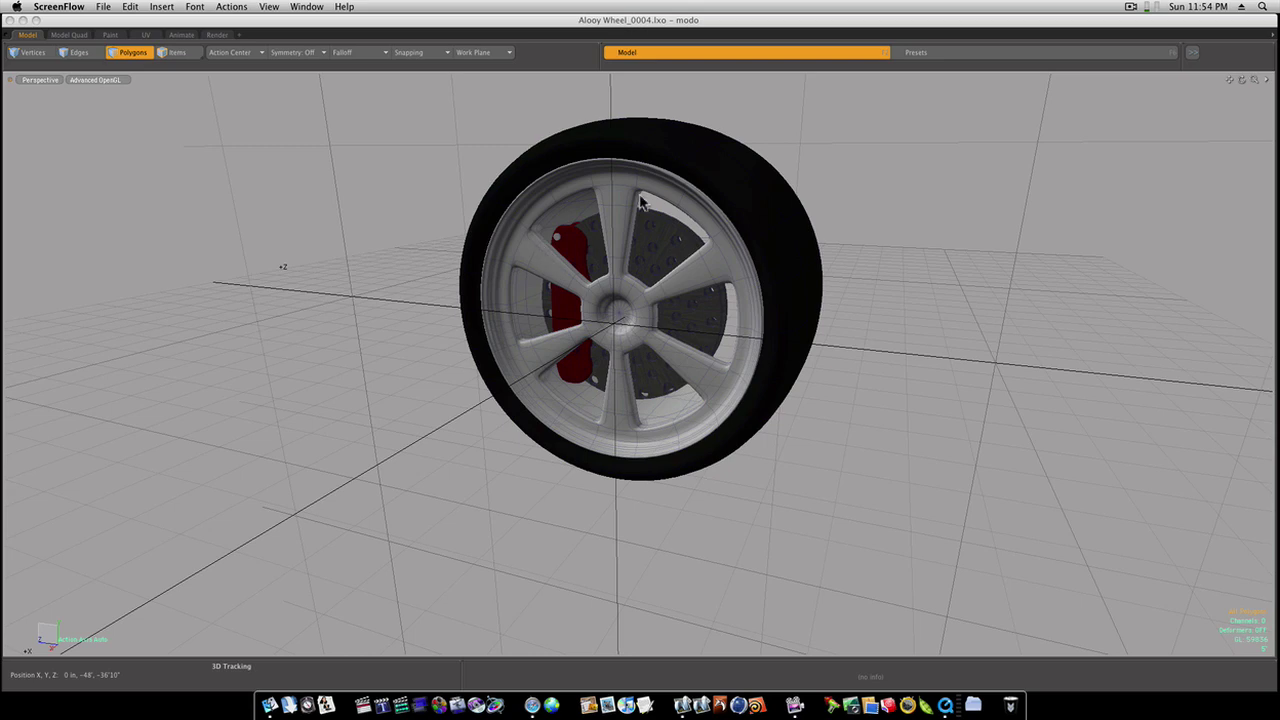
Examine the assembled wheel from the front and from behind, including the drilled discs and red calipers.
left_click(622, 260)
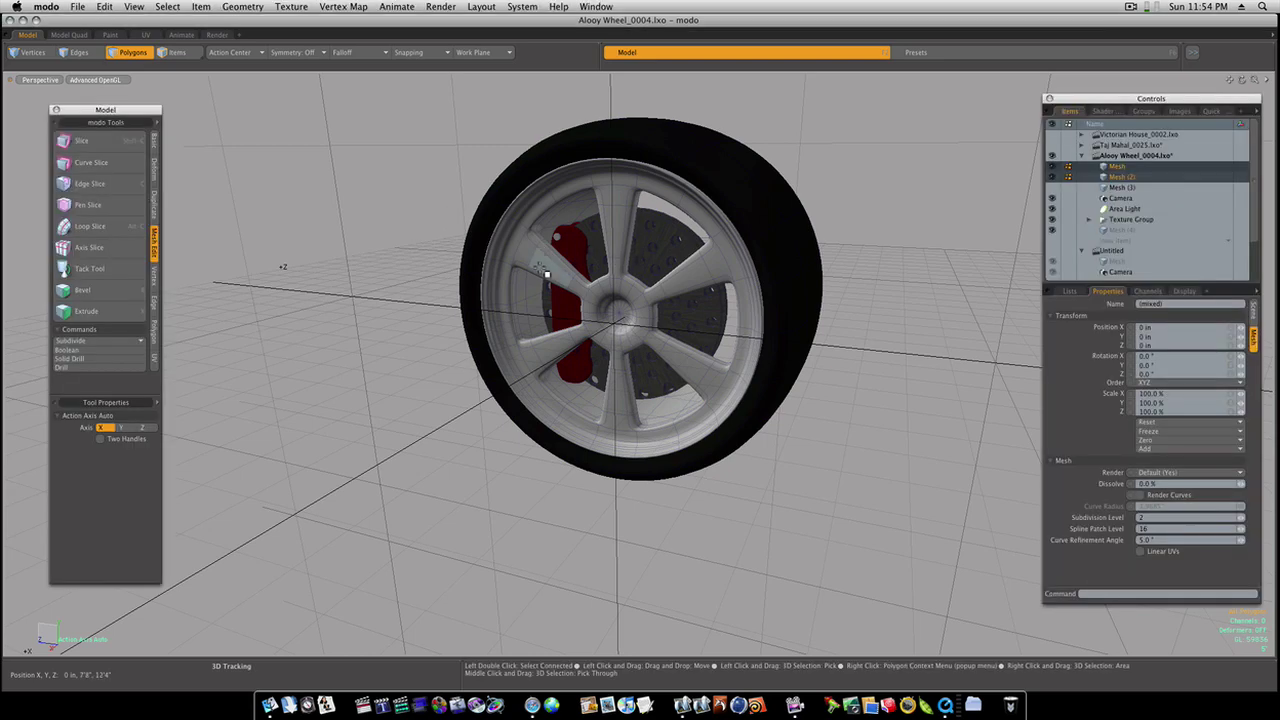
left_click_drag(708, 308, 600, 272, "alt")
key("3")
scroll(594, 270, "up", 10)
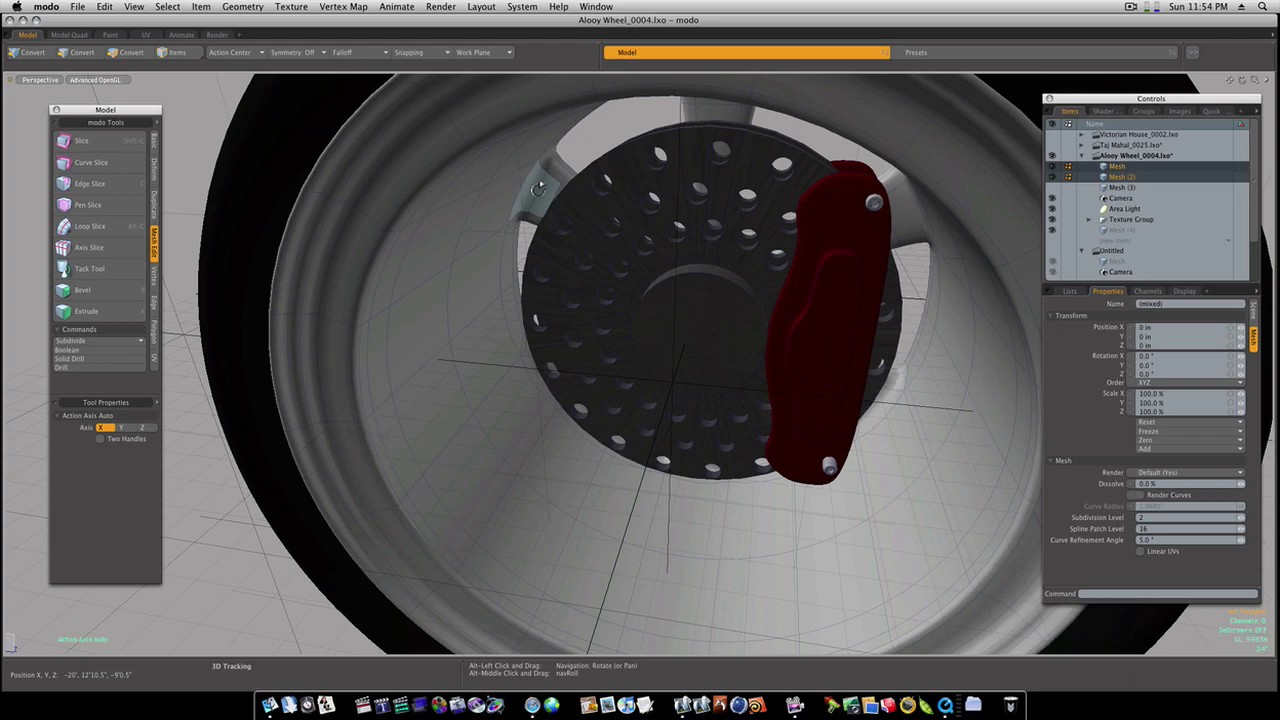
left_click_drag(532, 180, 688, 325, "ctrl+alt")
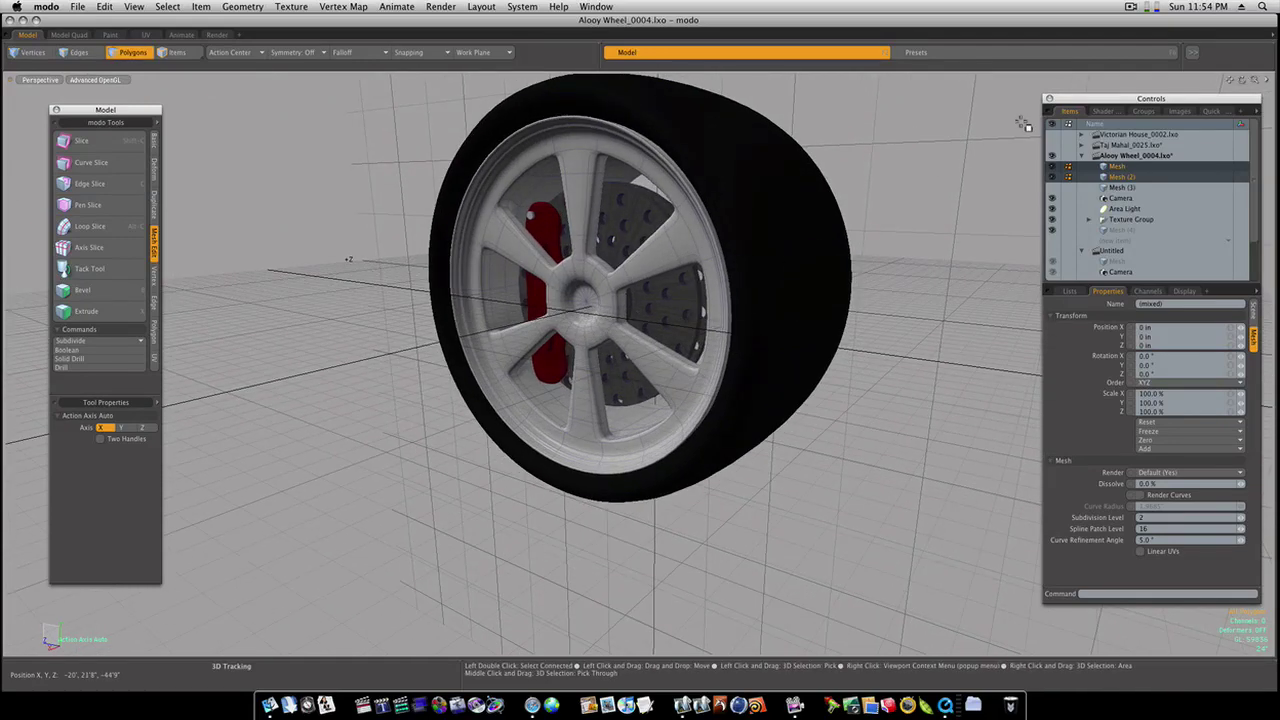
left_click(1131, 8)
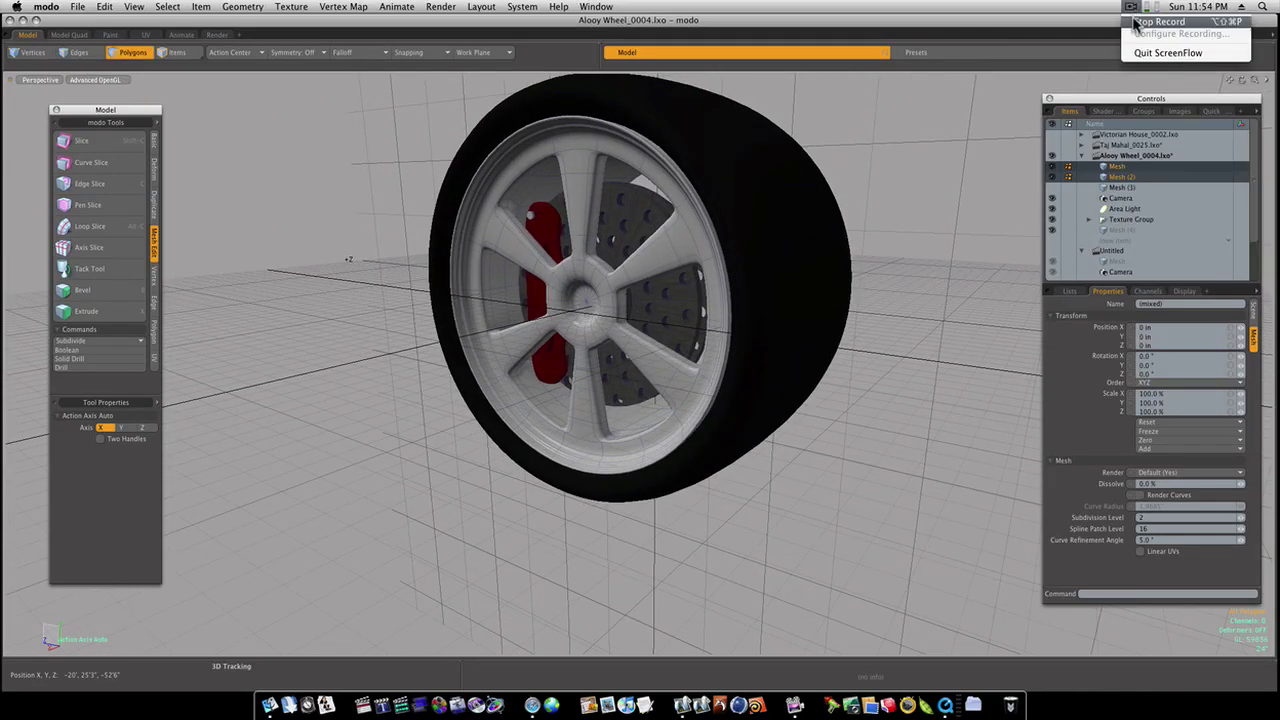